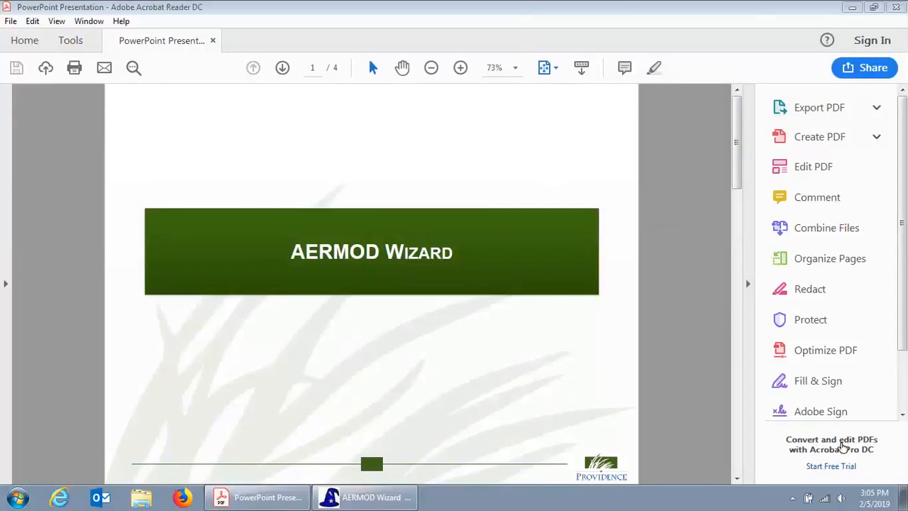
- Disconnect the Cisco AnyConnect VPN connection and close its client window
click(792, 498)
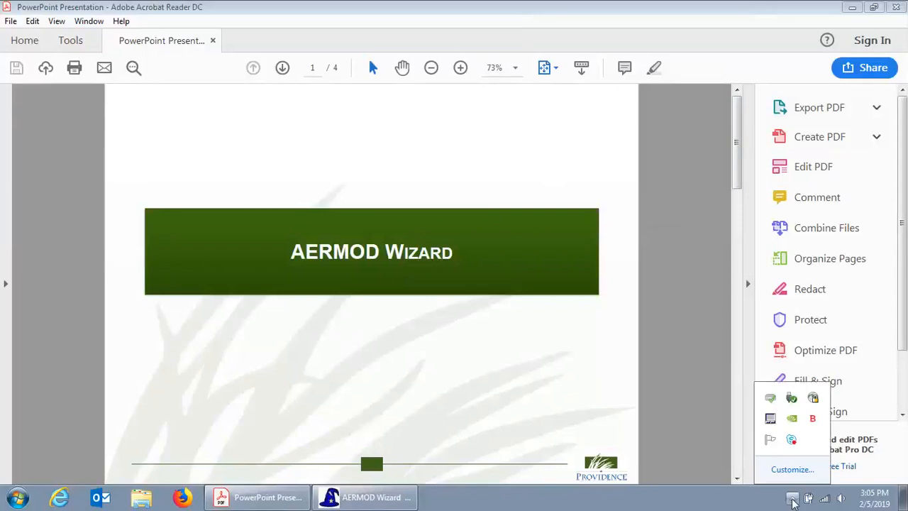
click(791, 439)
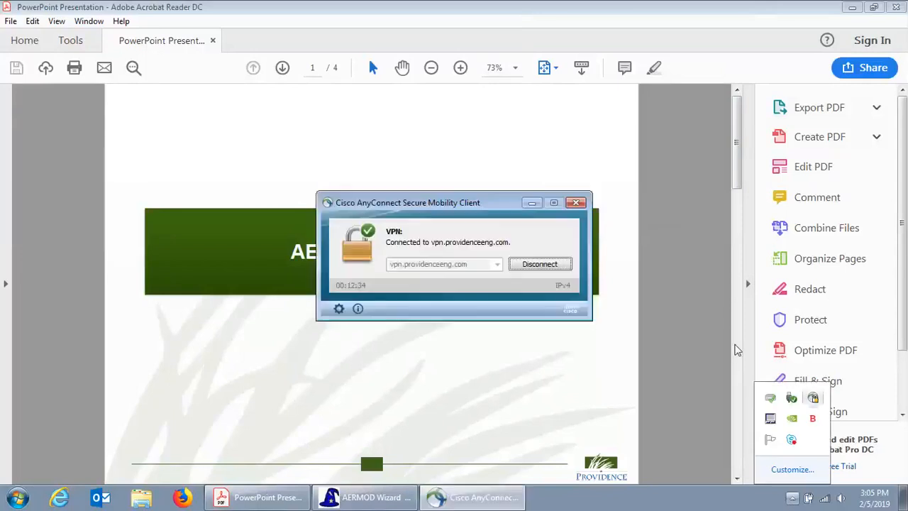
click(544, 267)
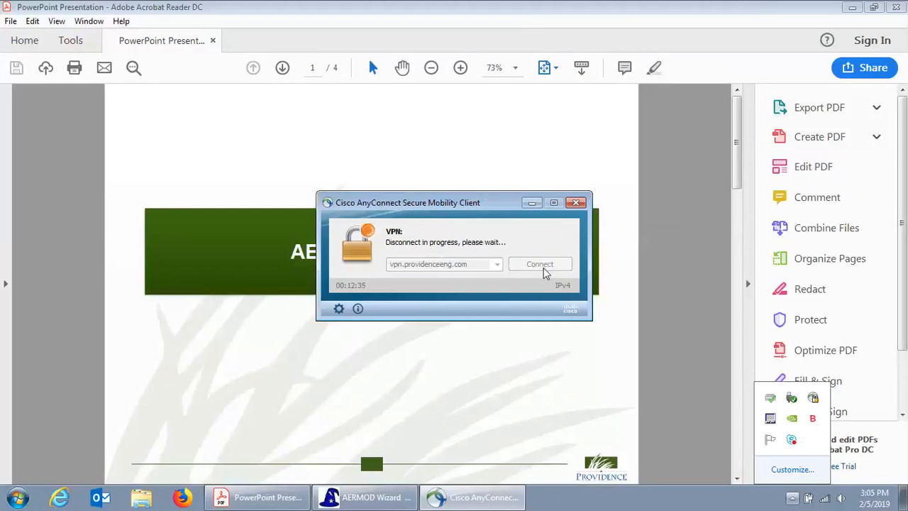
click(576, 202)
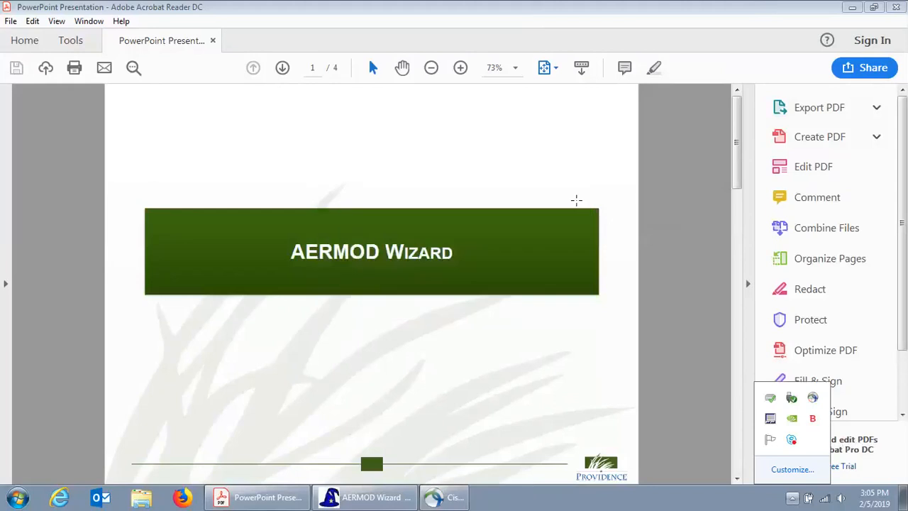
- Raise the system's speaker volume slightly and return to the presentation
click(840, 499)
drag(836, 400, 837, 381)
click(744, 498)
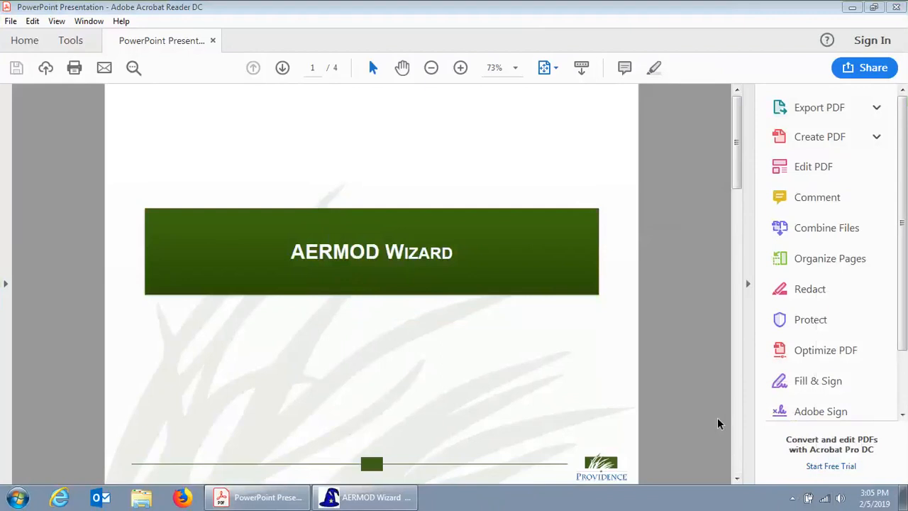
click(718, 420)
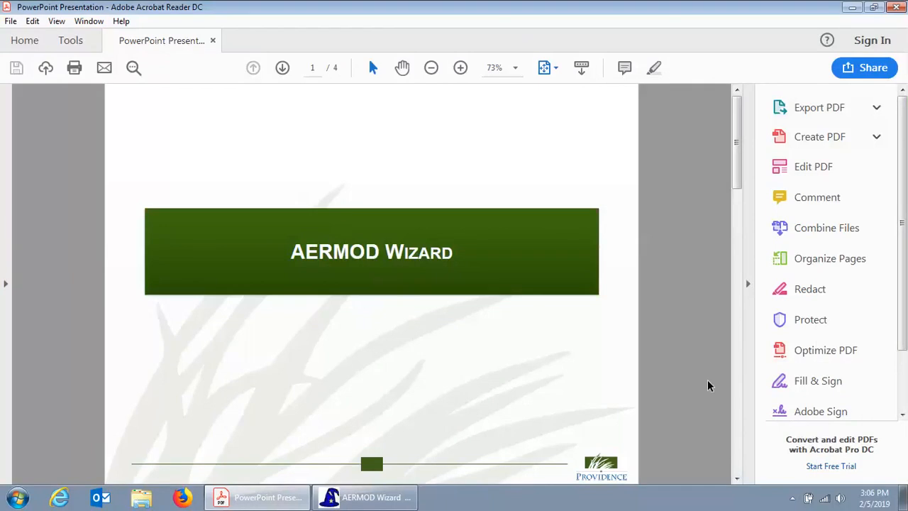
- Advance the presentation to the Features slide on page 2
click(614, 18)
scroll(674, 184, down, 1)
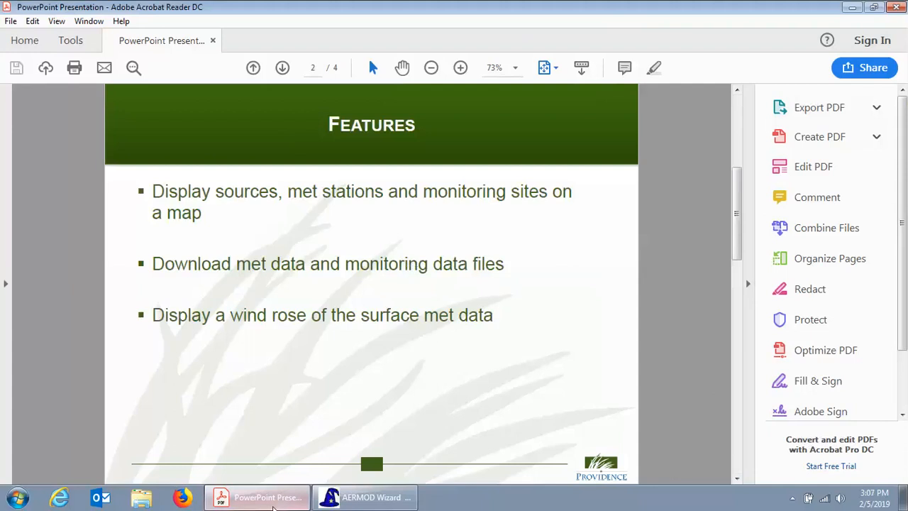
- Switch to AERMOD Wizard, load the test file and zoom the map to the area around the source and Asheville Regional Airport
click(370, 497)
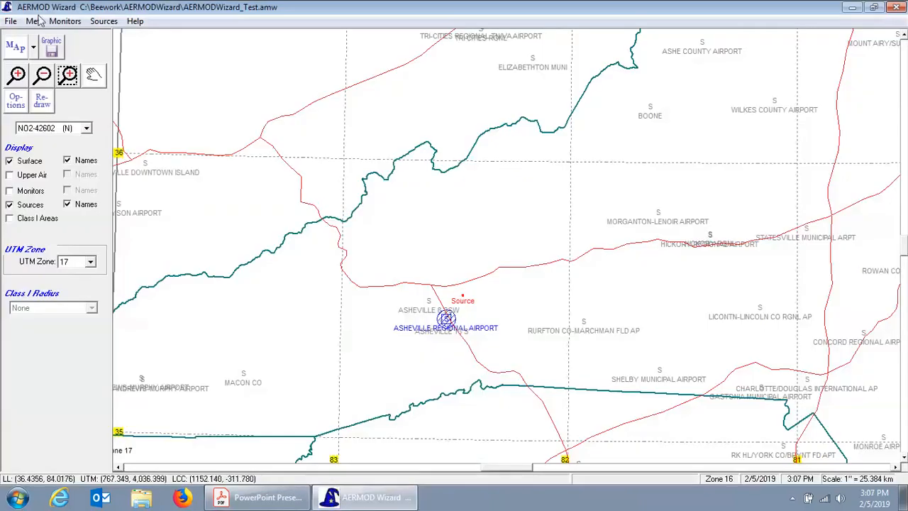
click(11, 21)
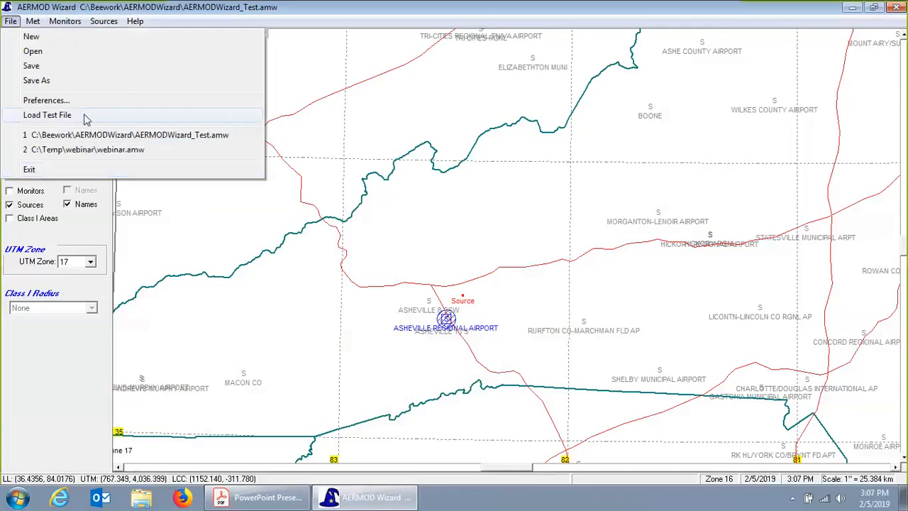
click(112, 118)
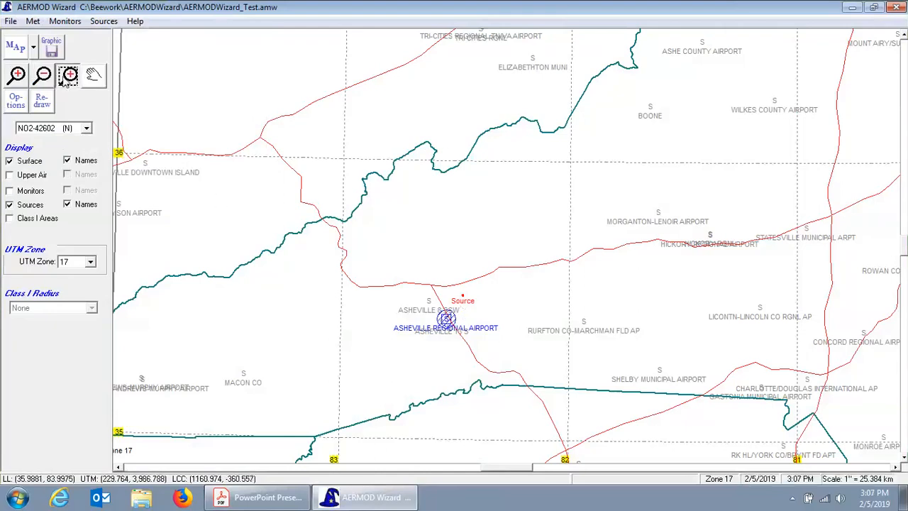
drag(334, 203, 598, 421)
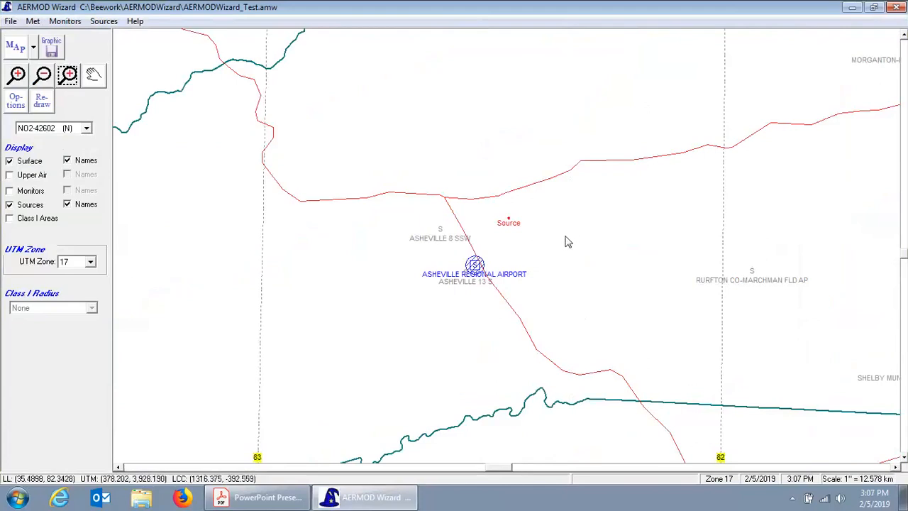
- Check the Features slide in Acrobat Reader, then return to AERMOD Wizard and locate the source on the map
click(290, 499)
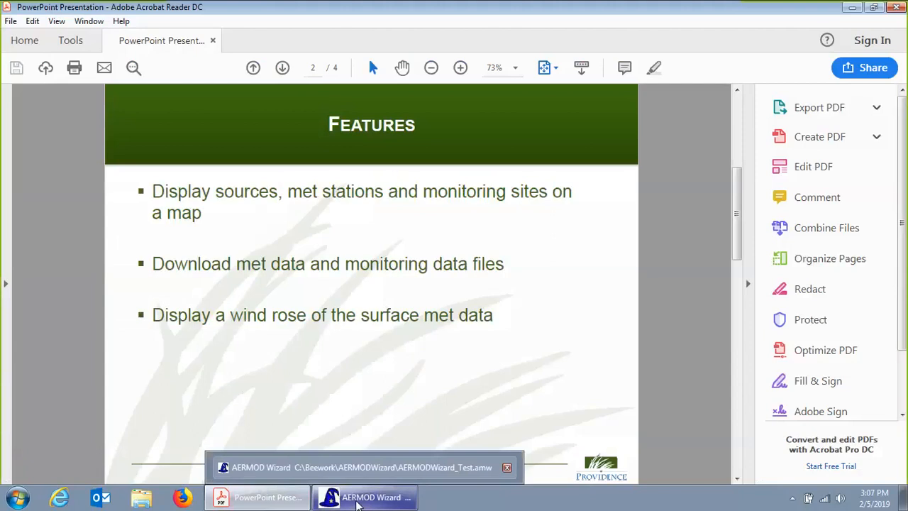
click(358, 501)
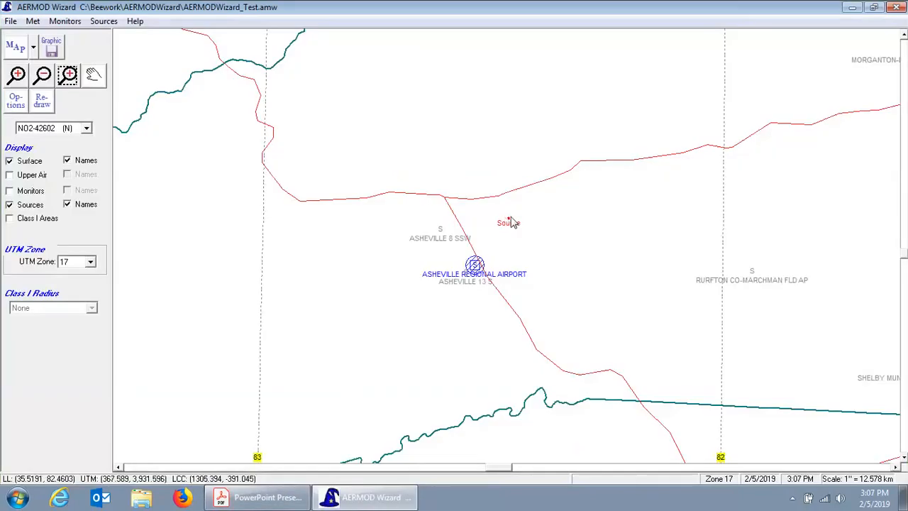
mouse_move(512, 222)
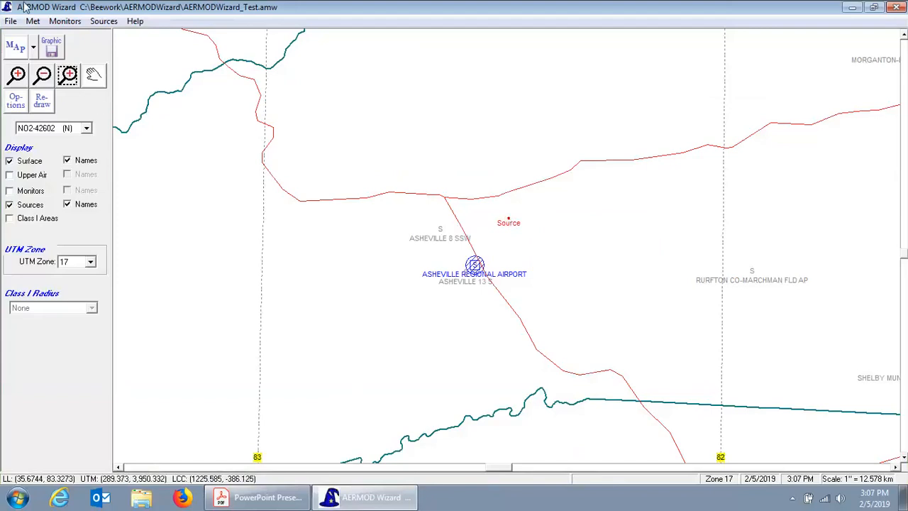
- Open the source table, examine the source's ID, UTM coordinates and emission rates, and close it without changes
click(105, 23)
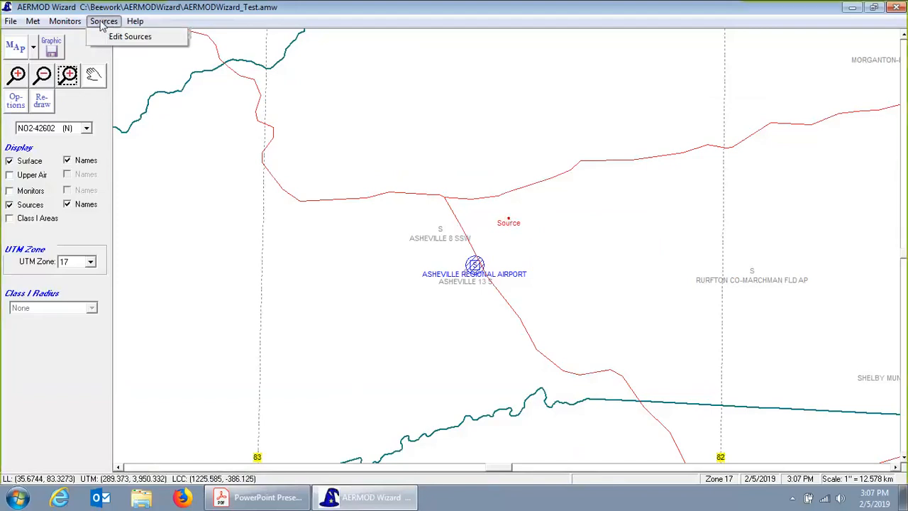
click(150, 39)
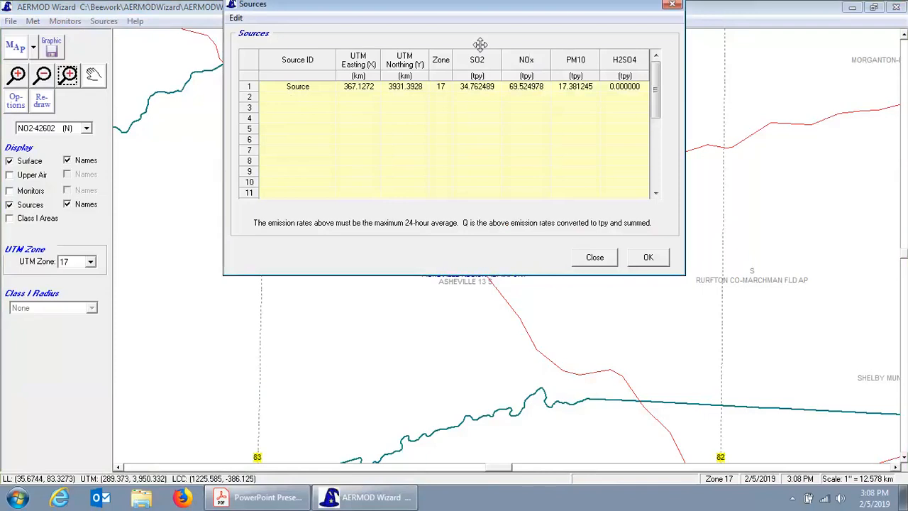
drag(480, 44, 478, 27)
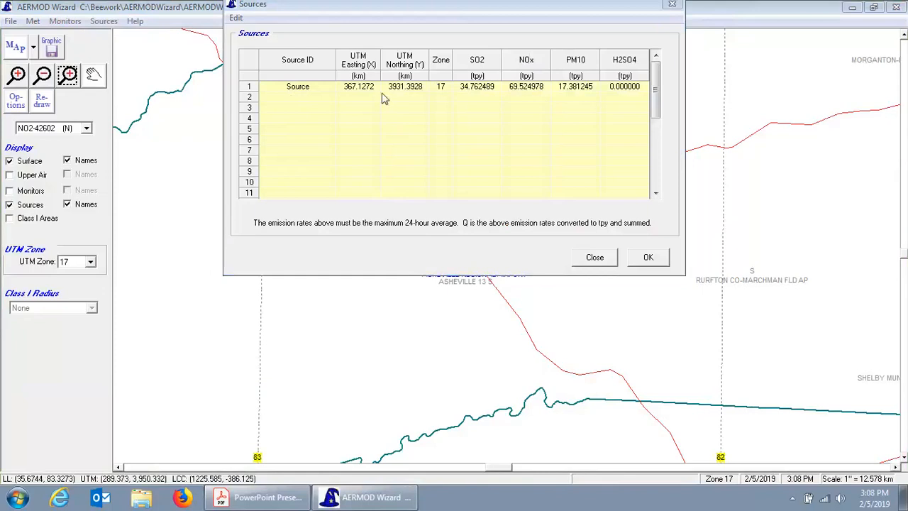
click(315, 89)
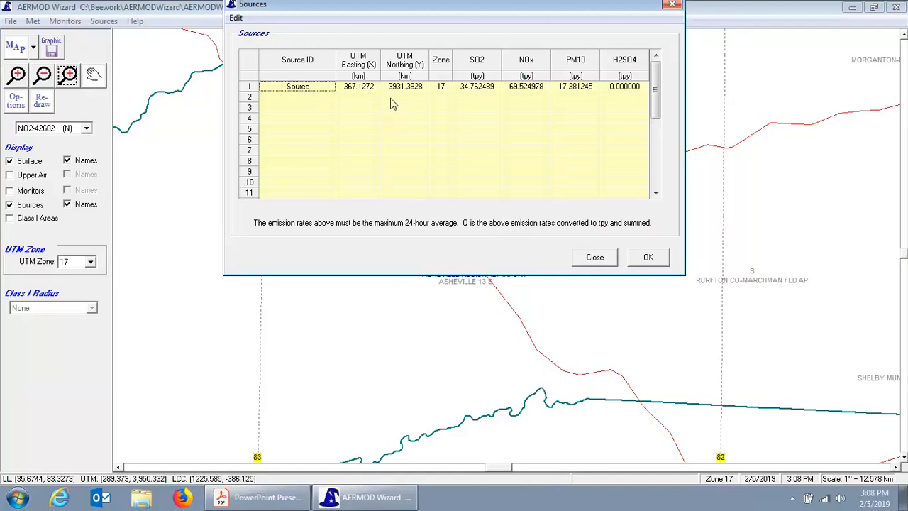
click(363, 92)
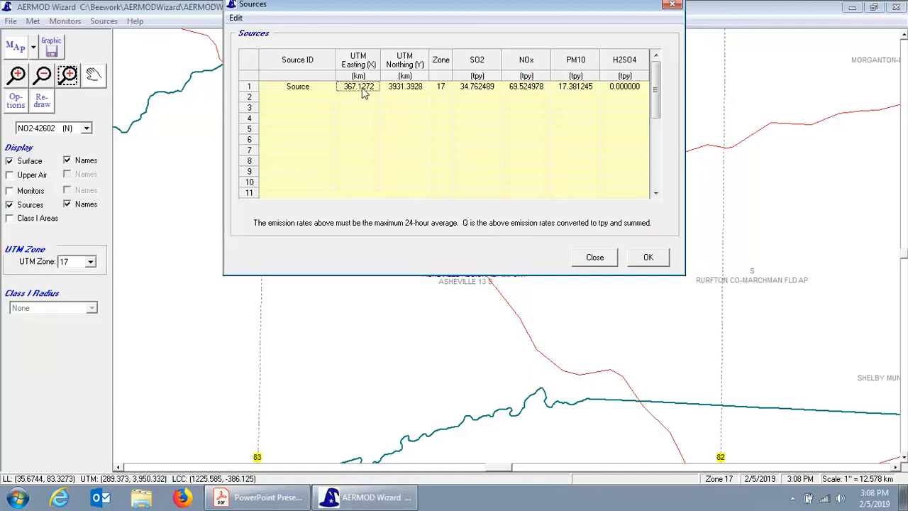
click(483, 88)
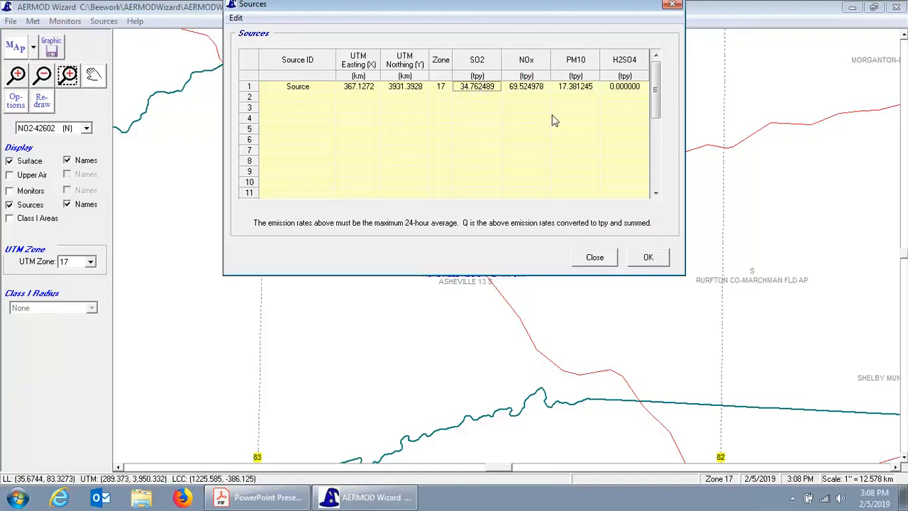
click(292, 100)
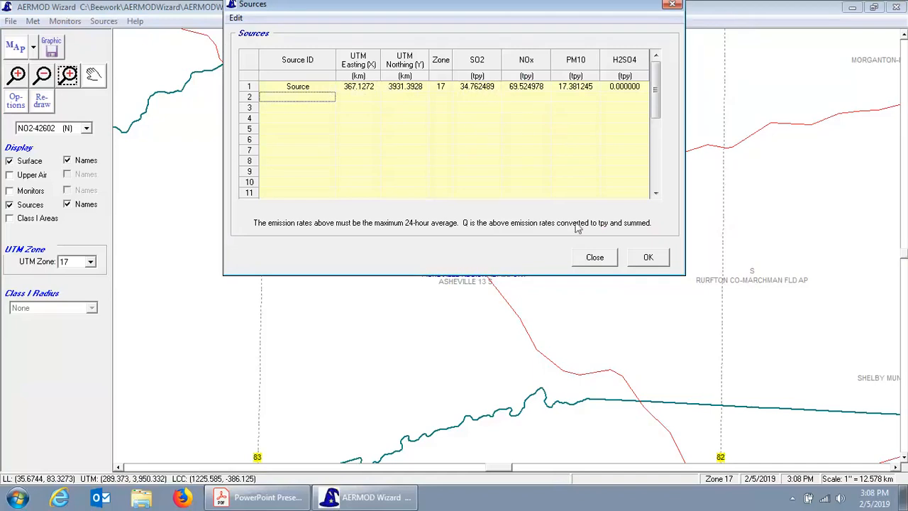
click(600, 258)
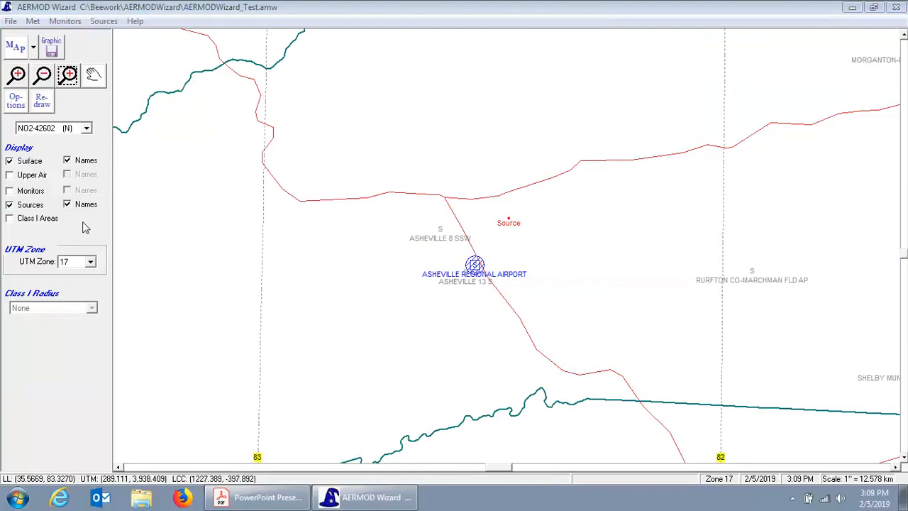
- Recheck the Features slide, then display the Class I areas on the map with the receptors of Shining Rock Wilderness
key(alt+Tab)
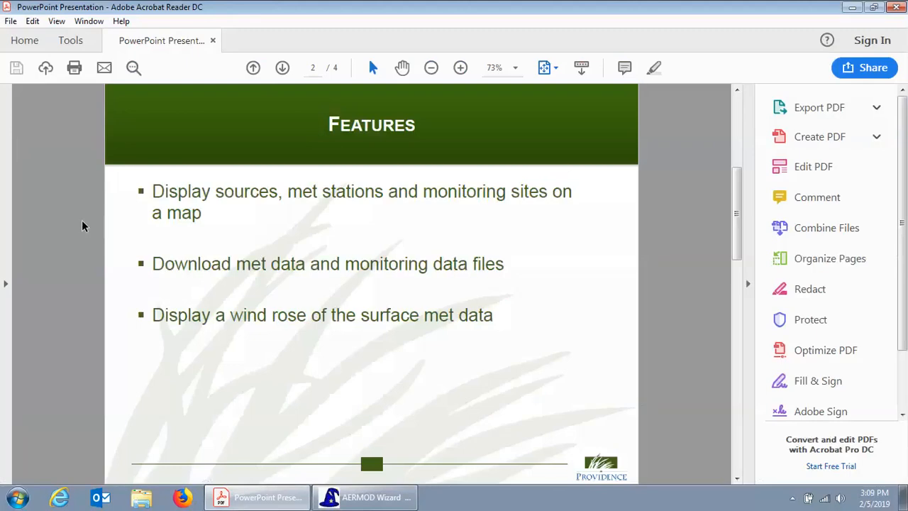
key(alt+Tab)
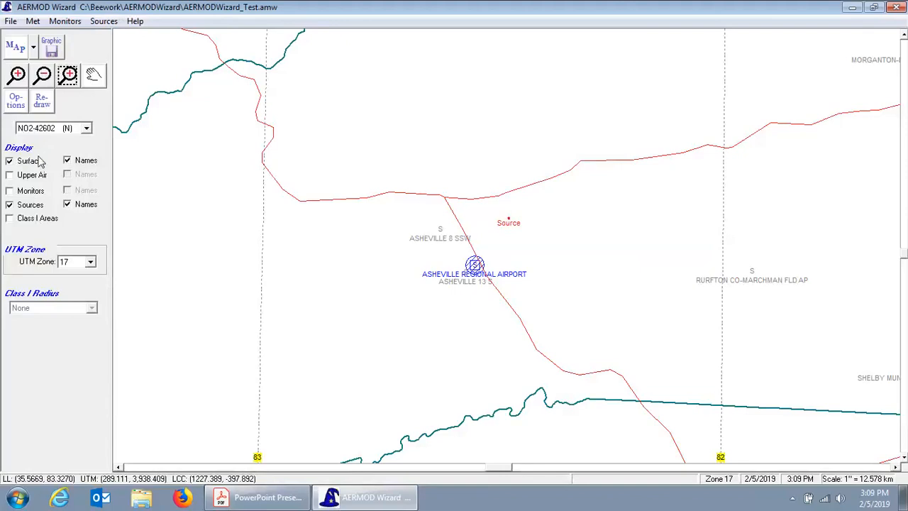
click(37, 218)
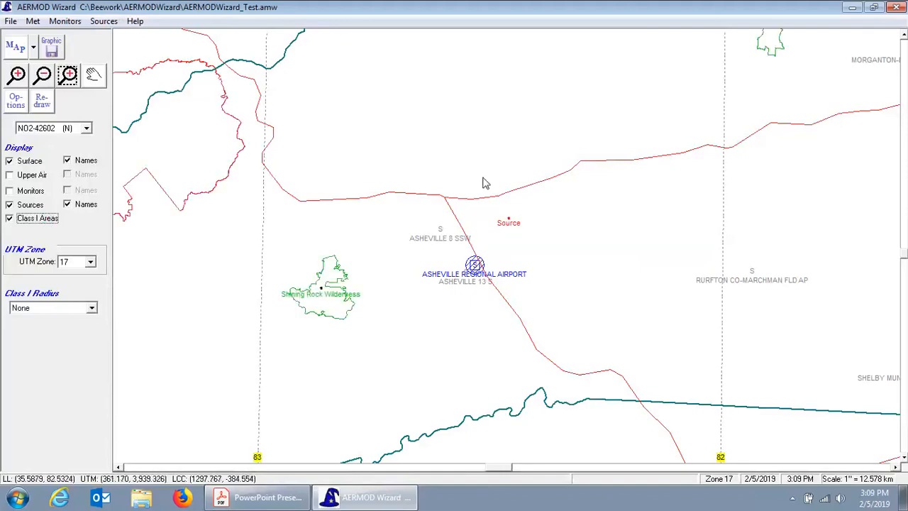
right_click(321, 289)
mouse_move(398, 298)
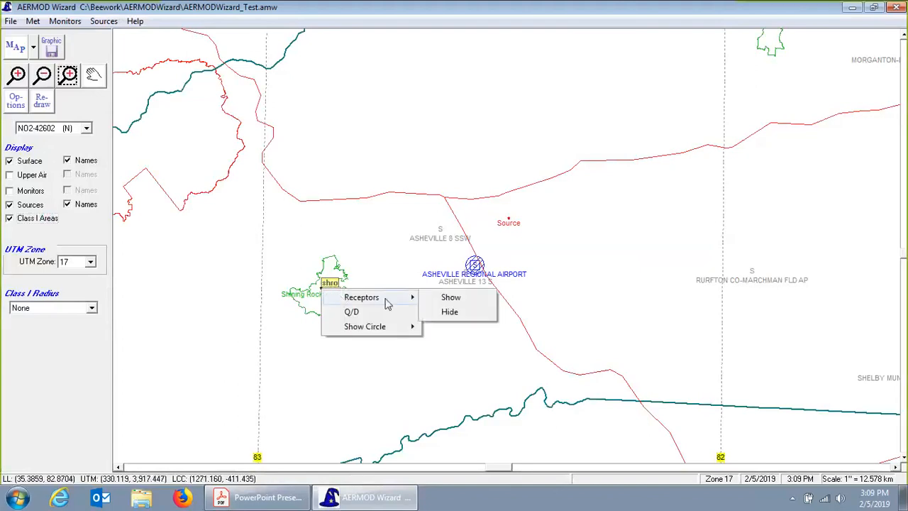
click(449, 297)
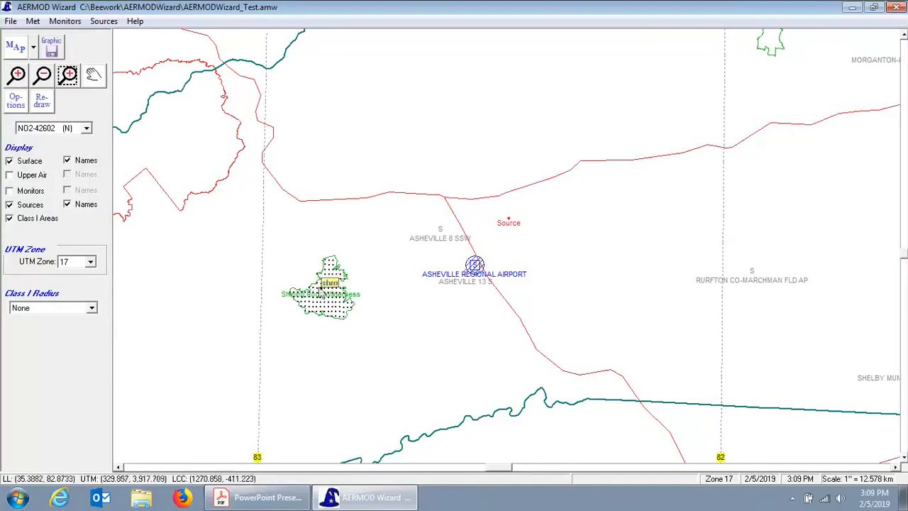
- Hide the Shining Rock Wilderness receptors and turn off the Class I areas on the map
right_click(323, 291)
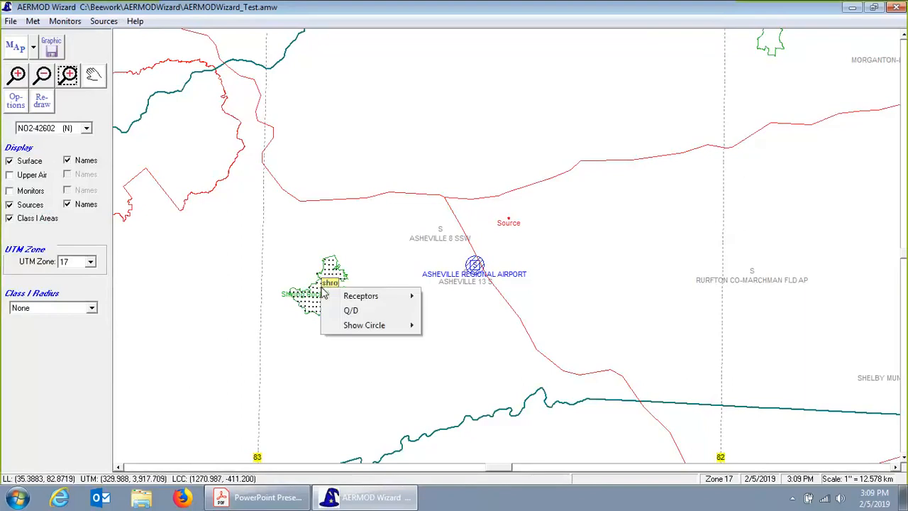
mouse_move(390, 300)
click(438, 314)
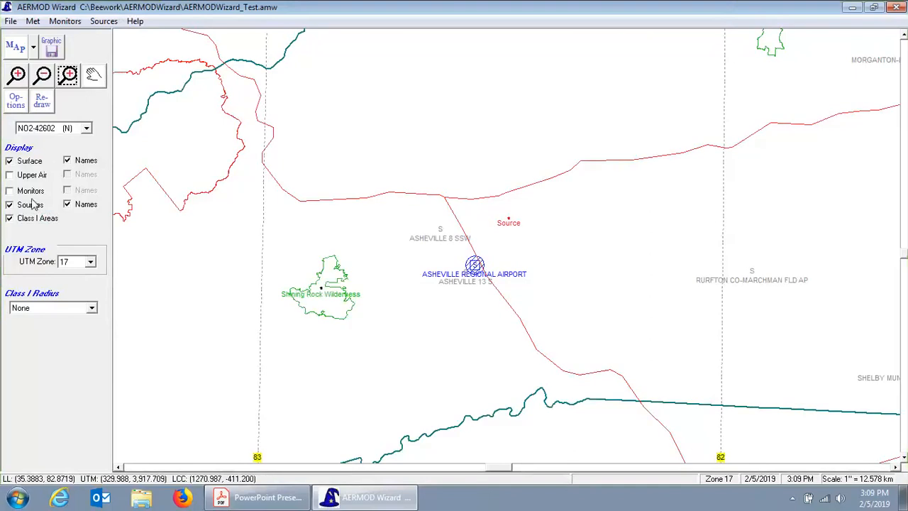
click(39, 222)
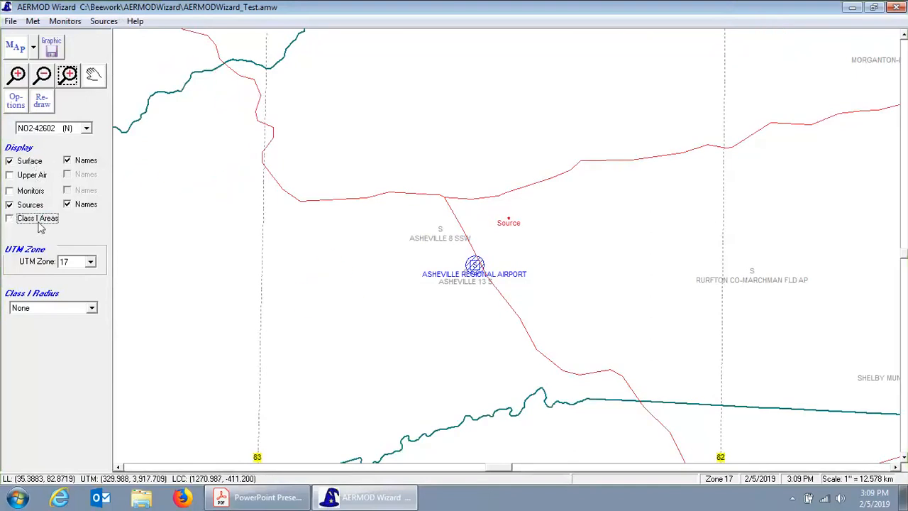
- Display the upper air stations and their names on the map
click(39, 177)
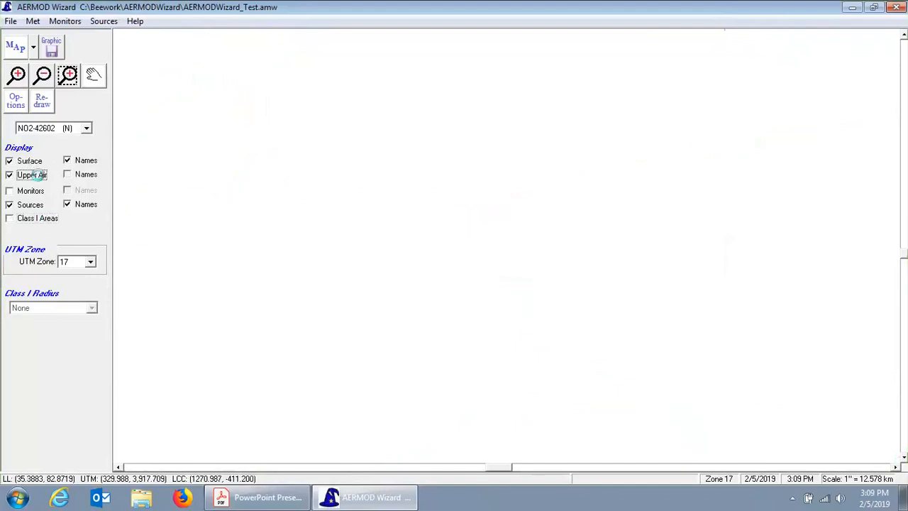
click(85, 177)
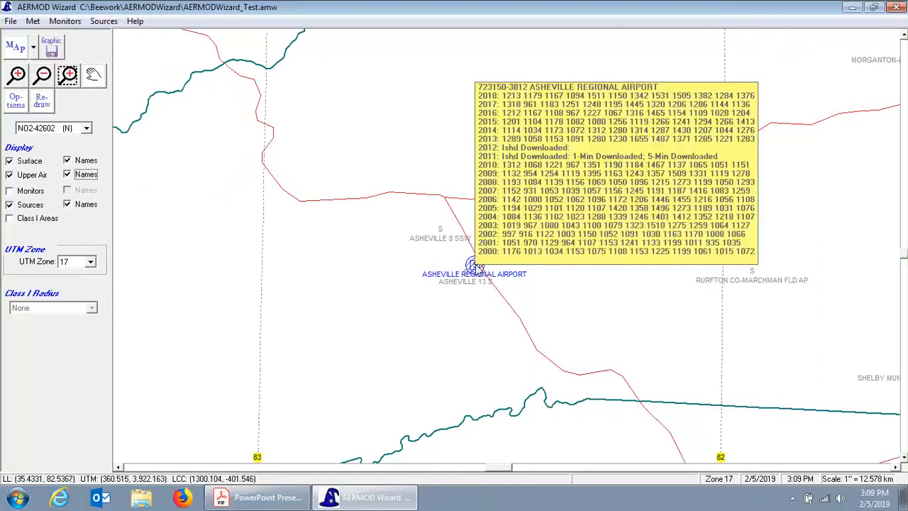
- Examine the yearly data summary and the trajectory and wind rose options of the Asheville Regional Airport surface station
right_click(475, 266)
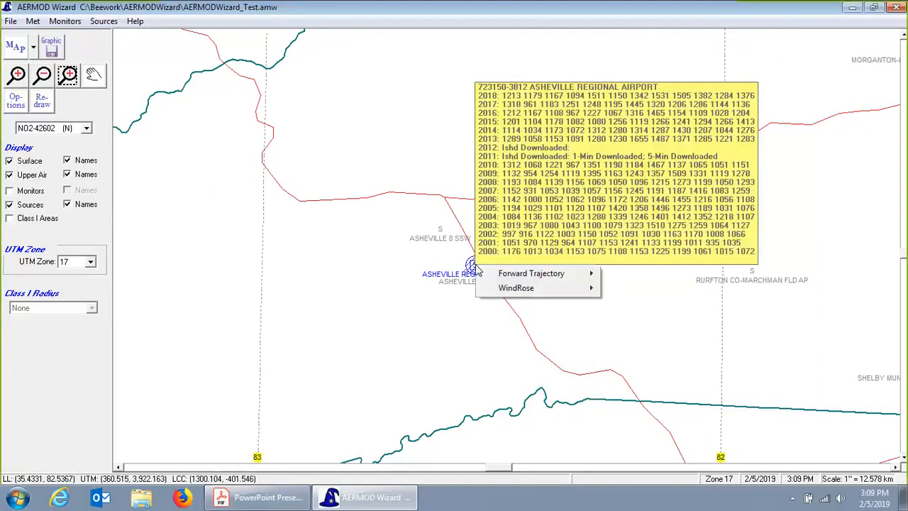
mouse_move(540, 276)
click(447, 188)
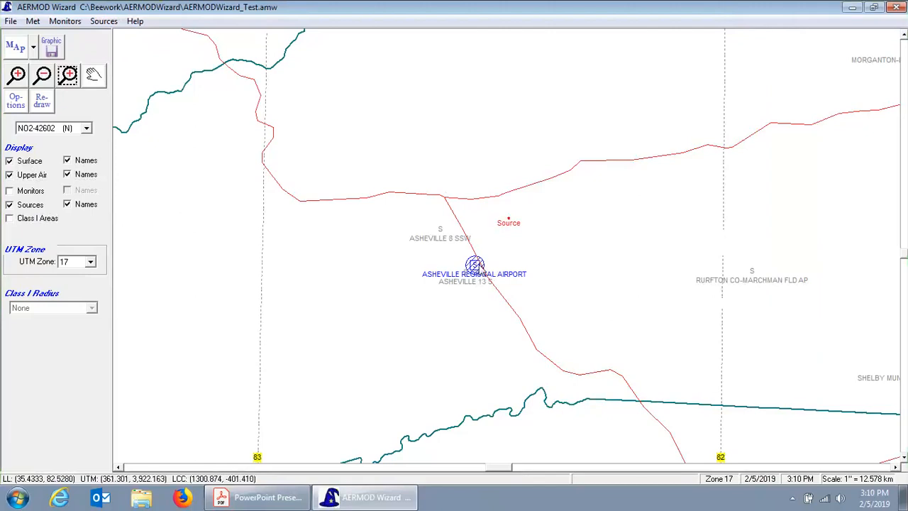
click(475, 266)
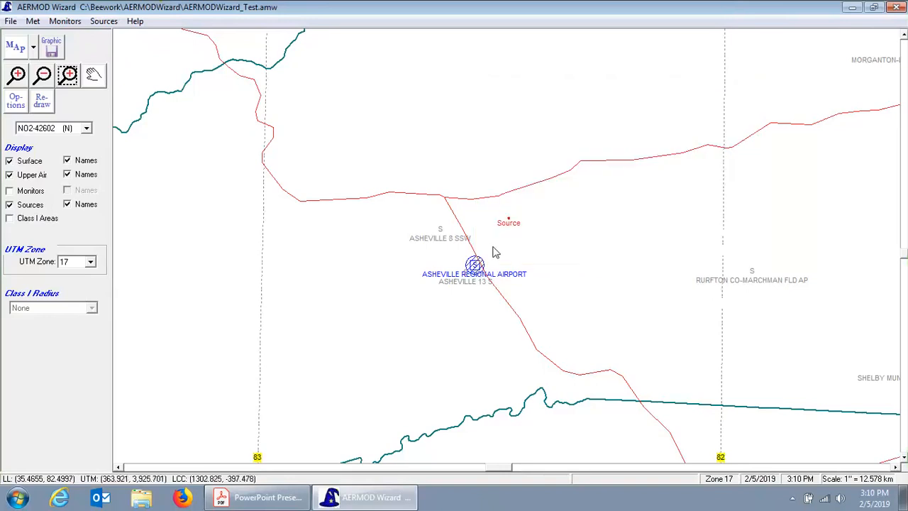
- Hide the upper air and surface stations, and display the SO2-42401 monitors with their names on the map
click(31, 176)
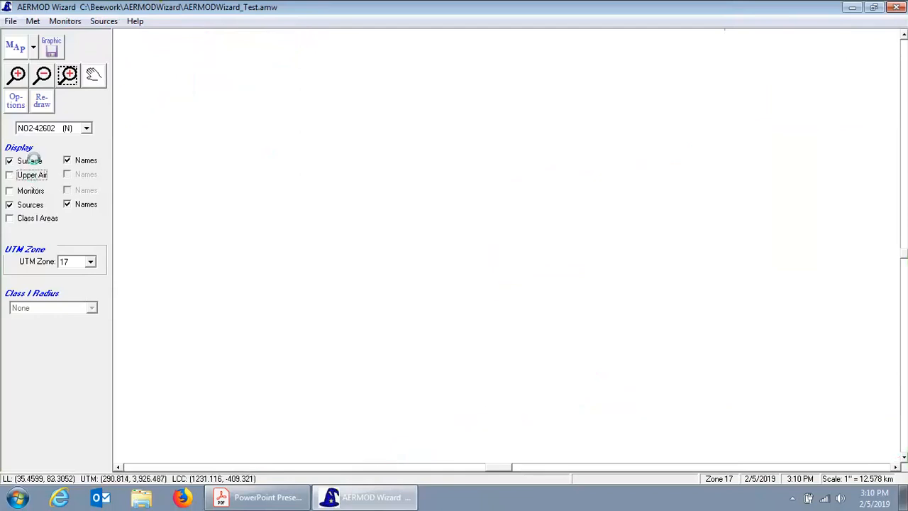
click(29, 160)
click(30, 191)
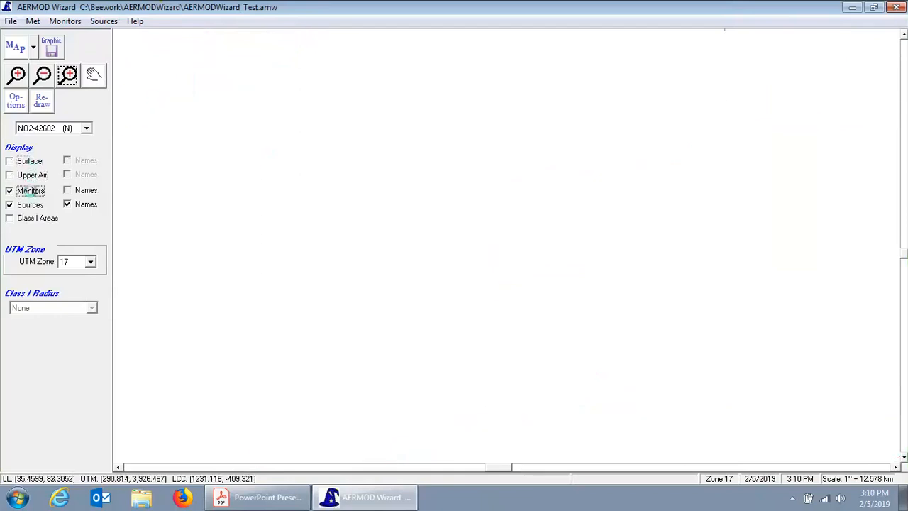
click(79, 190)
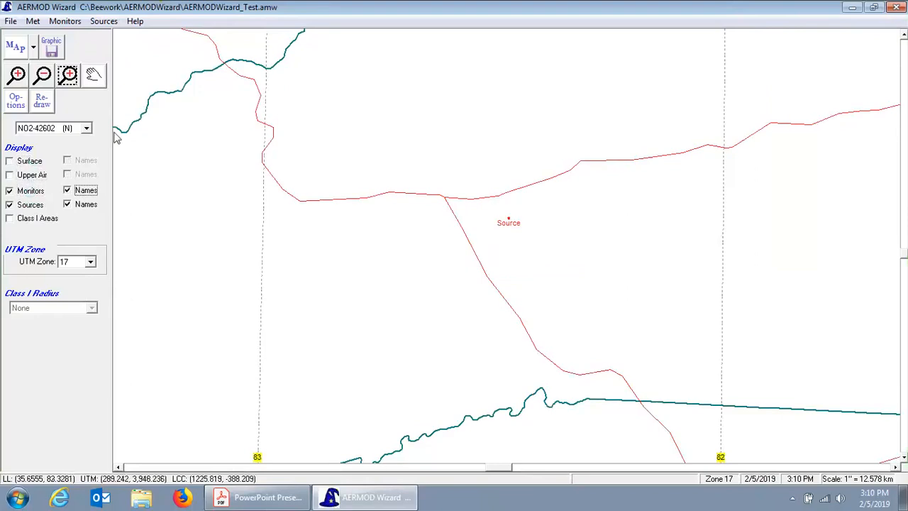
click(86, 129)
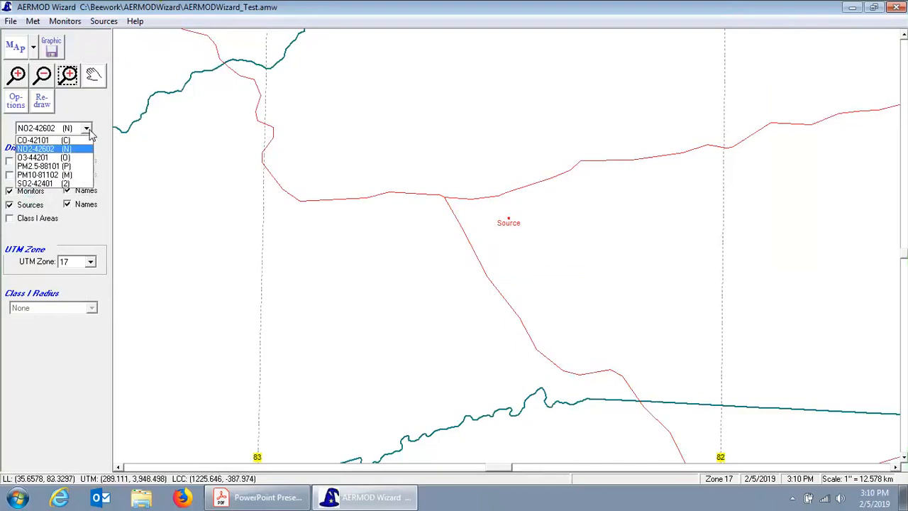
click(49, 183)
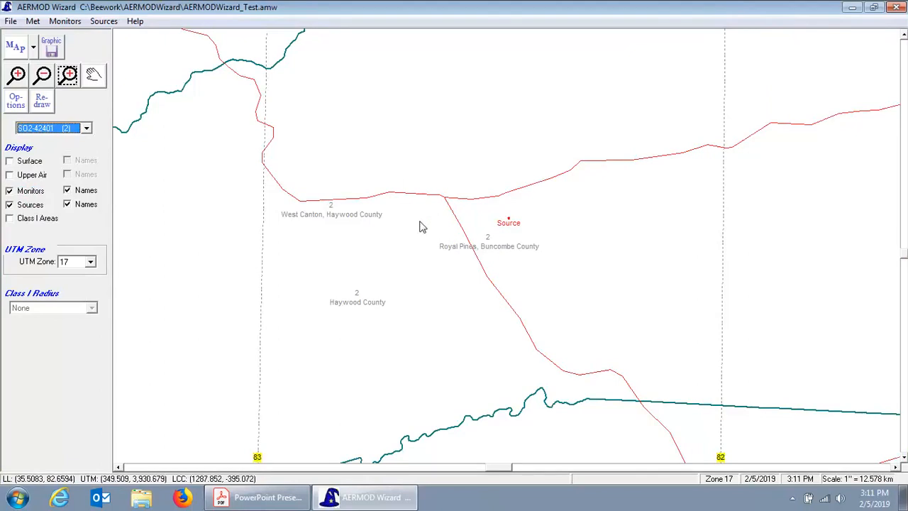
- Check the site and SO2 data dates of the West Canton, Haywood County and Royal Pines monitors
mouse_move(330, 207)
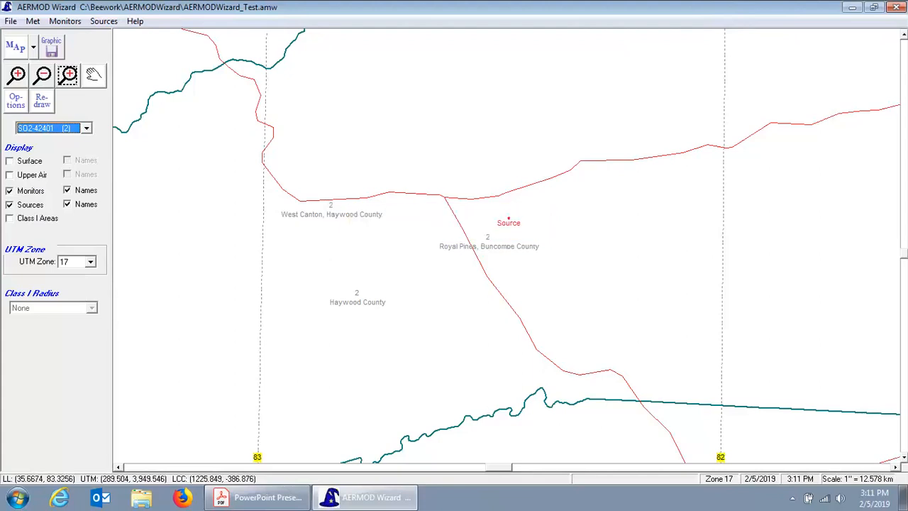
click(42, 75)
click(313, 145)
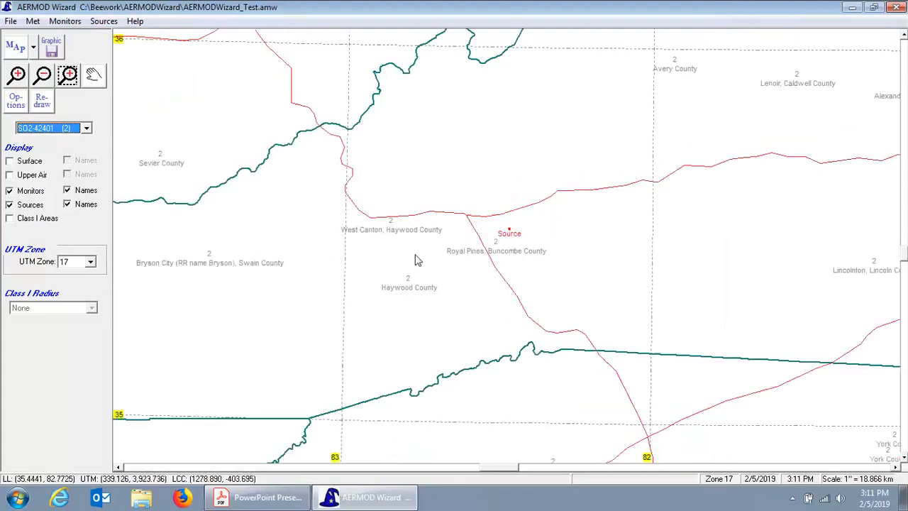
mouse_move(408, 283)
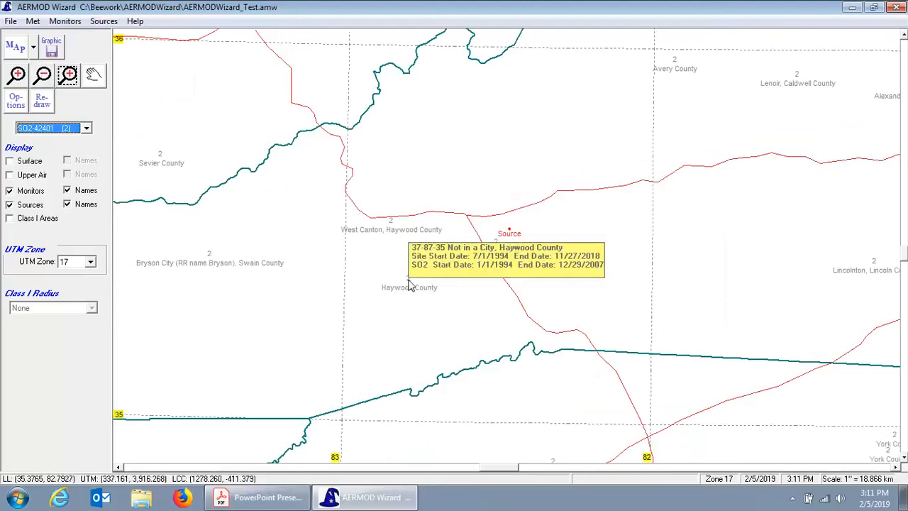
click(19, 75)
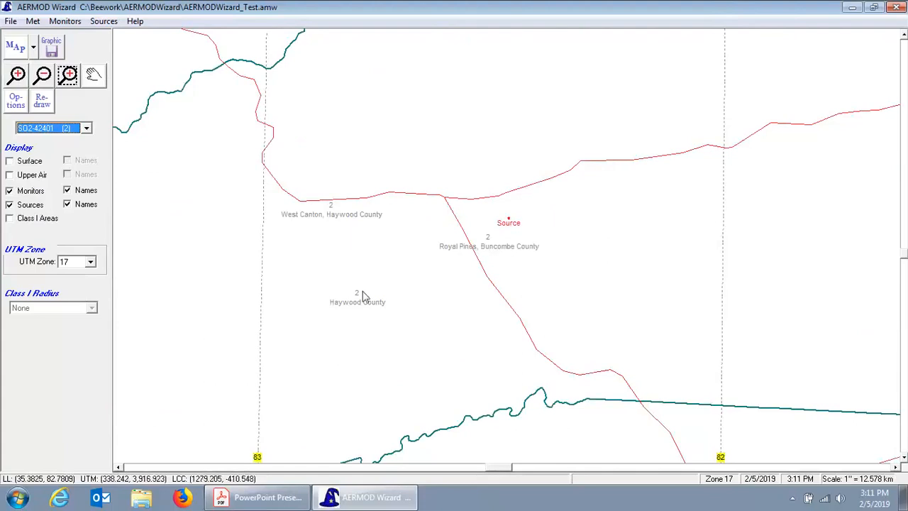
mouse_move(361, 297)
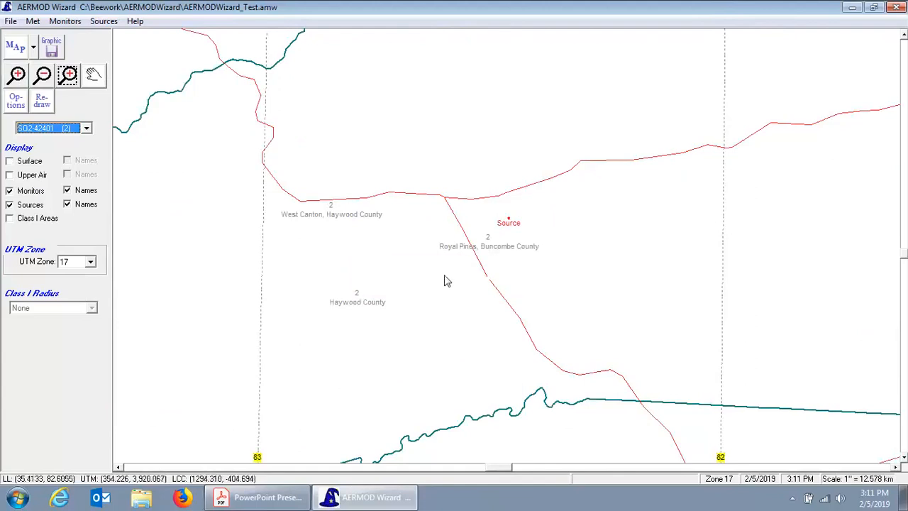
mouse_move(487, 238)
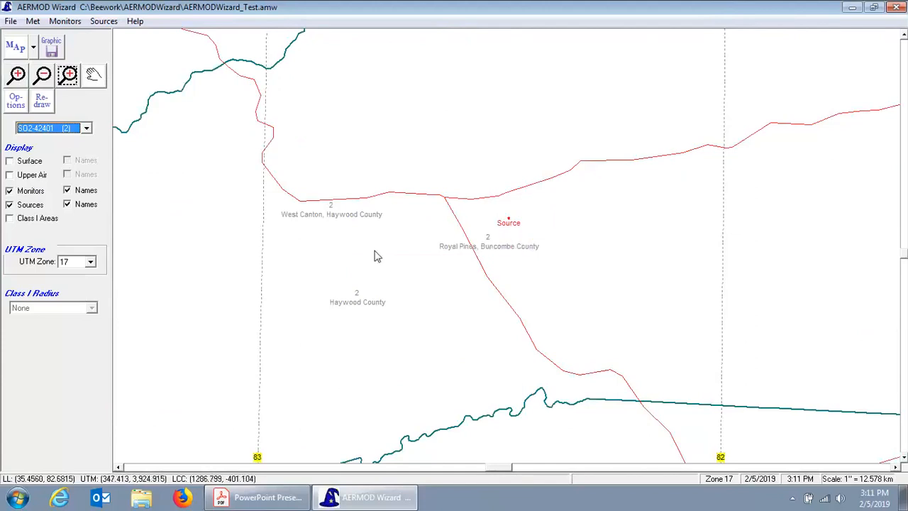
- Switch the displayed monitors to NO2-42602, followed by O3-44201
click(85, 127)
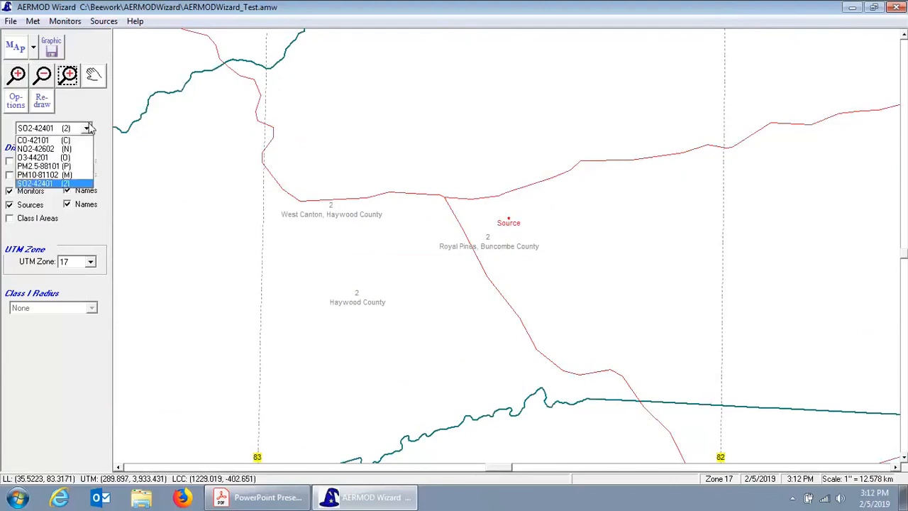
click(69, 148)
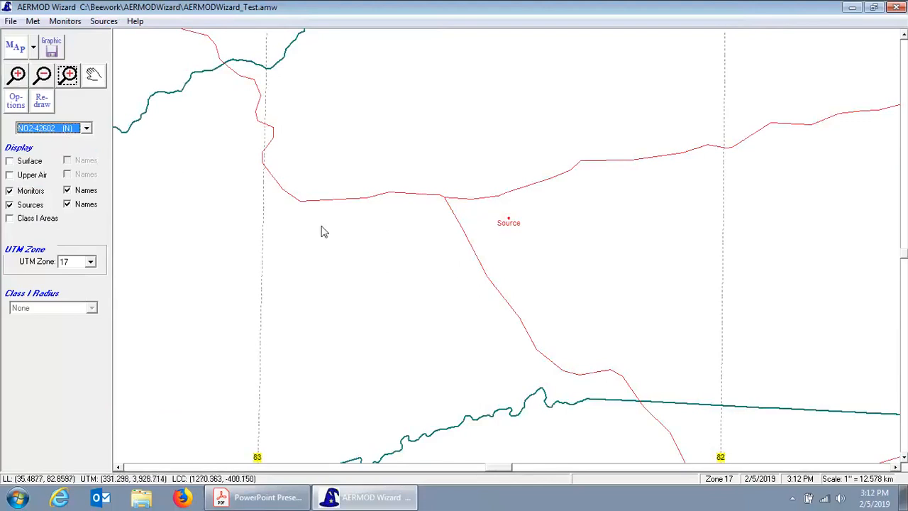
click(80, 128)
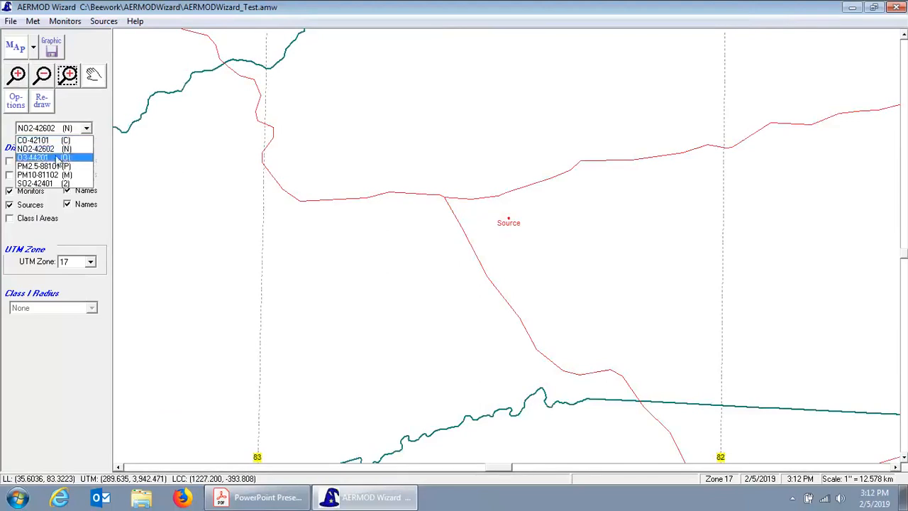
click(63, 157)
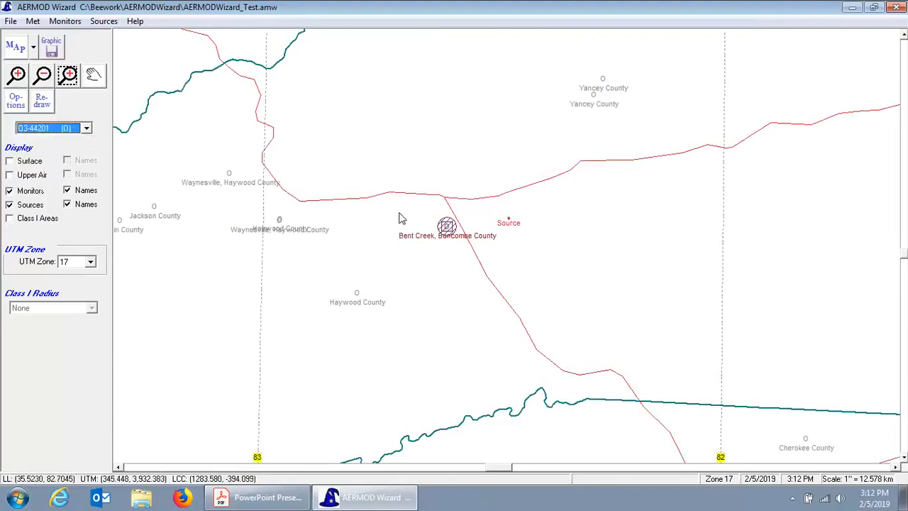
- Check the Bent Creek ozone monitor, and select and deselect the Haywood County ozone monitor on the map
mouse_move(447, 226)
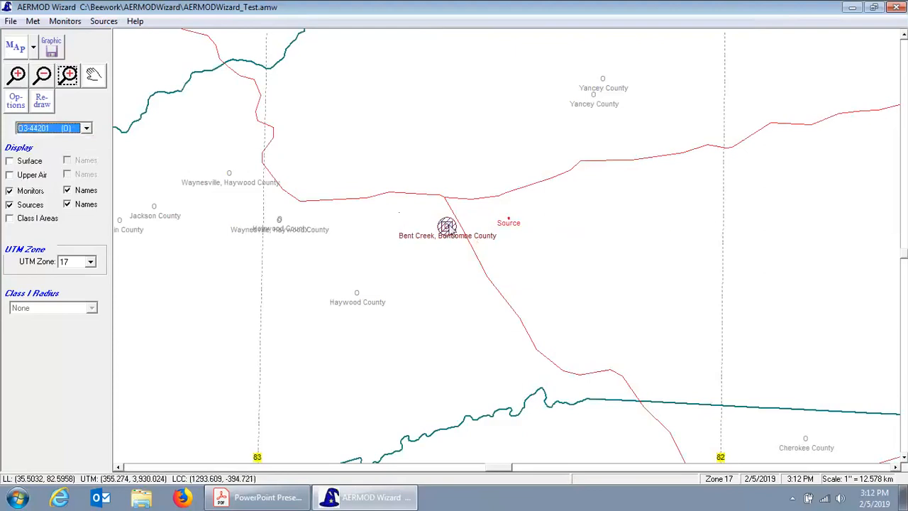
click(358, 298)
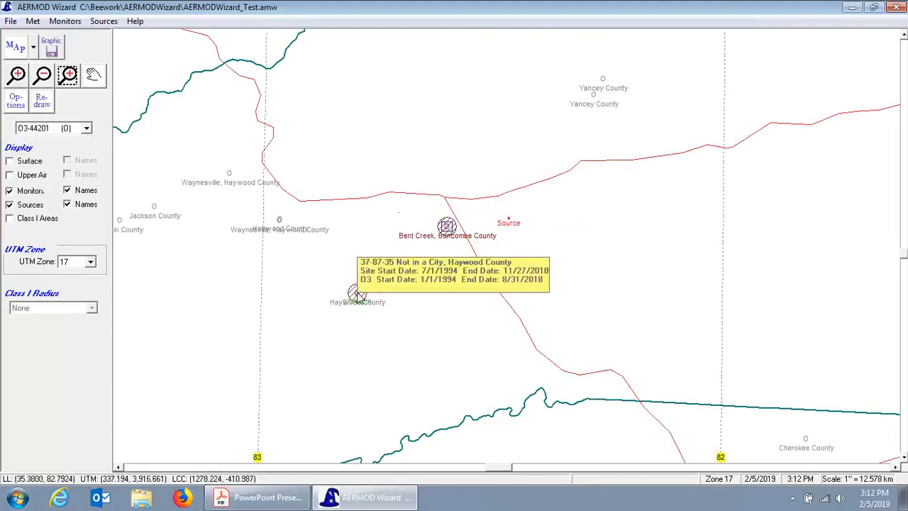
click(357, 297)
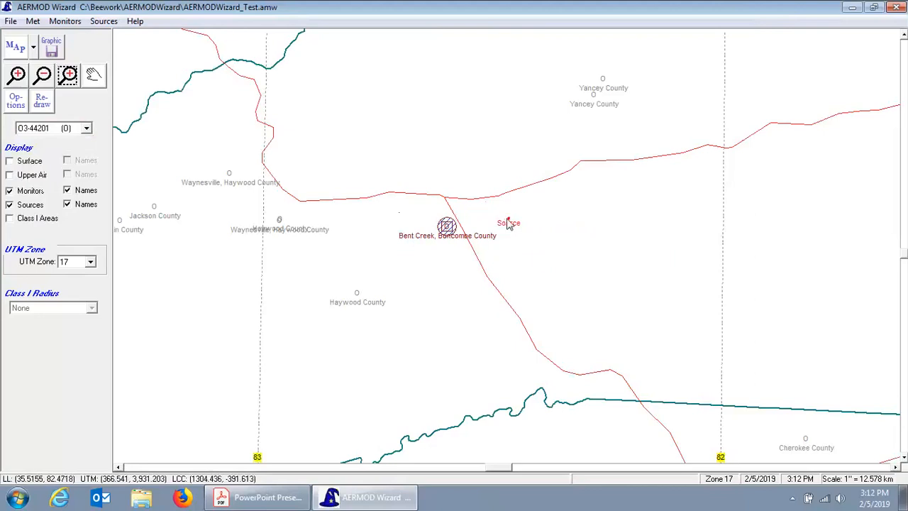
mouse_move(510, 224)
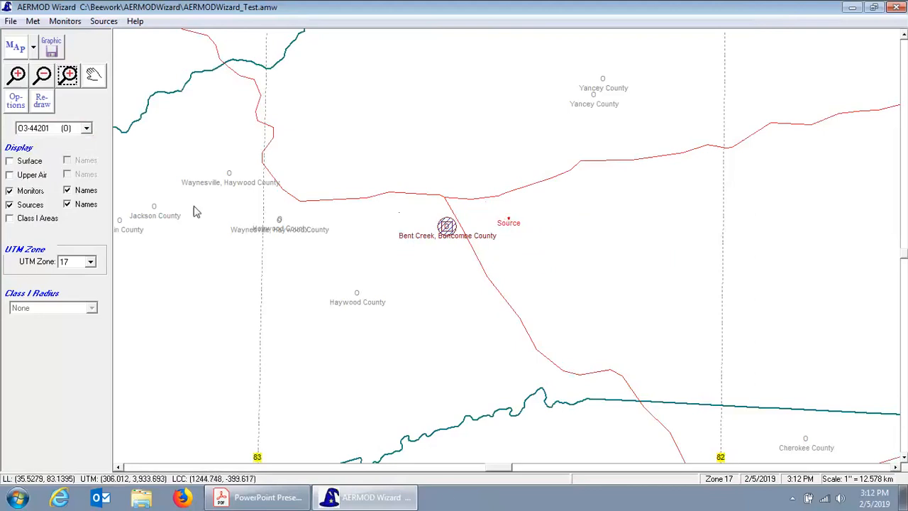
- Recheck the Features slide, and replace the monitors on the map with the surface stations and their names
click(273, 496)
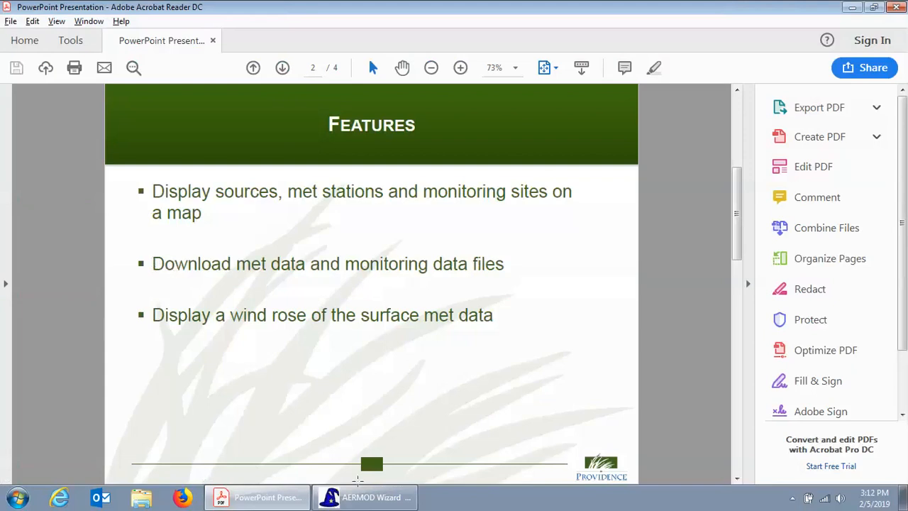
click(365, 497)
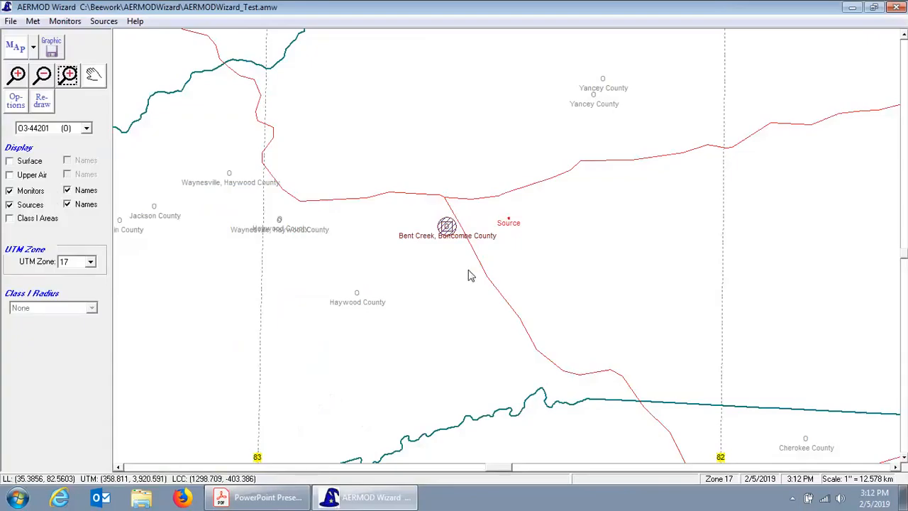
click(32, 190)
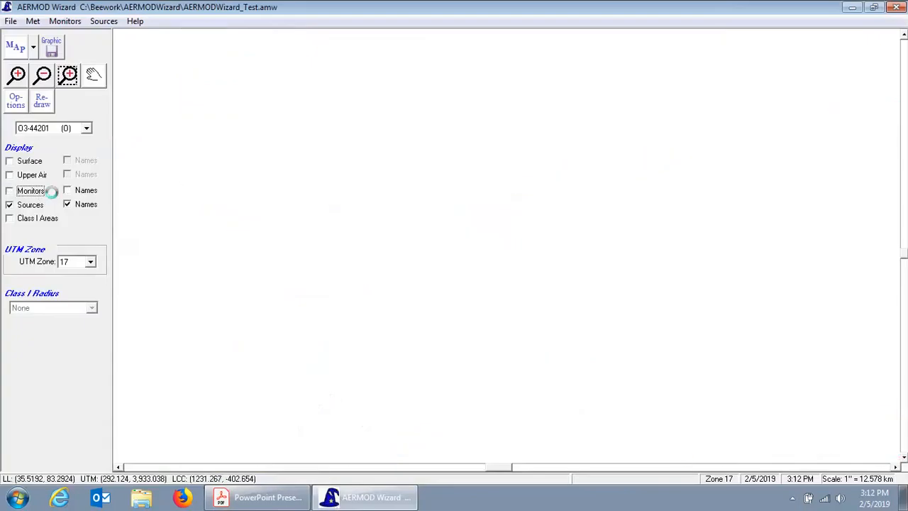
click(28, 161)
click(86, 160)
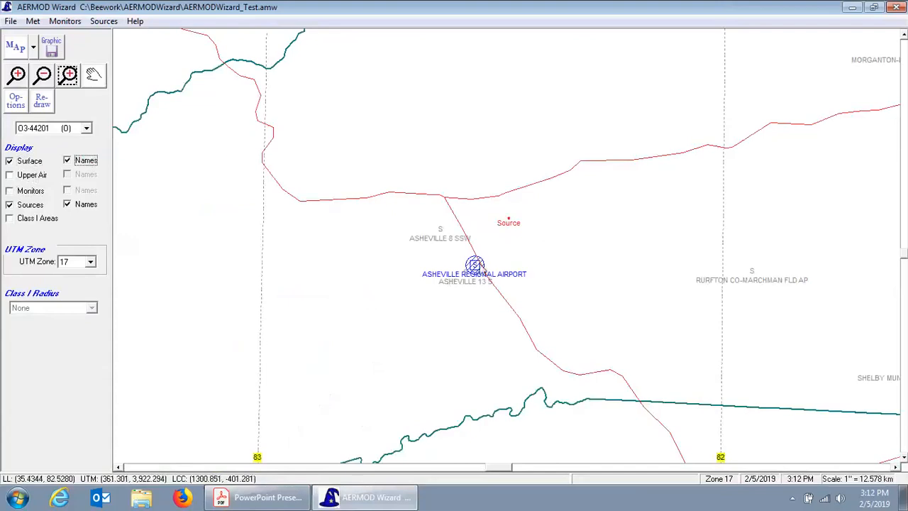
- Review the Asheville Regional Airport station's yearly data, deselect the station and select it again
mouse_move(476, 266)
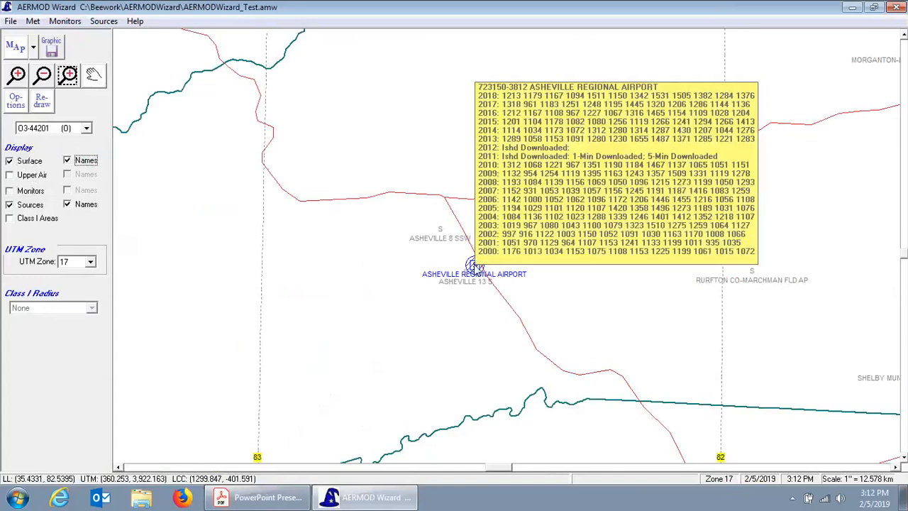
click(475, 265)
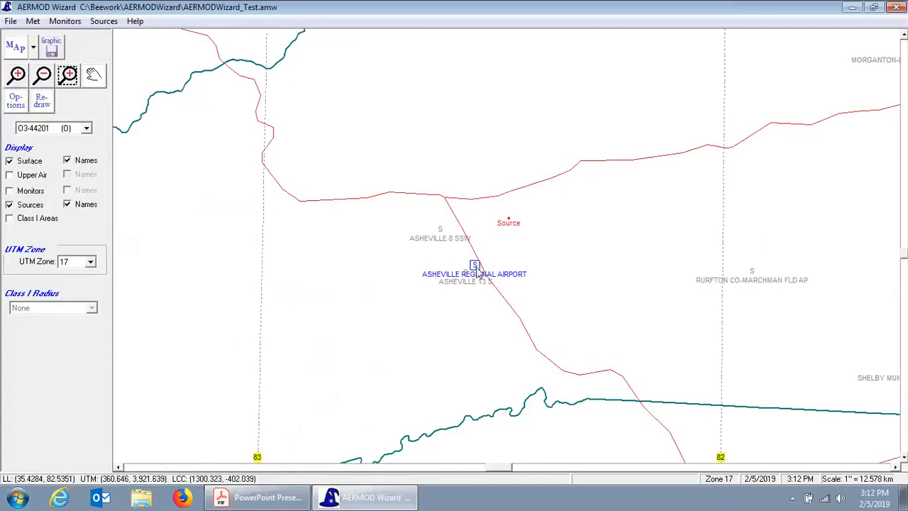
click(475, 266)
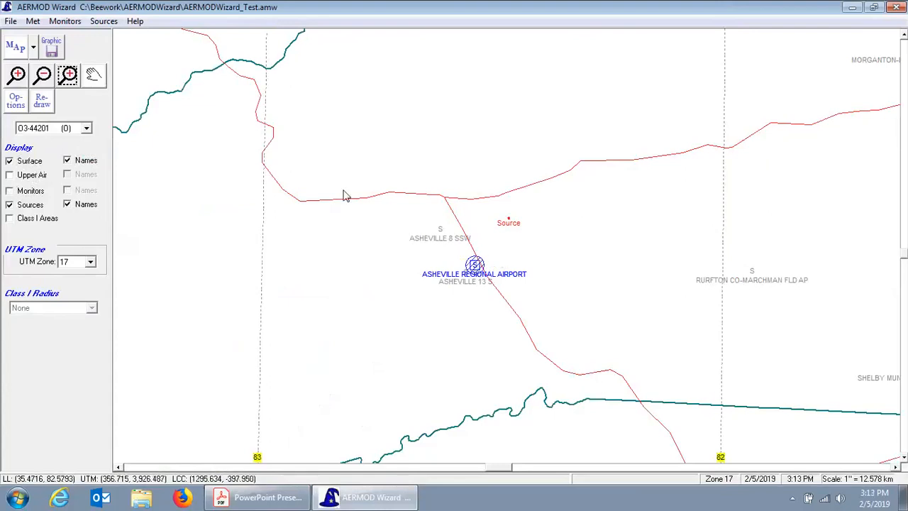
- Download the 2013 hourly (Ishd) surface data for Asheville Regional Airport and check the station's data summary
click(33, 22)
mouse_move(151, 43)
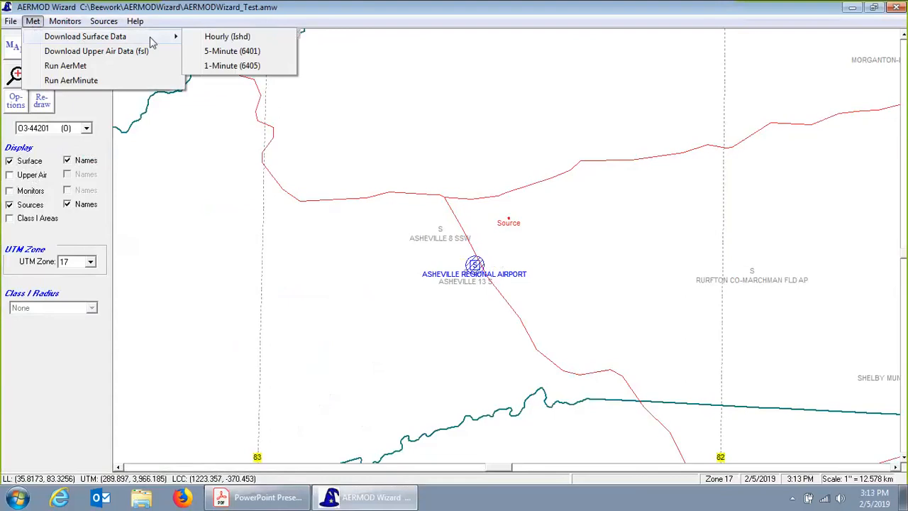
click(272, 41)
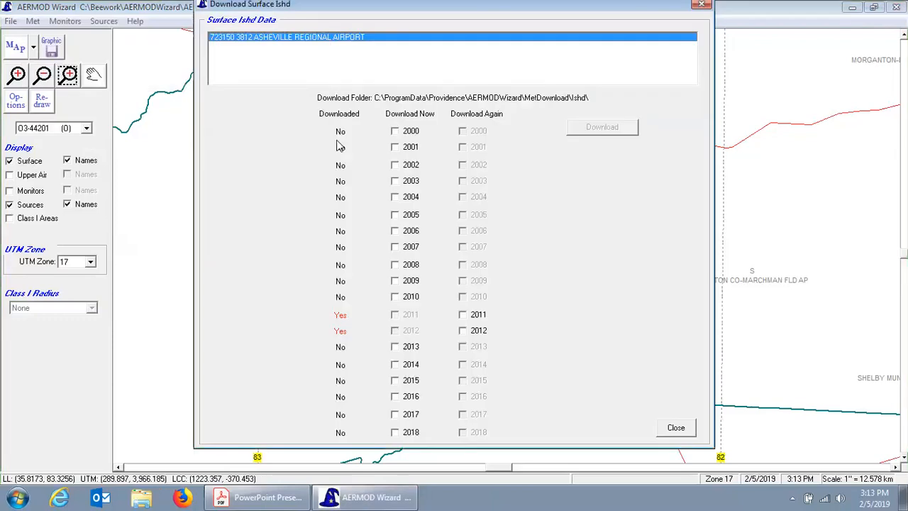
click(412, 348)
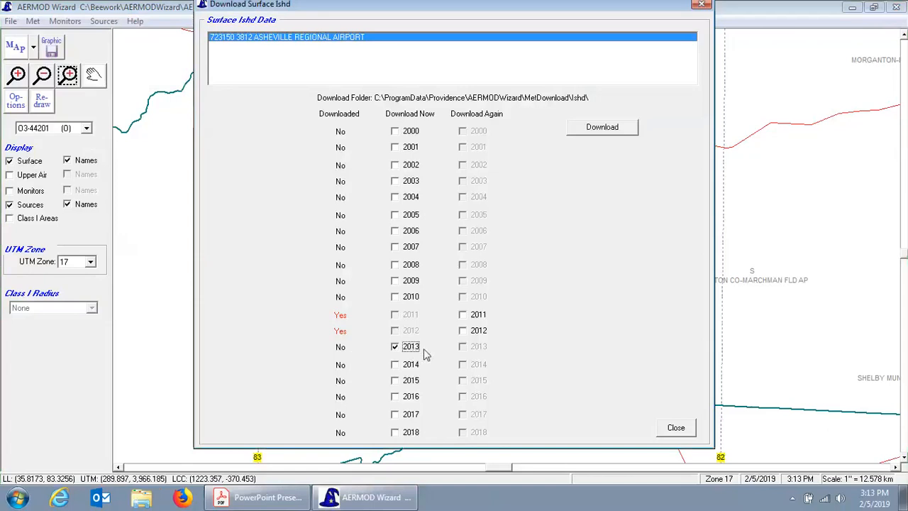
click(622, 135)
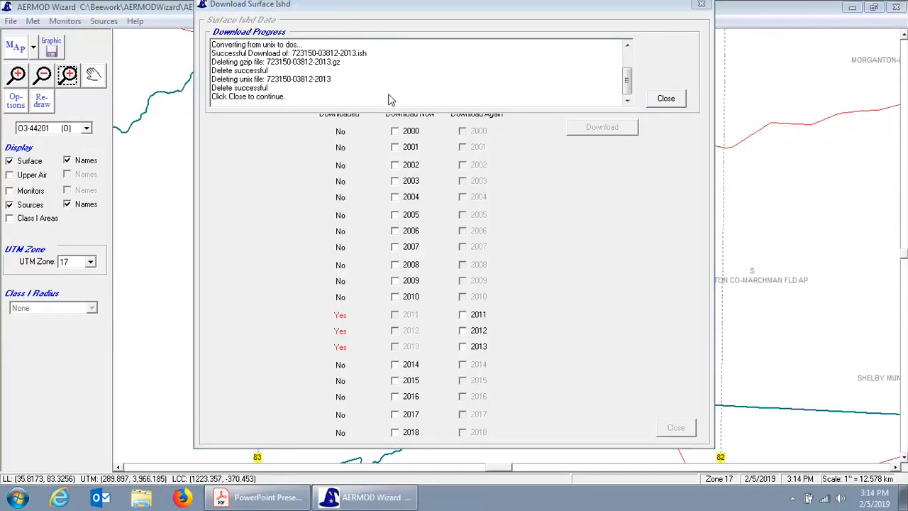
click(289, 102)
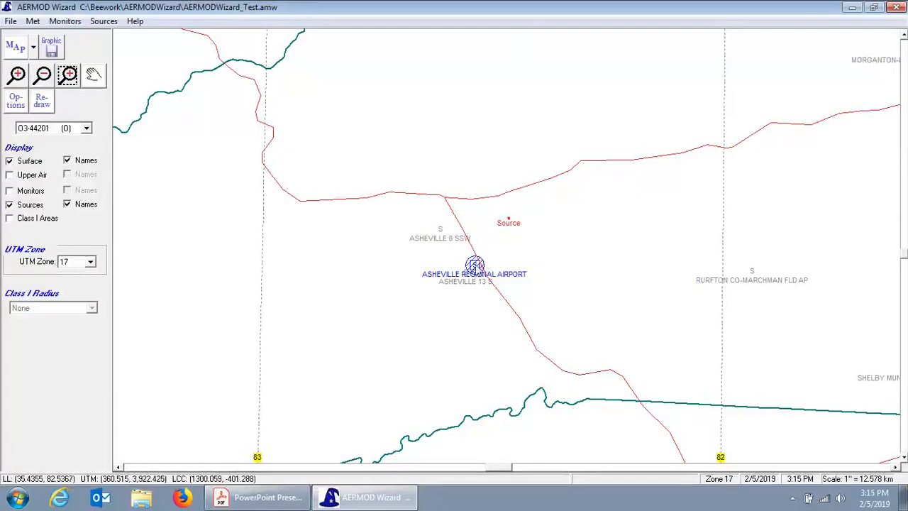
mouse_move(478, 269)
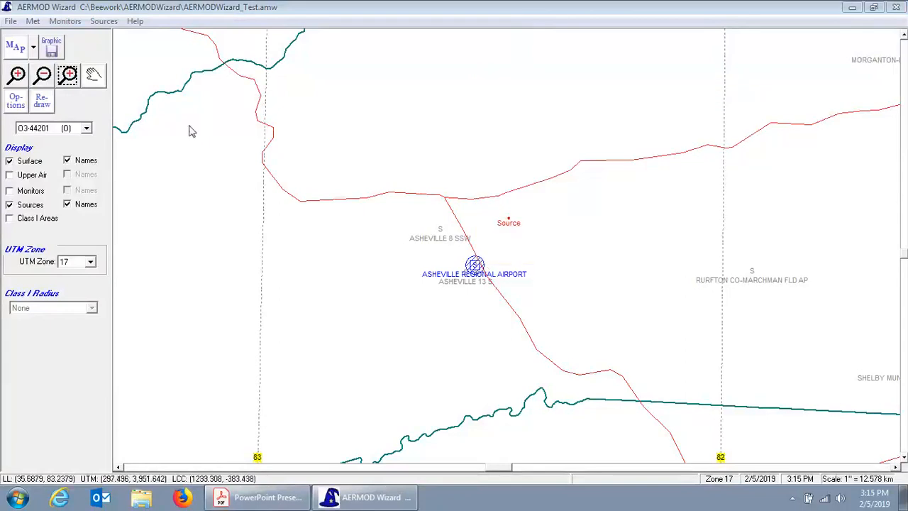
- Set the monitor pollutant to SO2-42401 and display the monitors on the map alongside the surface stations
click(86, 128)
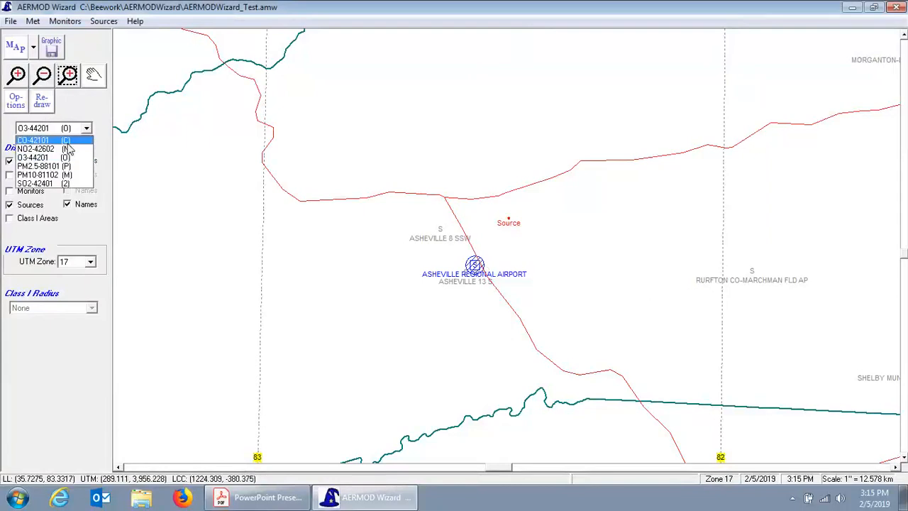
click(35, 183)
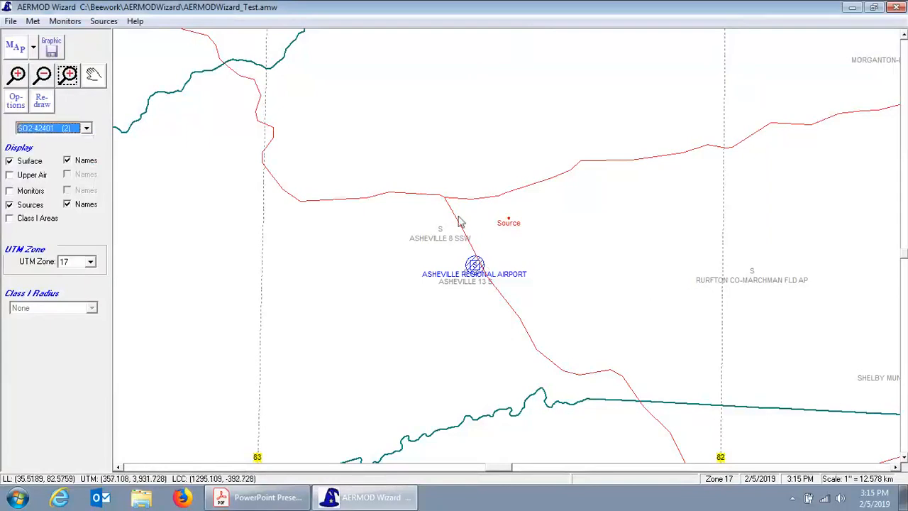
click(29, 191)
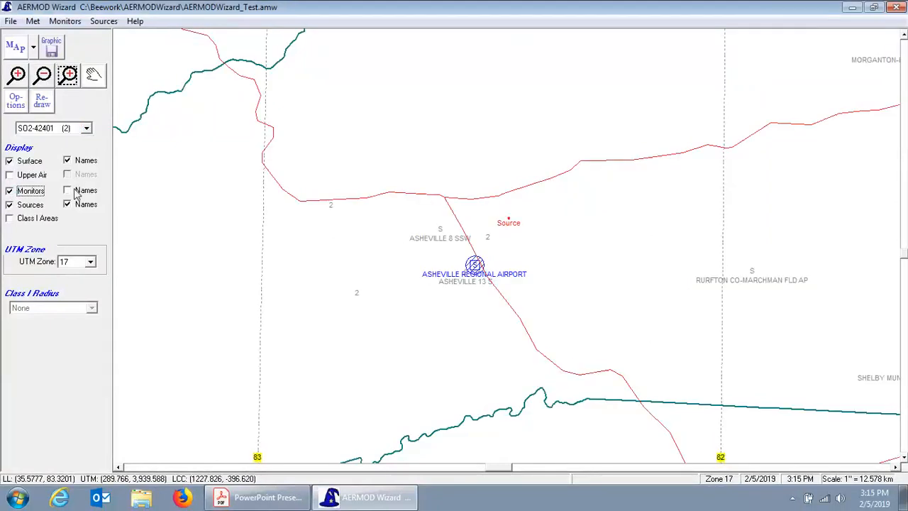
- Show the monitor names and examine the SO2 monitors and surface stations around the source
click(68, 190)
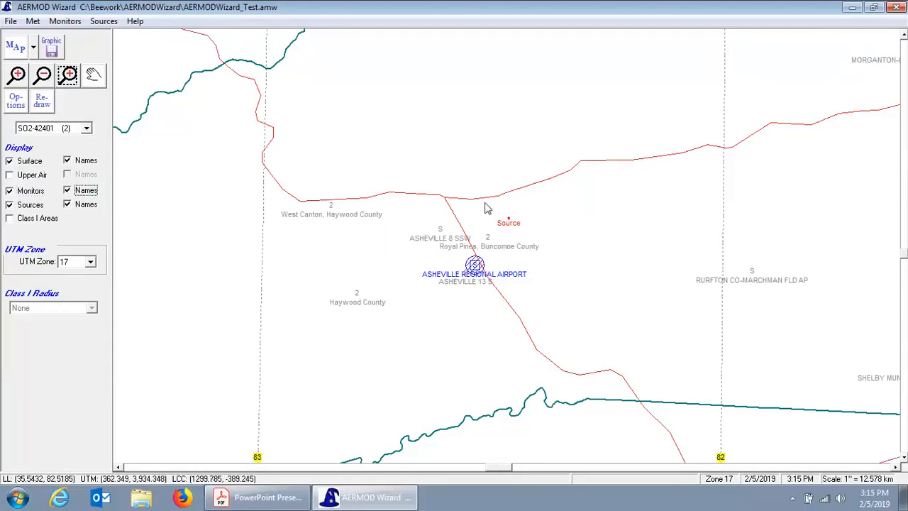
click(68, 77)
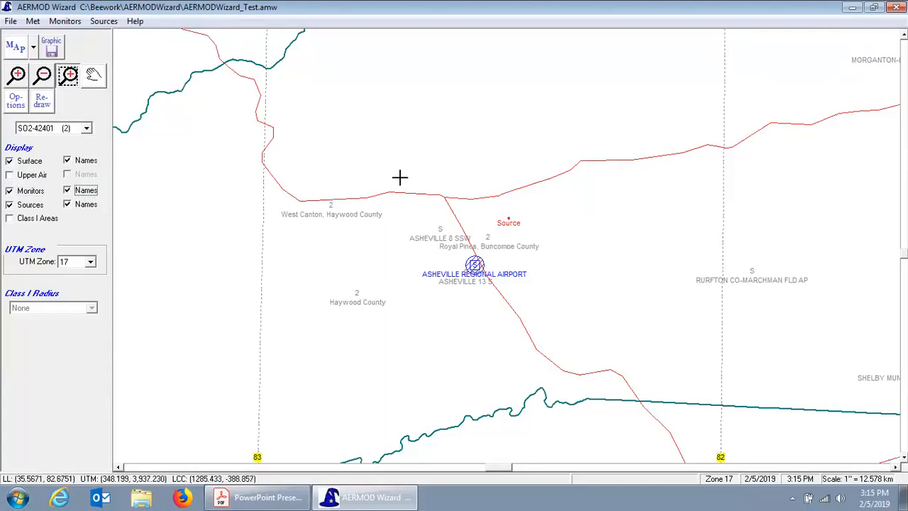
drag(367, 166, 634, 347)
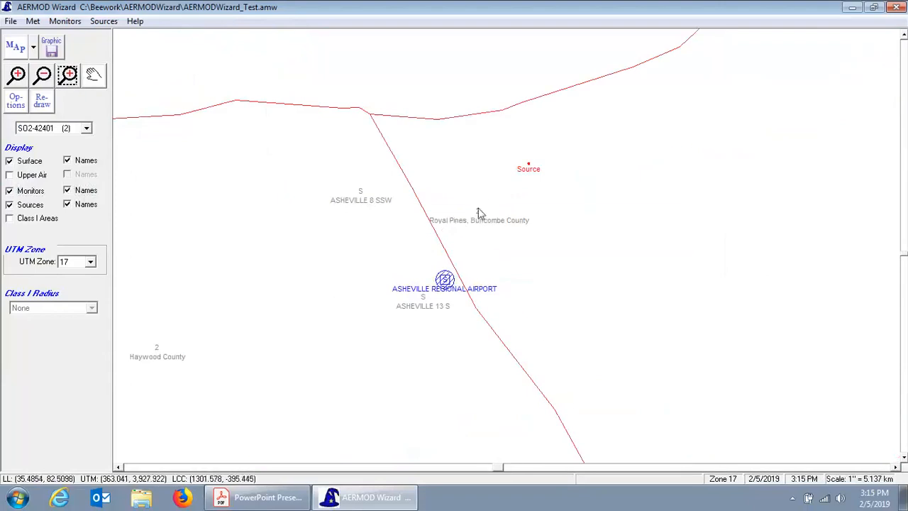
mouse_move(480, 217)
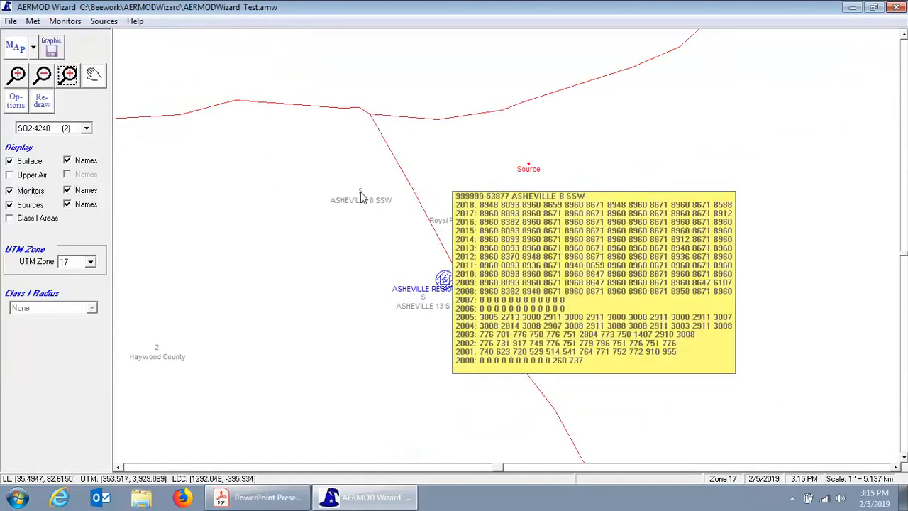
mouse_move(361, 197)
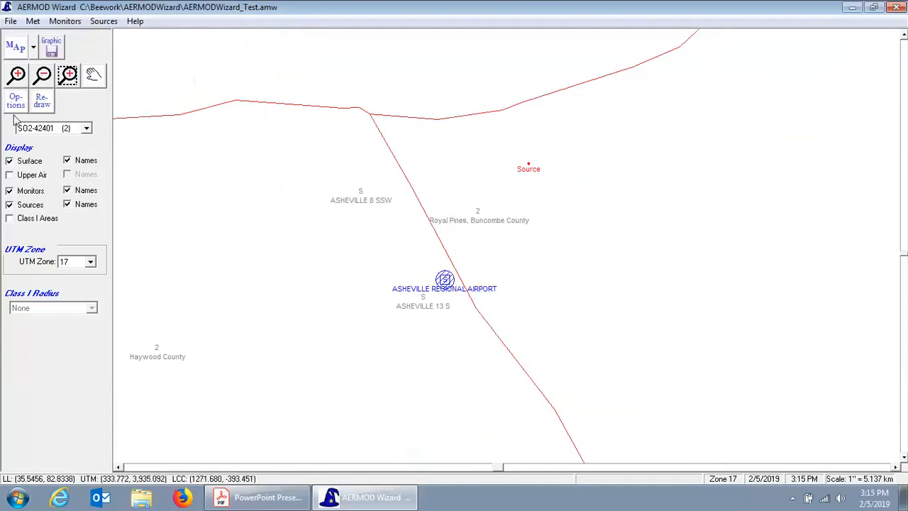
click(41, 78)
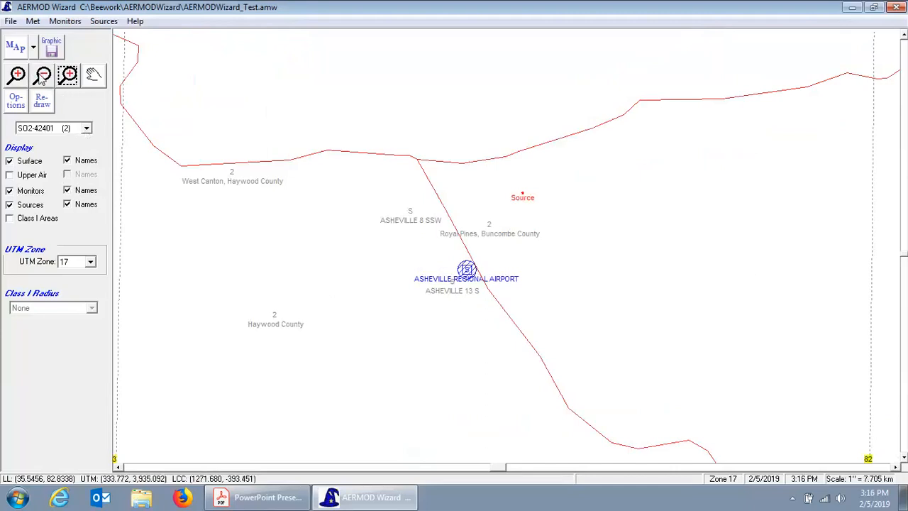
mouse_move(234, 175)
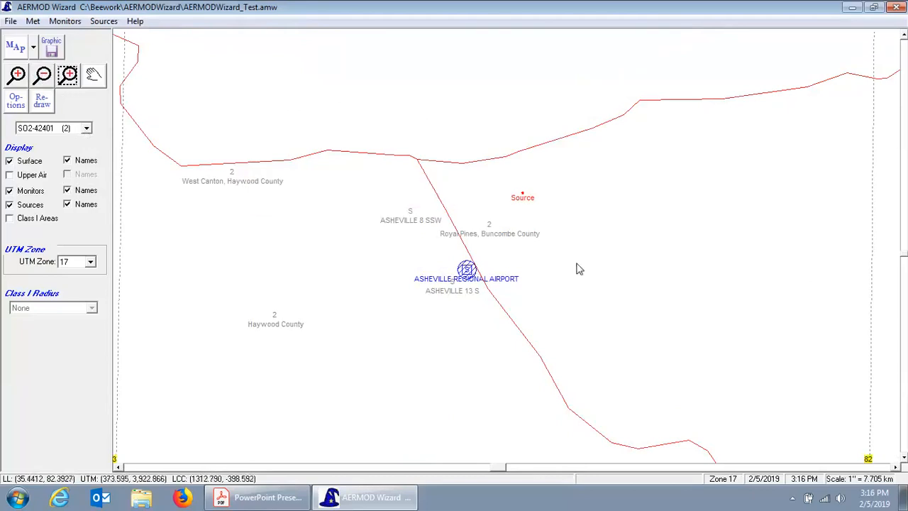
- Set the monitor pollutant to NO2-42602 and hide the surface stations on the map
click(86, 128)
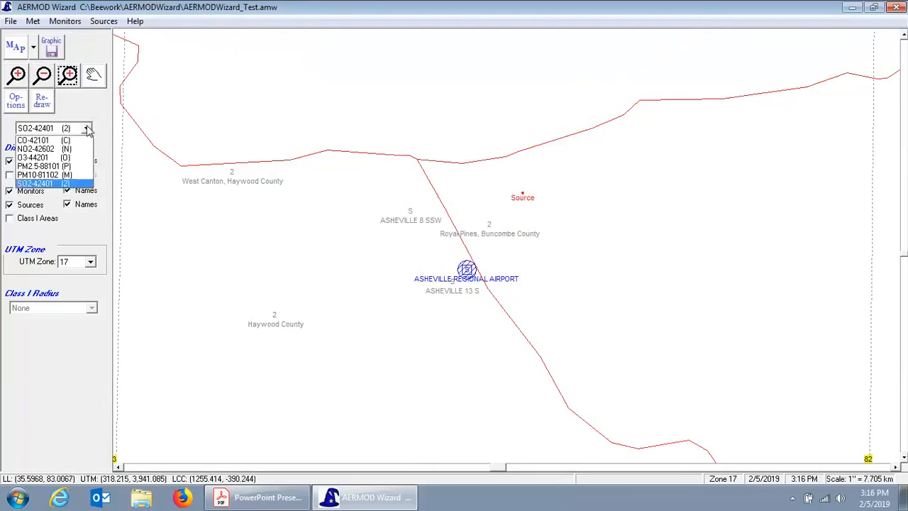
click(56, 150)
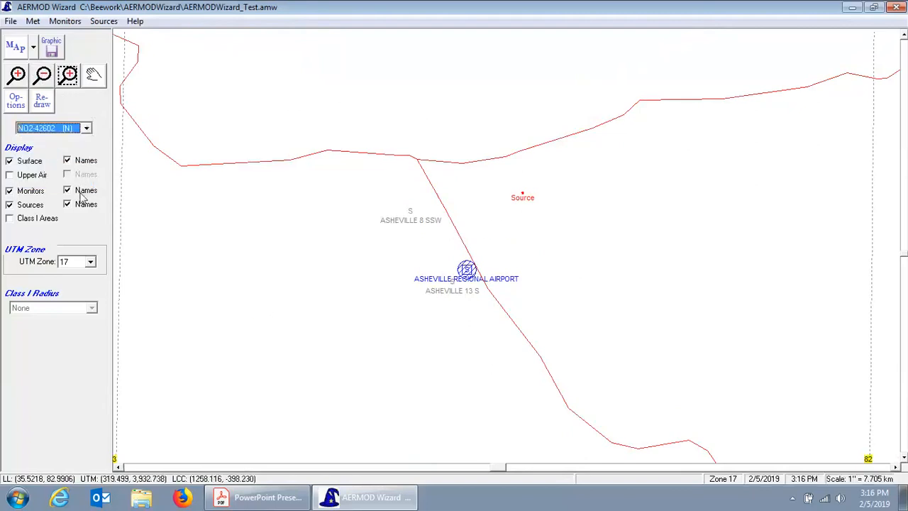
click(43, 75)
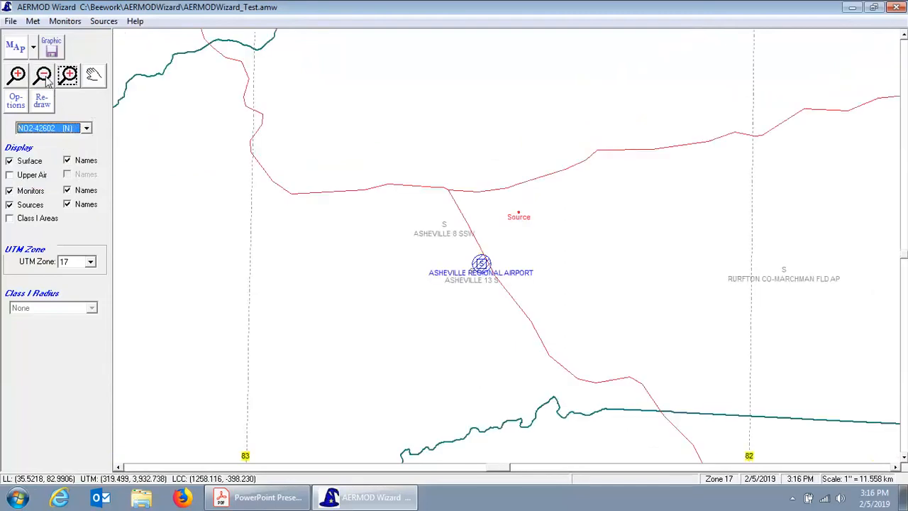
click(31, 160)
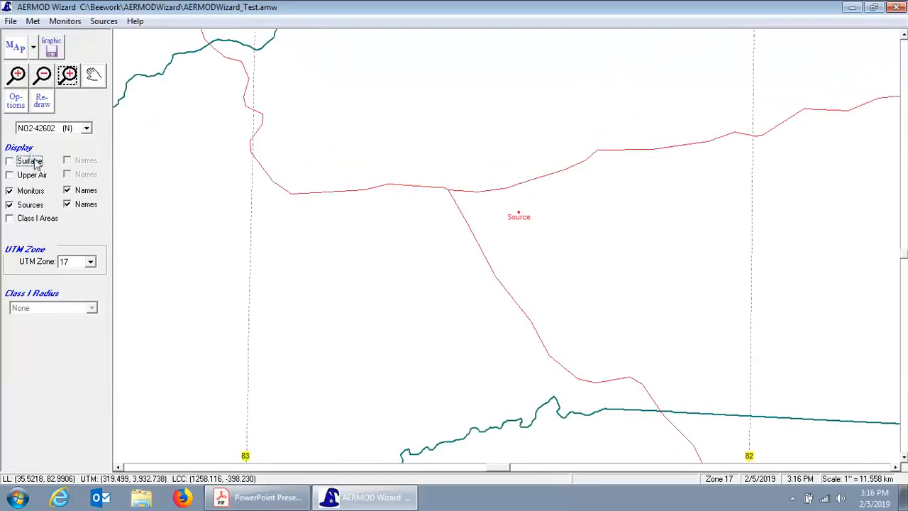
- Set the monitor pollutant to O3-44201, show the surface stations with names, and check the Bent Creek monitor's data summary
click(87, 129)
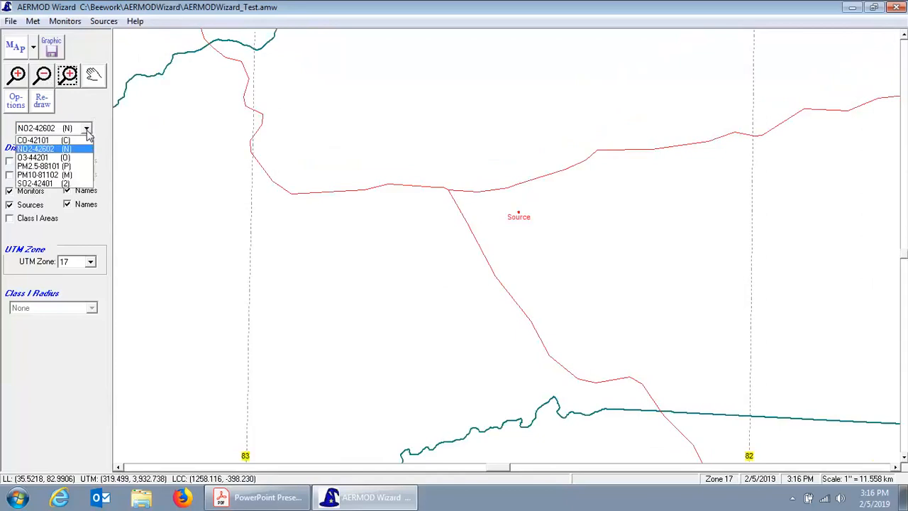
click(56, 160)
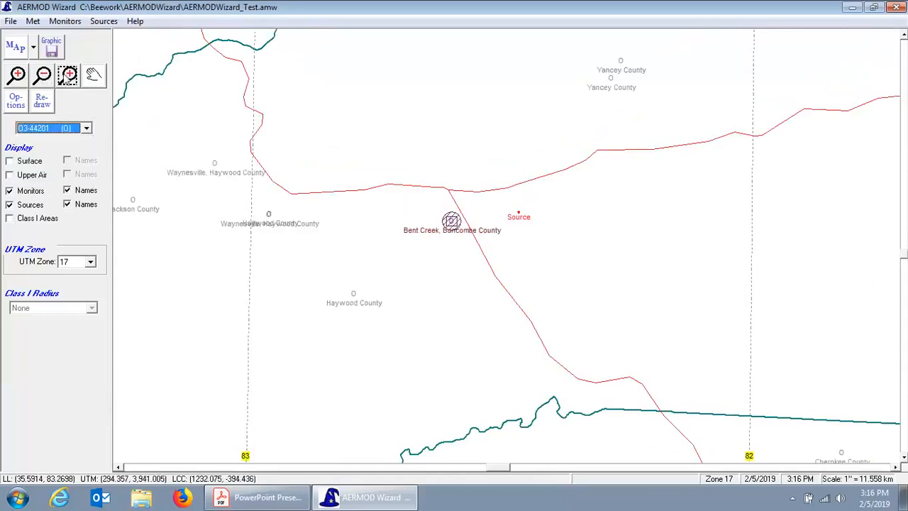
click(32, 161)
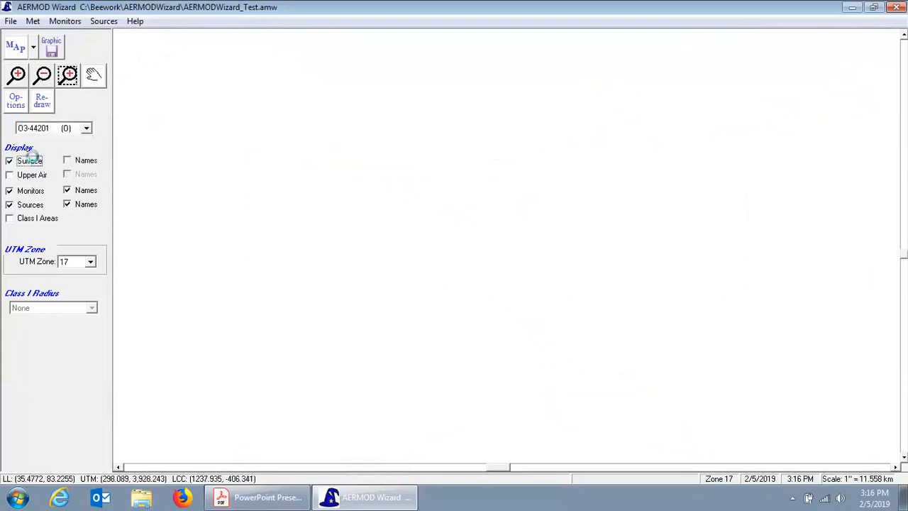
click(86, 160)
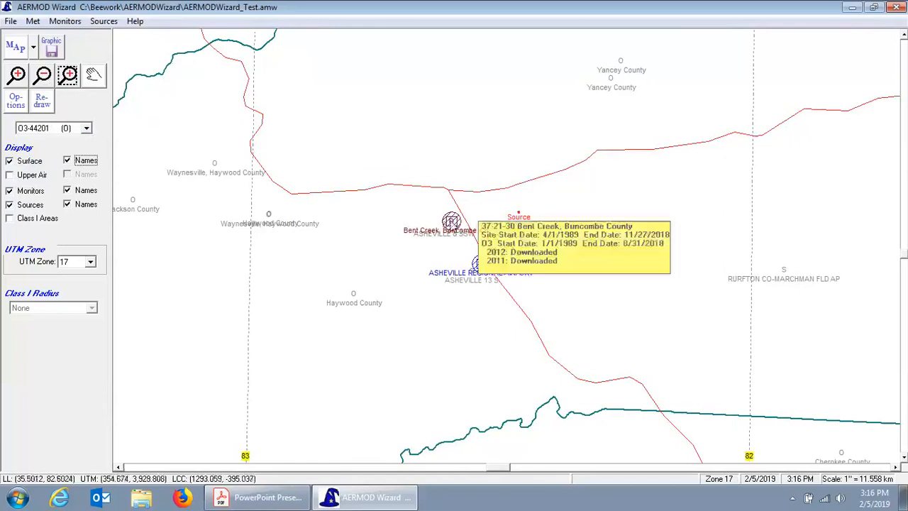
mouse_move(454, 224)
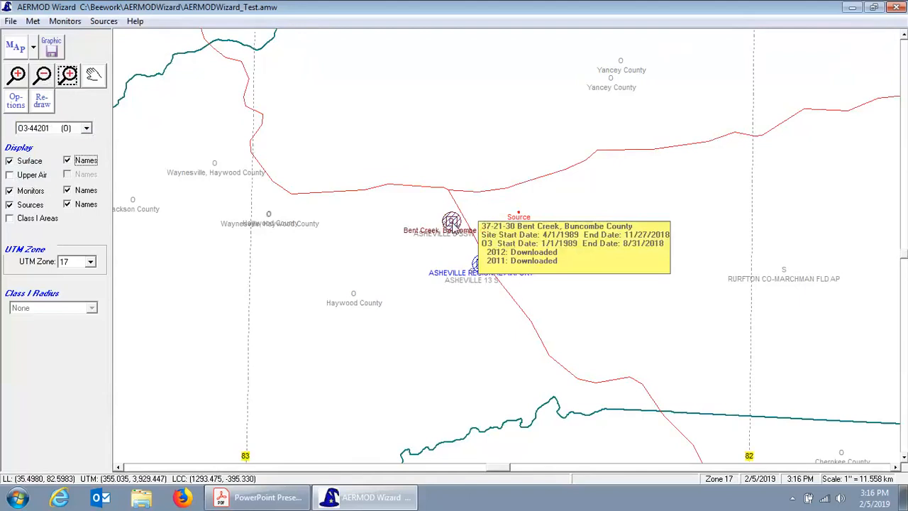
- Download the 2013 O3 monitoring data for the Bent Creek, Buncombe monitor and close the download window
click(61, 23)
click(90, 39)
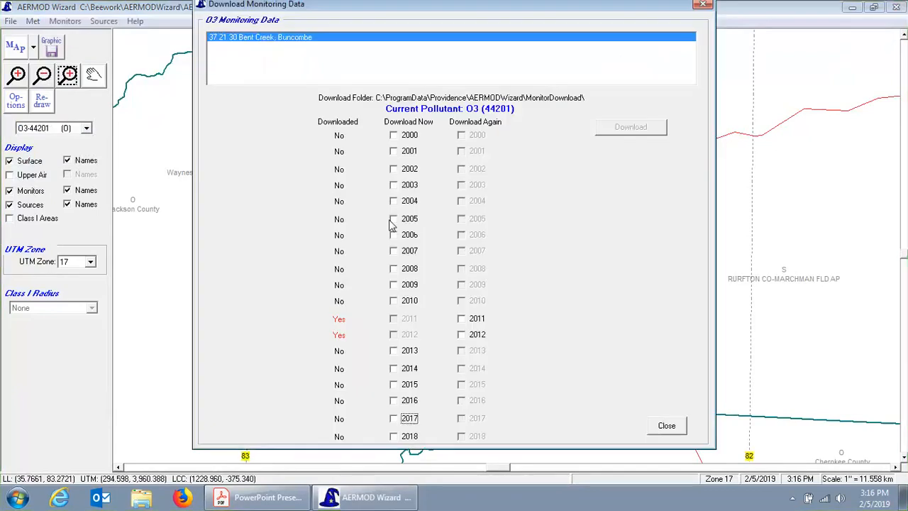
click(410, 350)
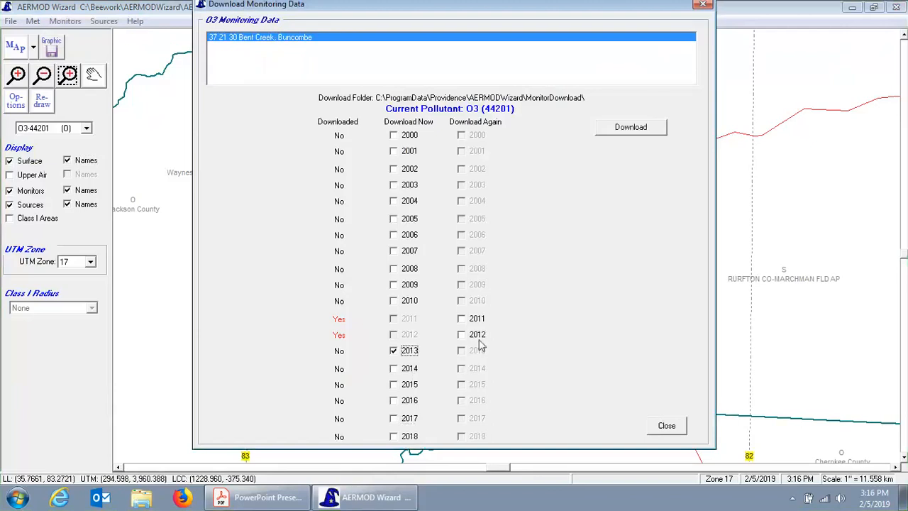
click(633, 129)
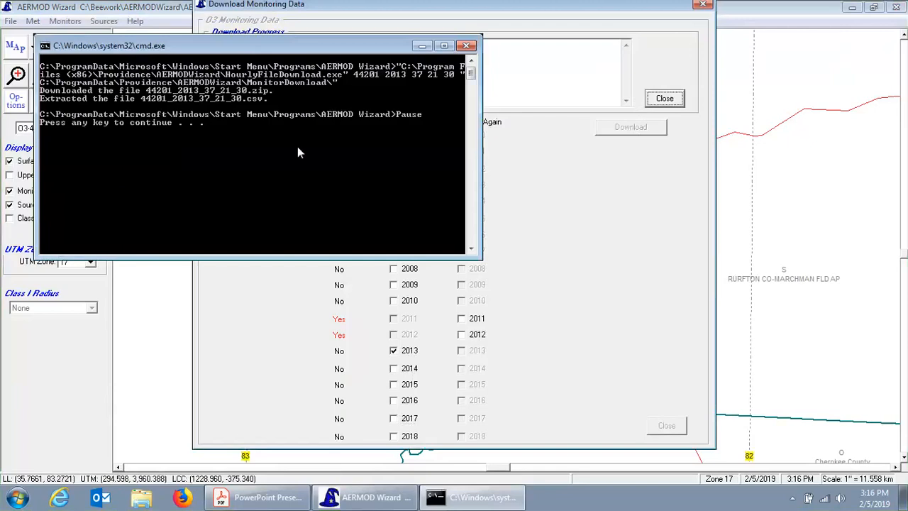
key(Return)
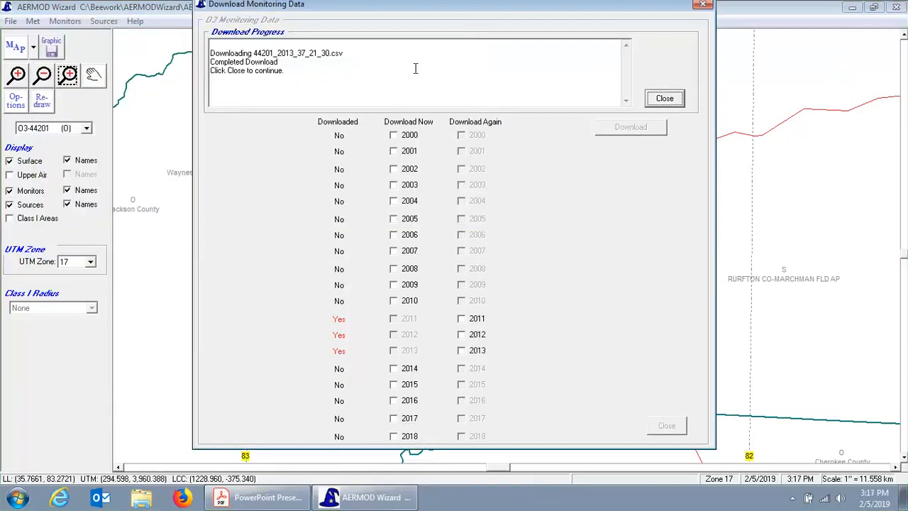
click(650, 103)
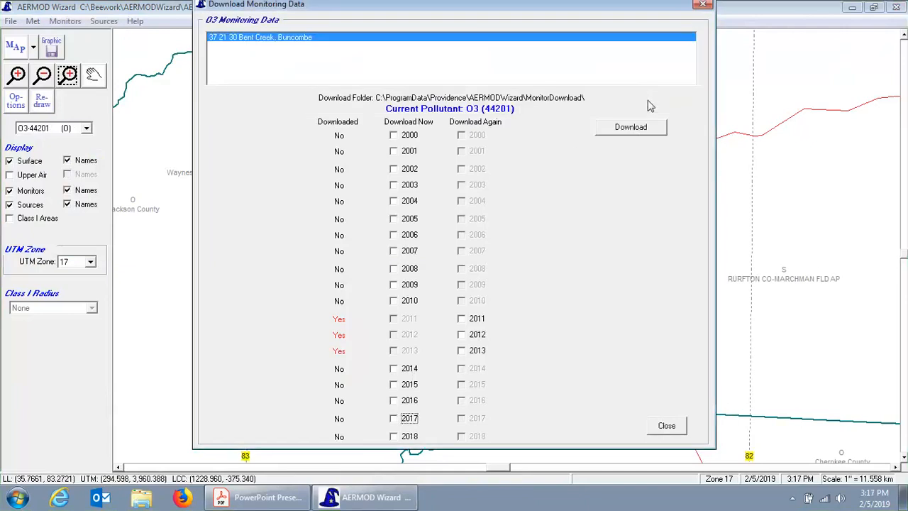
click(670, 433)
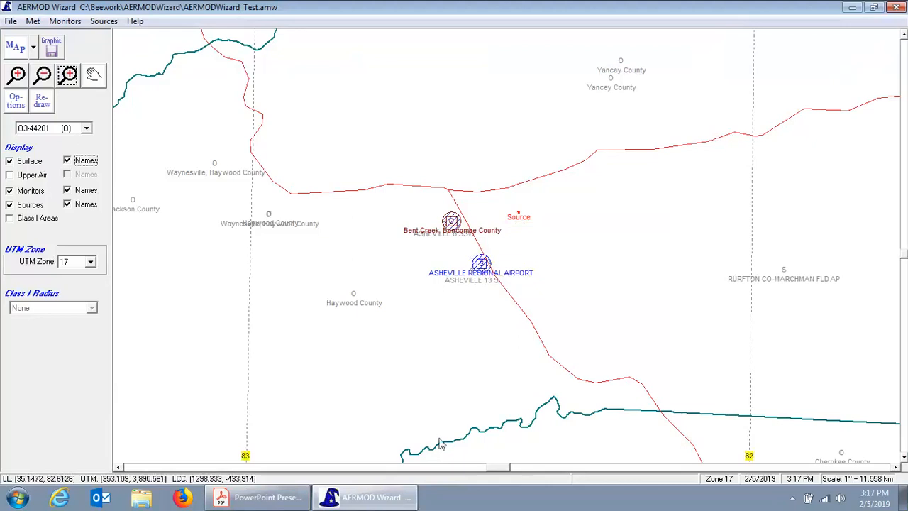
- Recheck the Features slide, and display the 2013 wind rose for the Asheville Regional Airport station
click(259, 497)
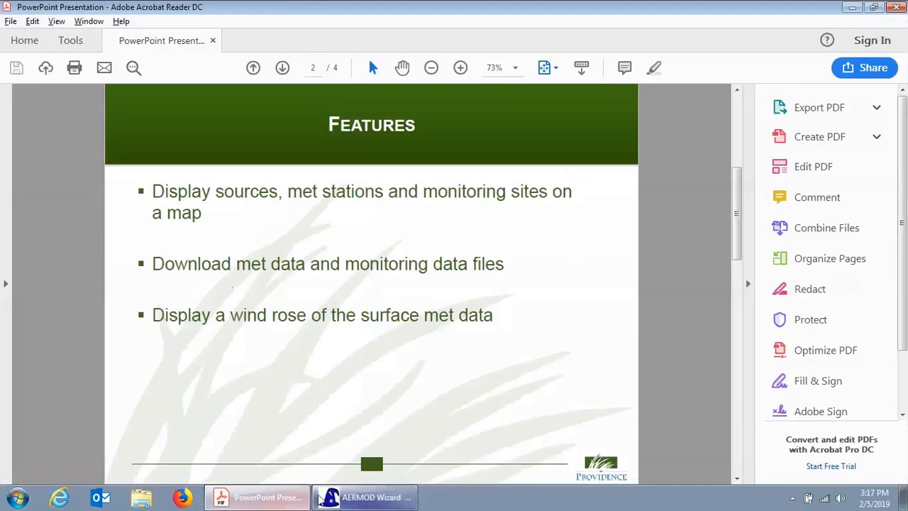
click(366, 496)
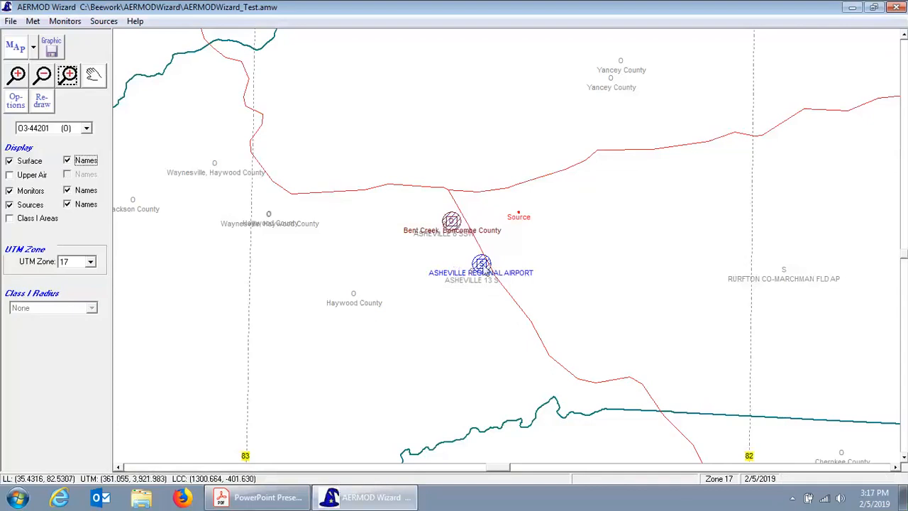
mouse_move(482, 266)
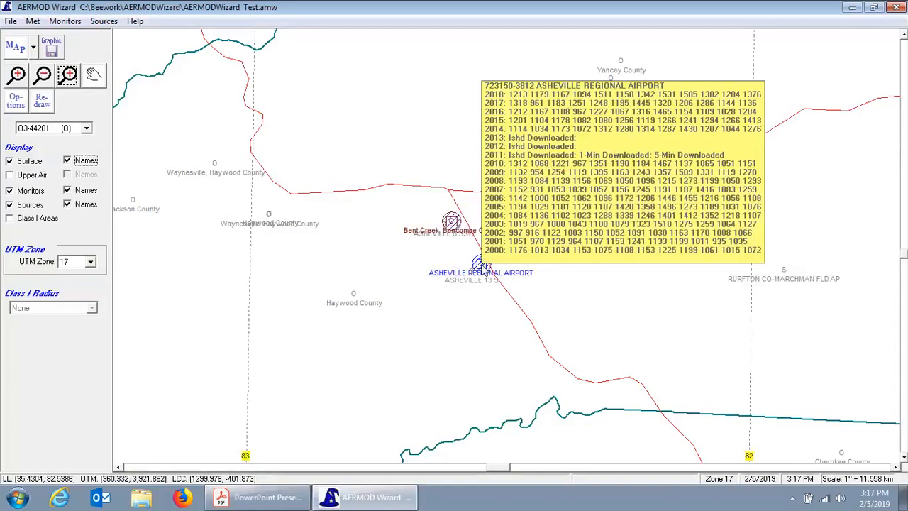
right_click(481, 266)
mouse_move(575, 293)
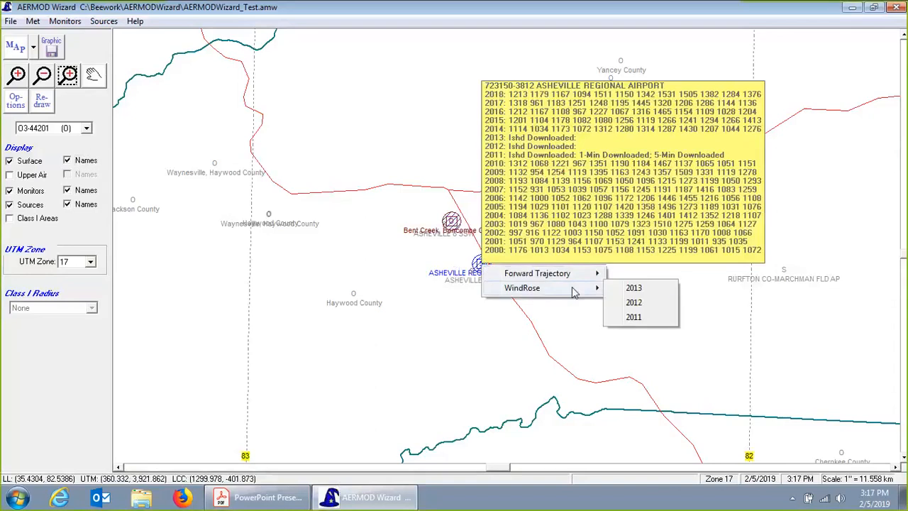
click(658, 289)
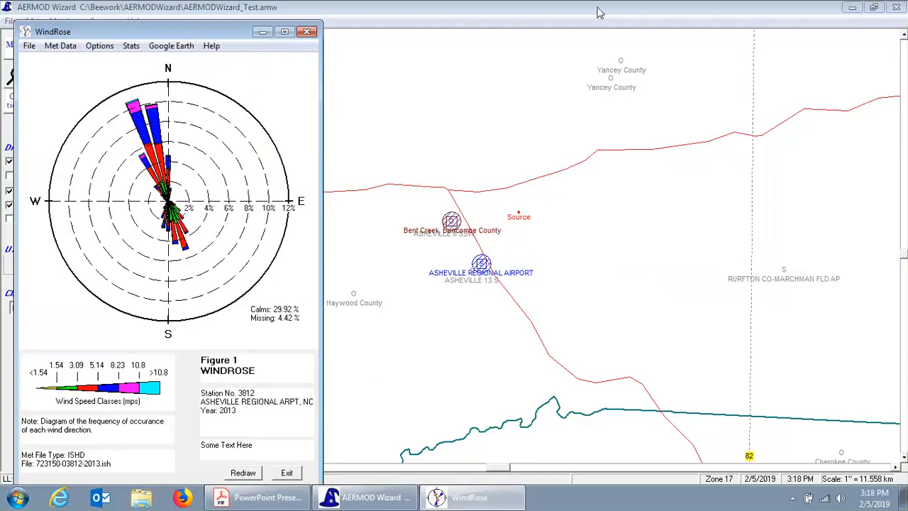
- Close the 2013 wind rose without saving its data
click(628, 12)
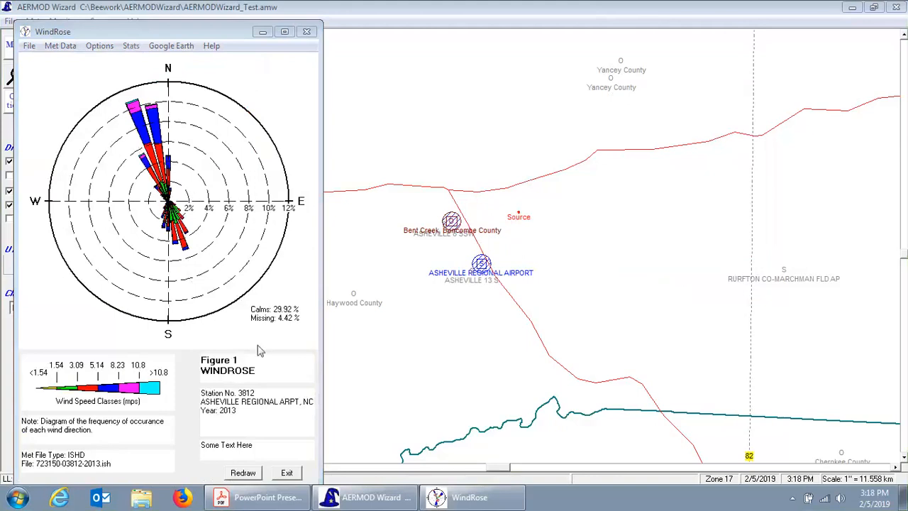
click(30, 45)
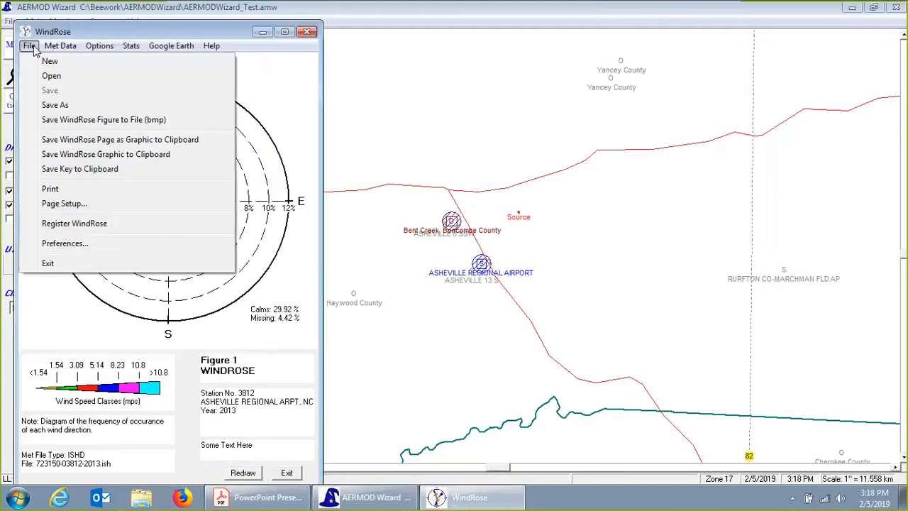
click(77, 265)
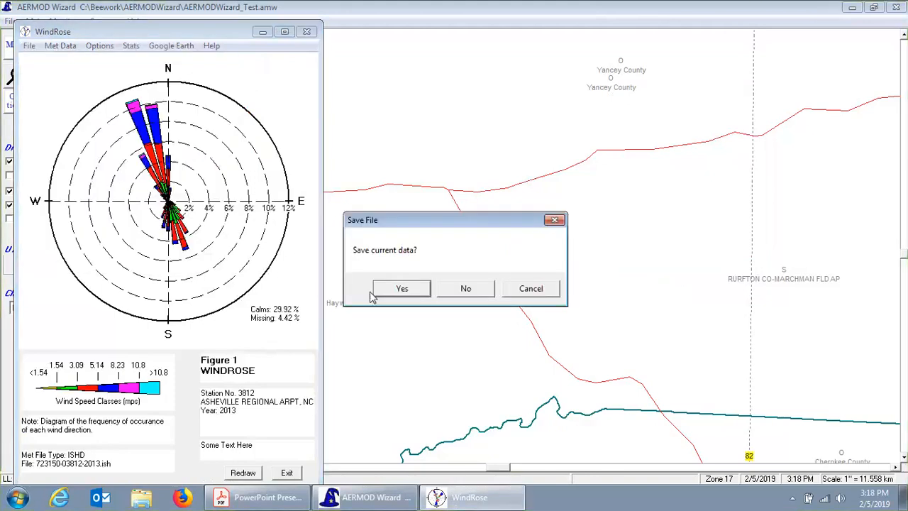
click(461, 292)
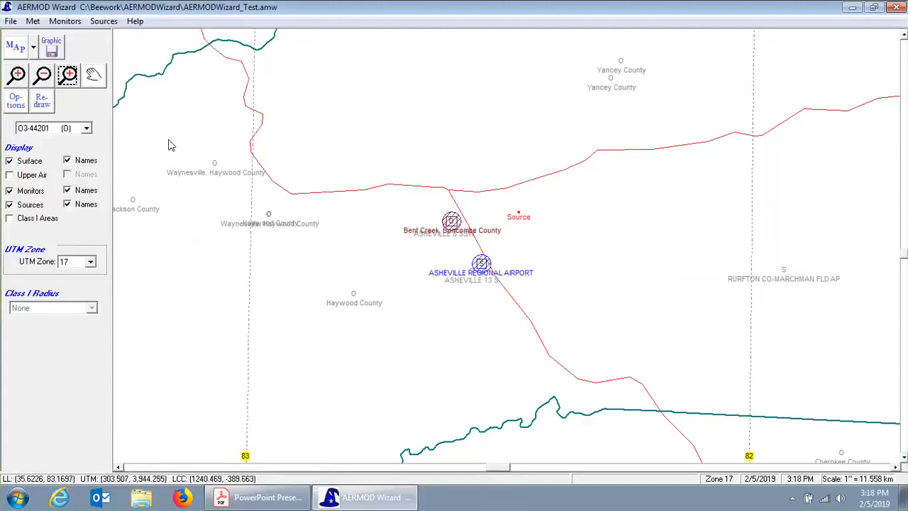
- Display the 2011 wind rose for Asheville Regional Airport and close it without saving its data
right_click(482, 268)
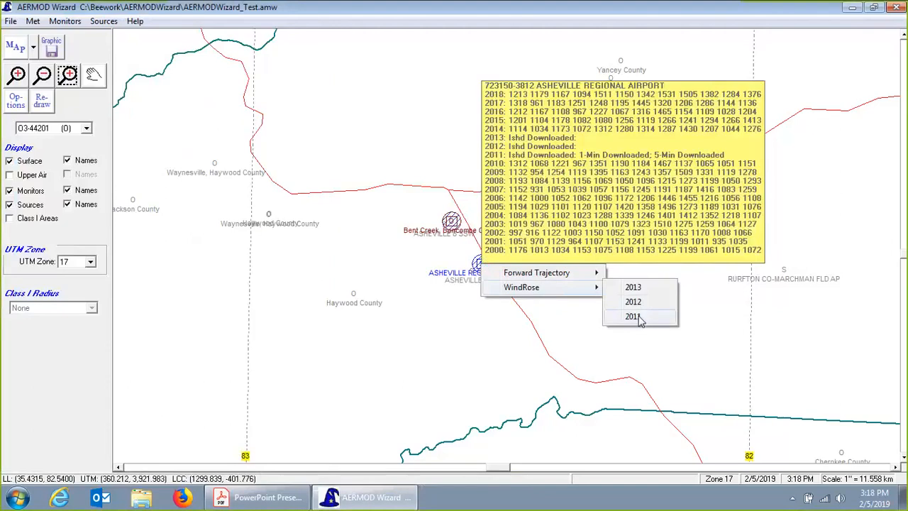
click(633, 316)
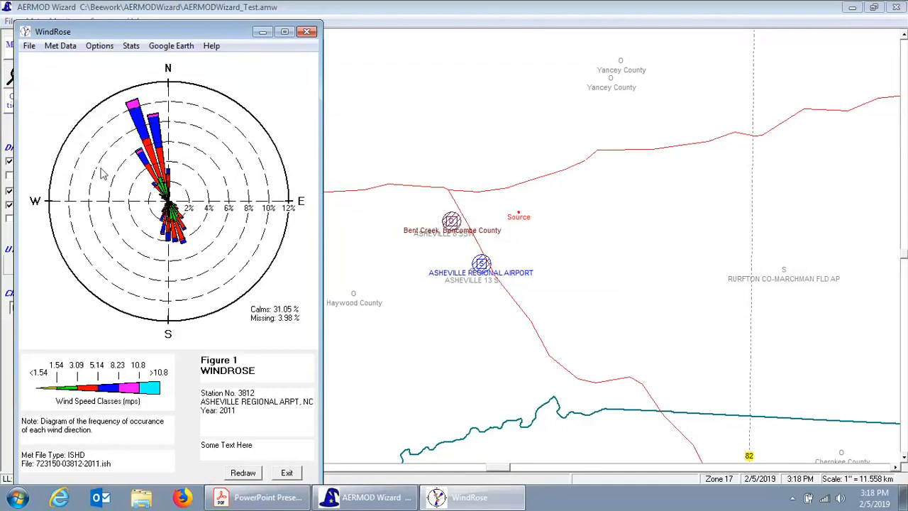
click(29, 46)
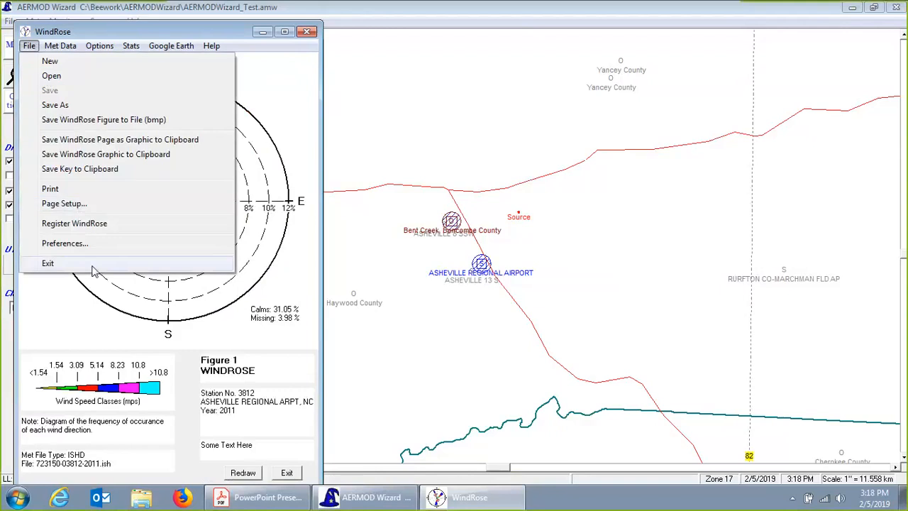
click(48, 262)
click(471, 291)
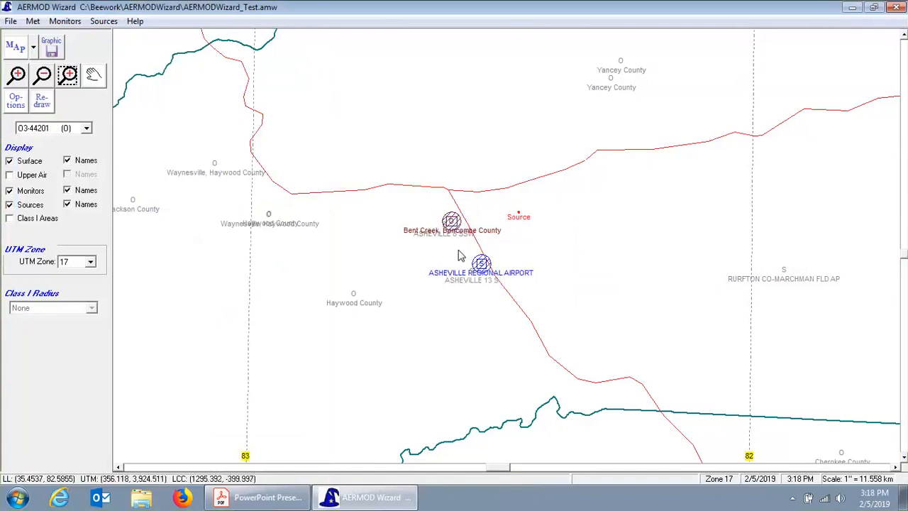
- Reopen the 2011 wind rose for Asheville Regional Airport, check its save and clipboard options, and exit without saving
mouse_move(483, 267)
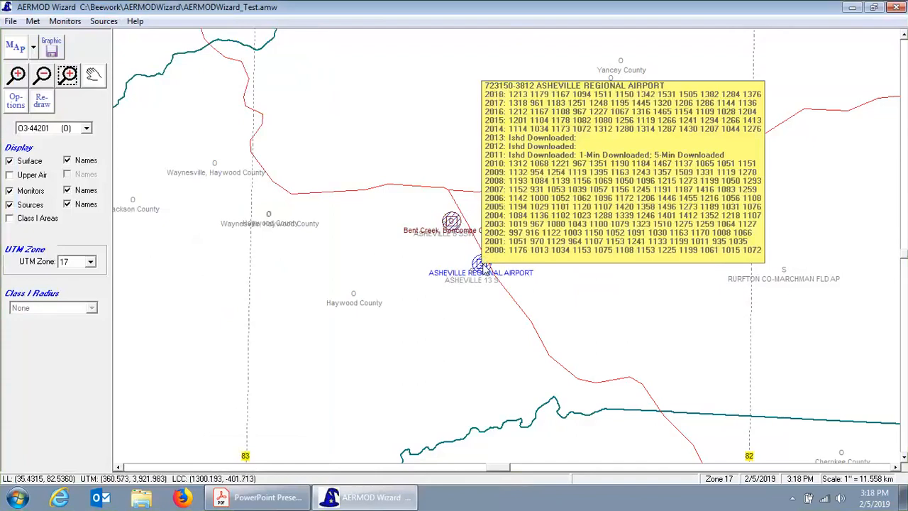
right_click(482, 267)
mouse_move(557, 288)
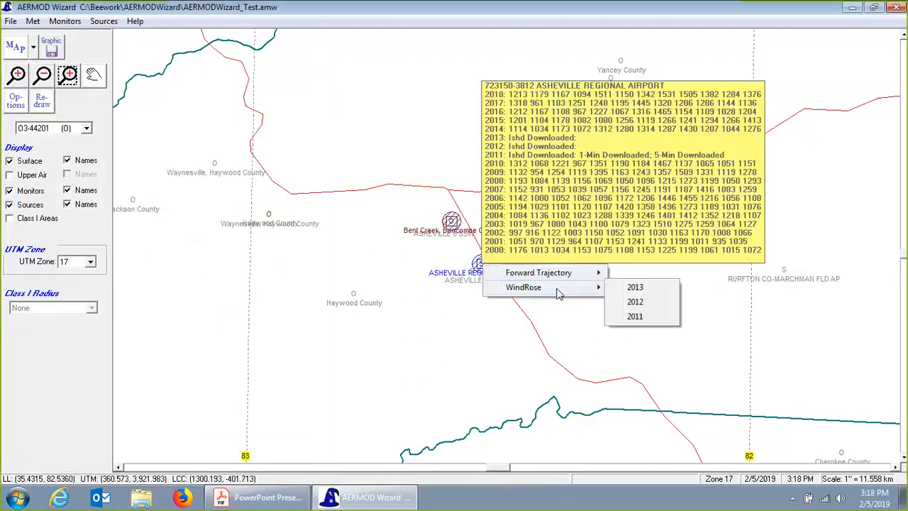
click(625, 319)
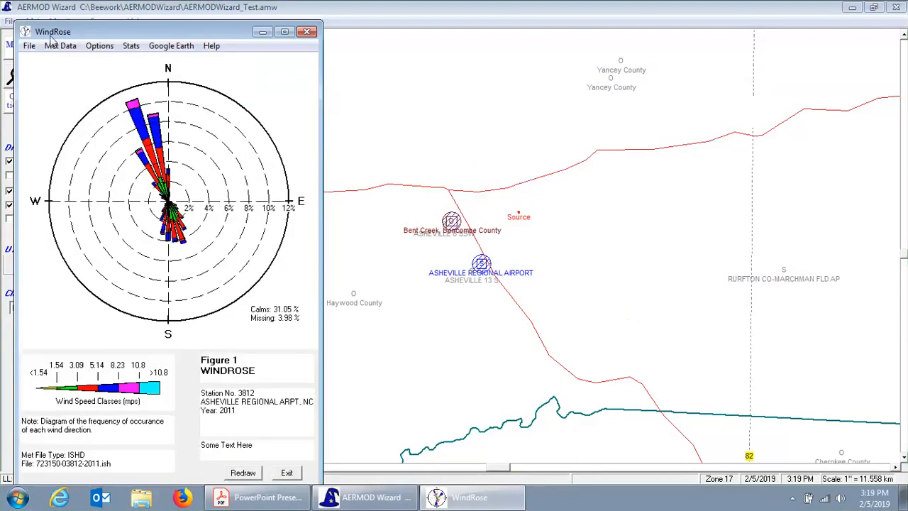
click(31, 47)
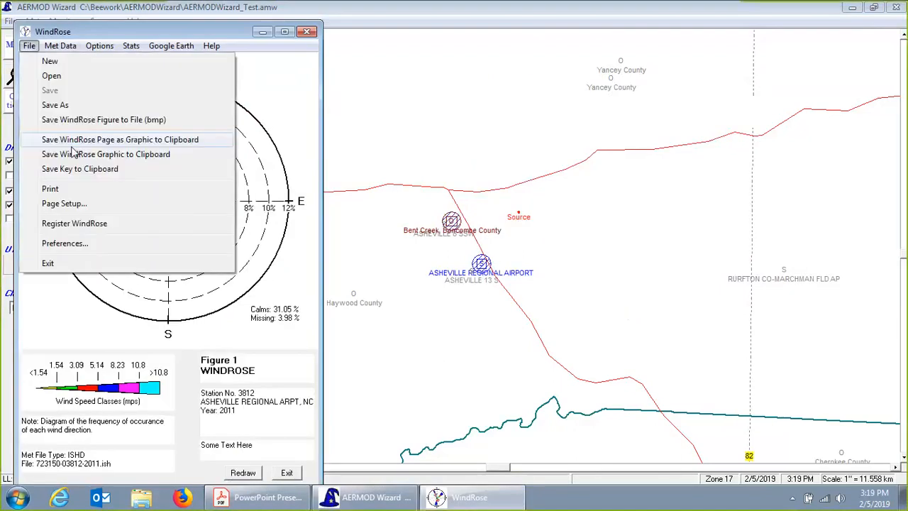
click(85, 262)
click(467, 291)
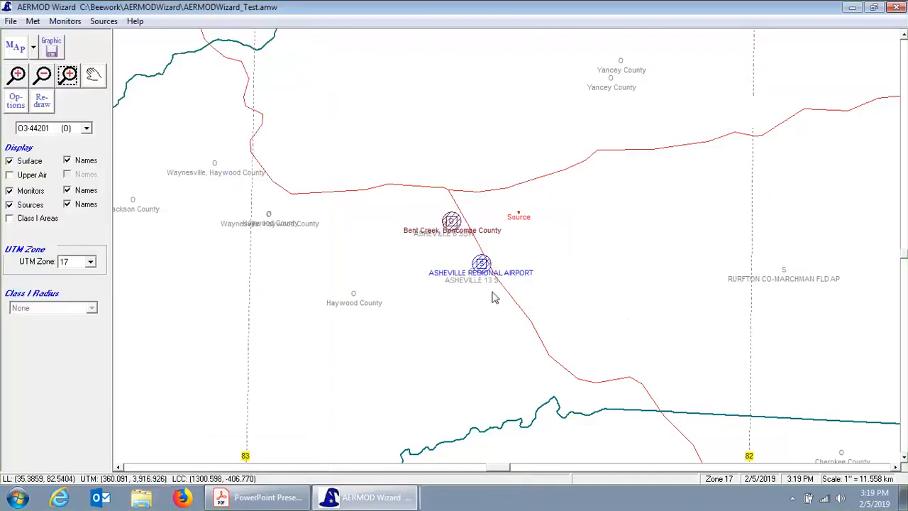
- Switch to Adobe Acrobat Reader, view the Features slide on page 3, and return to the AERMOD Wizard map
click(294, 499)
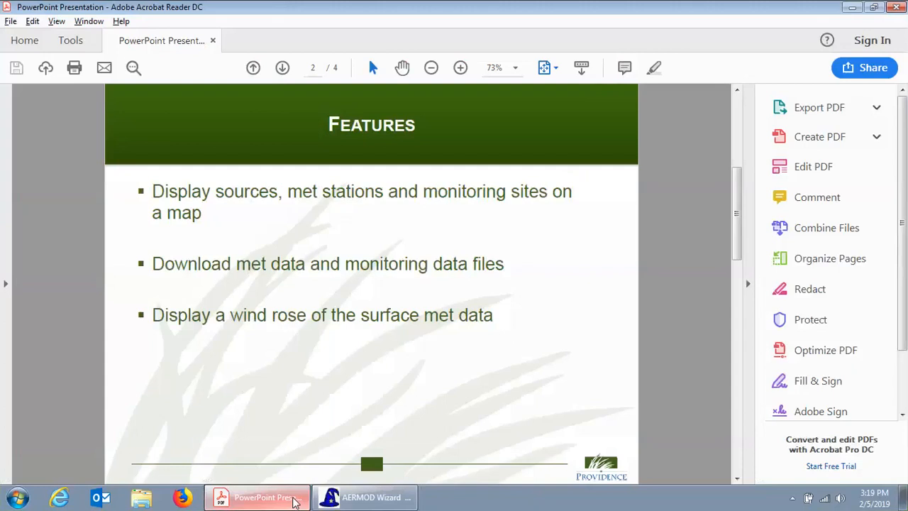
key(Page_Down)
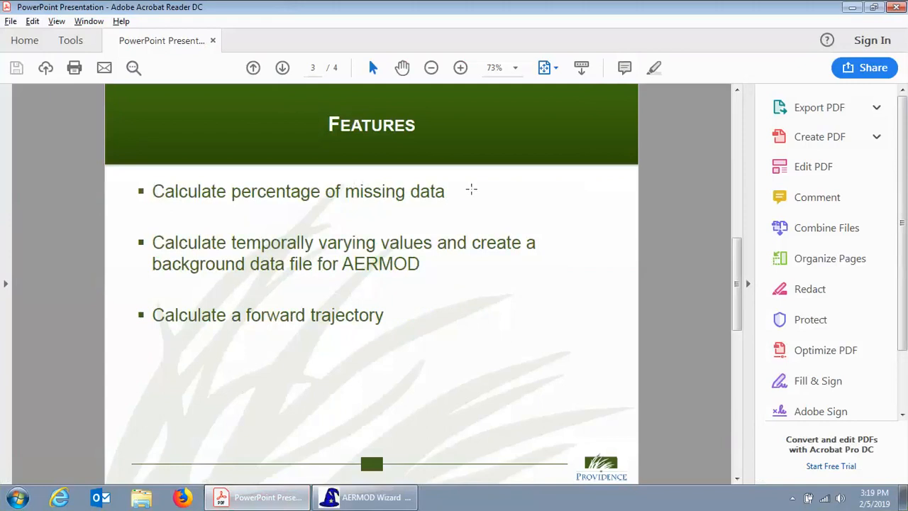
click(351, 498)
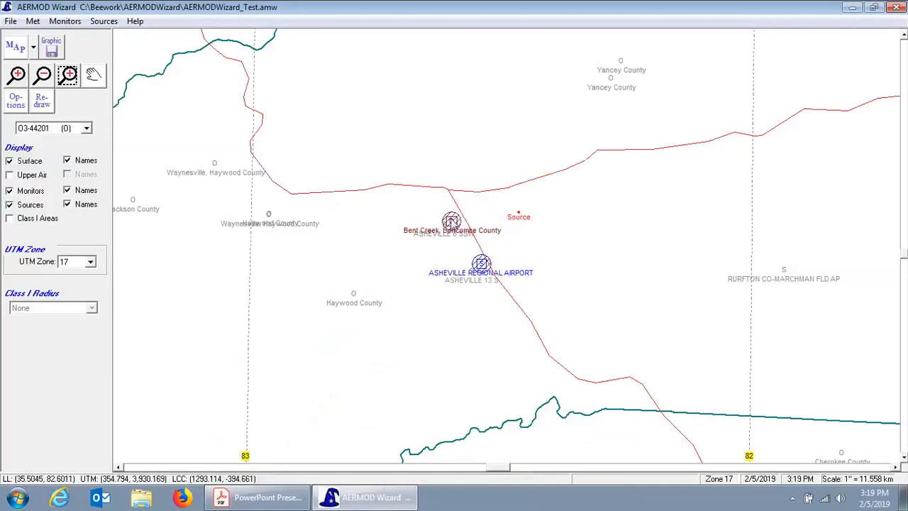
mouse_move(452, 222)
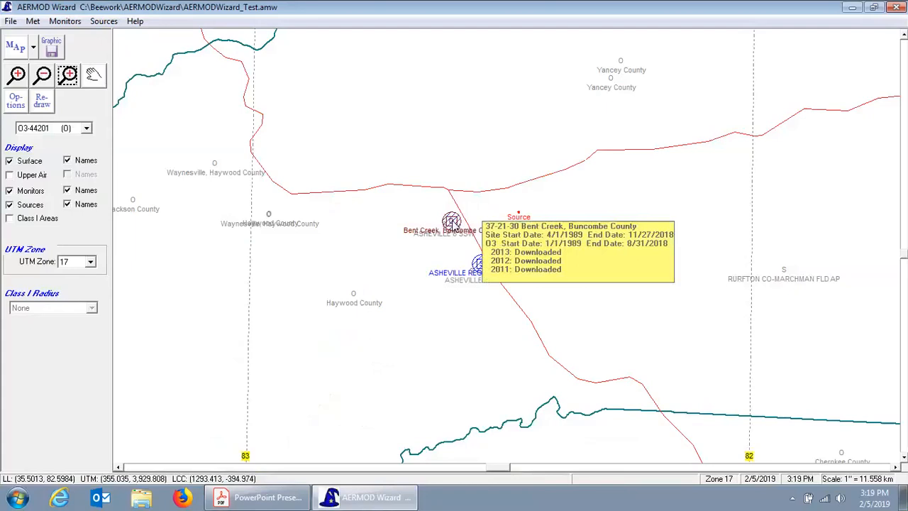
- Open the BG Technical Details document, read through its background data guidance for each pollutant, and close it
click(135, 22)
mouse_move(221, 39)
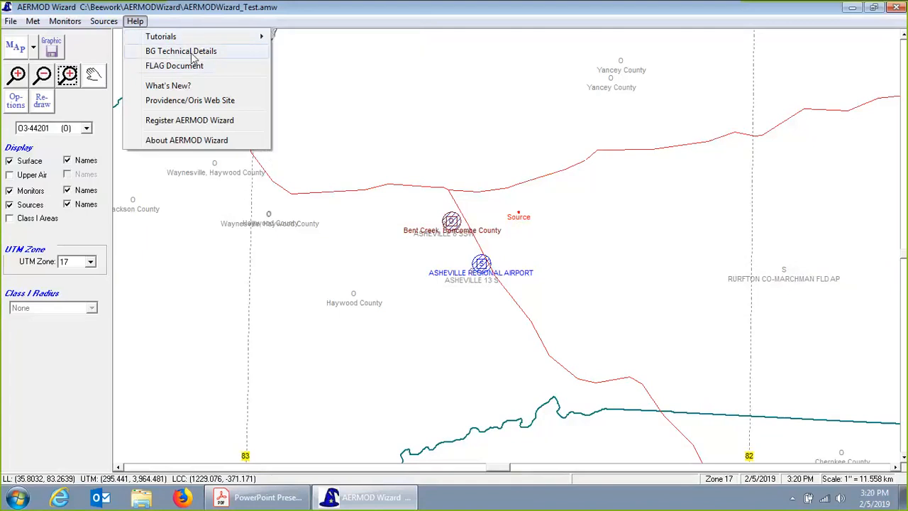
click(219, 52)
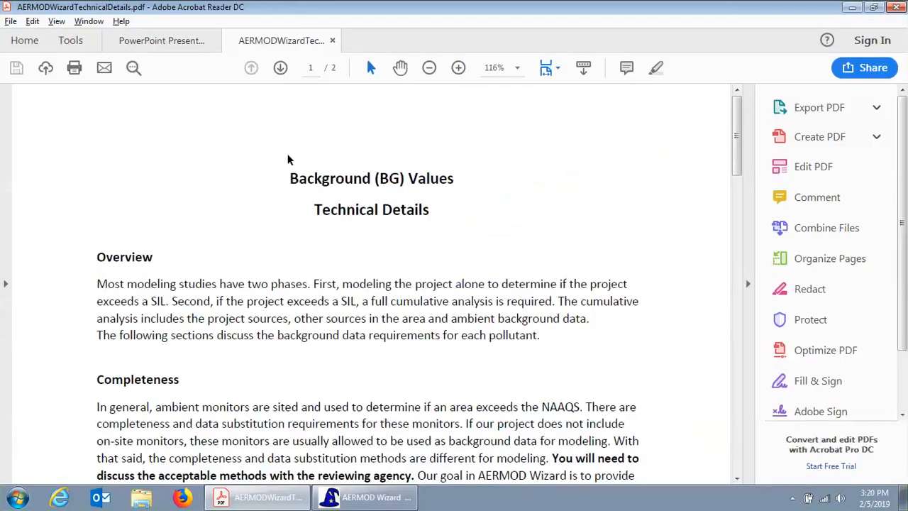
scroll(287, 154, down, 5)
scroll(287, 154, up, 5)
scroll(314, 178, down, 3)
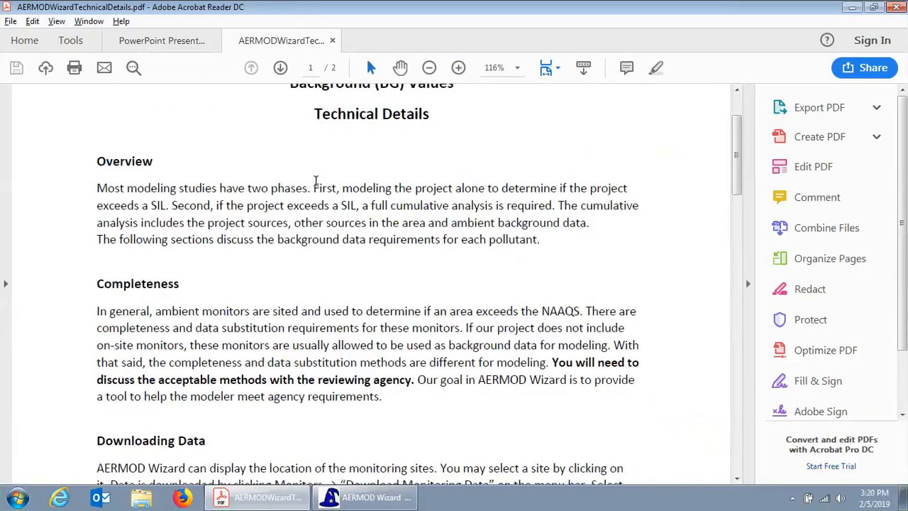
scroll(315, 180, down, 5)
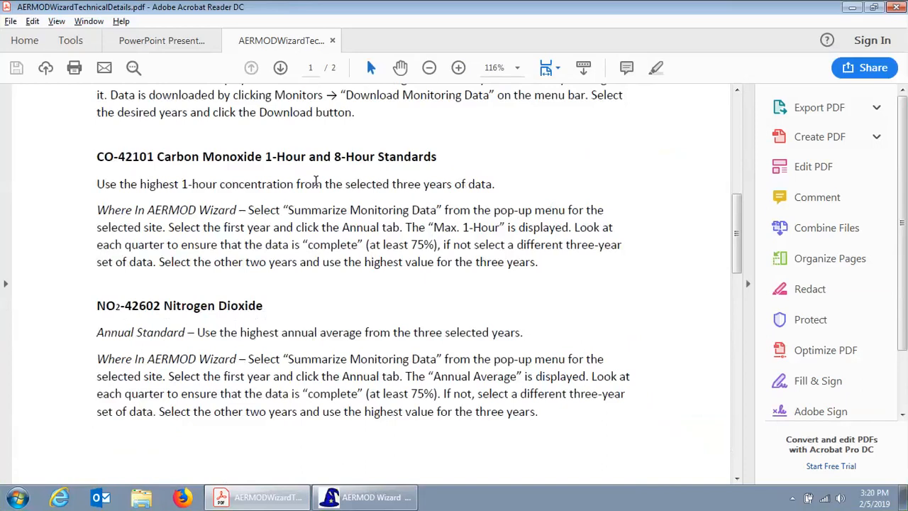
scroll(316, 180, down, 5)
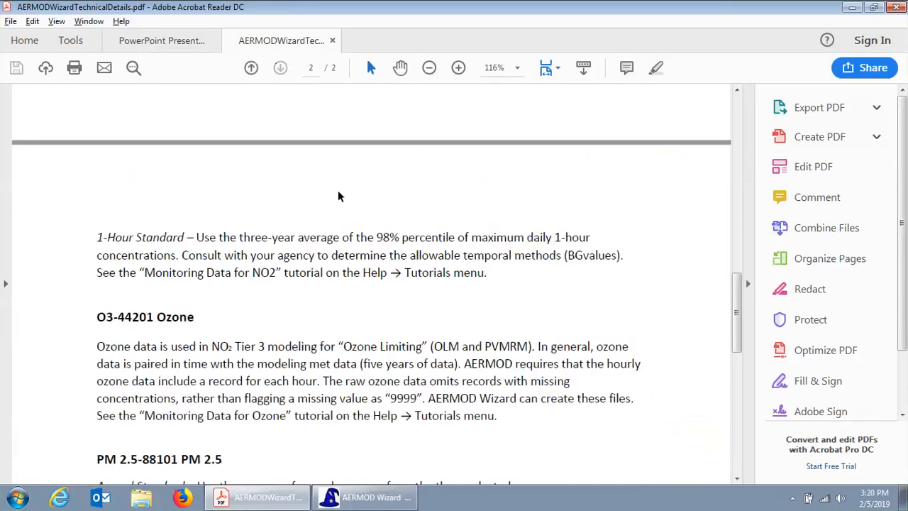
scroll(338, 192, down, 5)
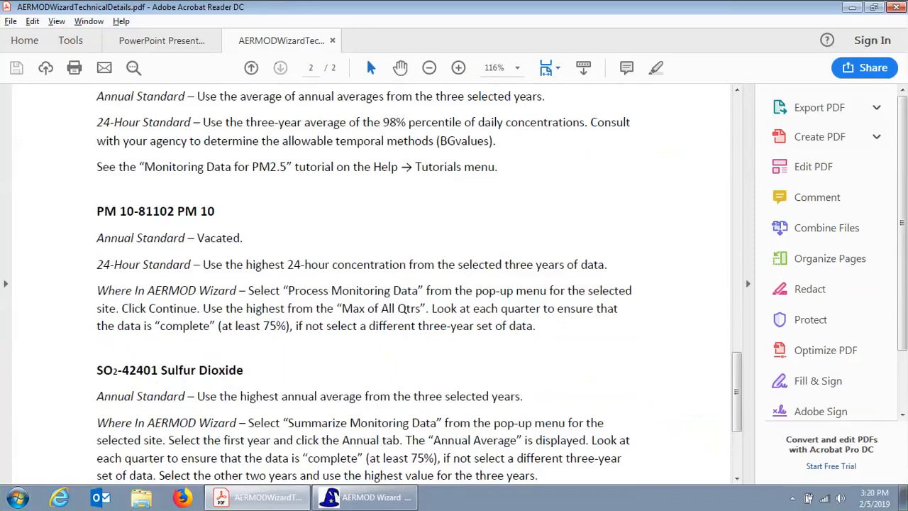
click(333, 40)
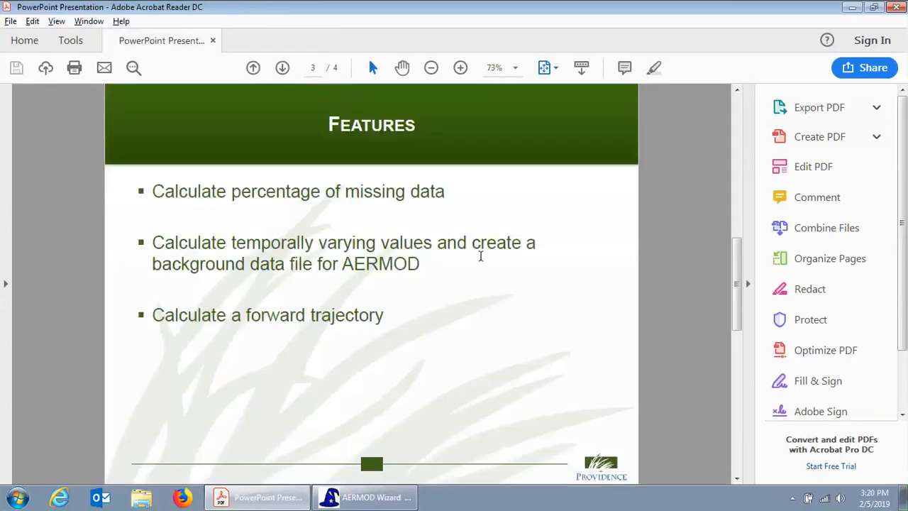
- Check the Bent Creek monitor's downloaded data years on the AERMOD Wizard map, and recheck the Features slide in Adobe Acrobat Reader
click(368, 499)
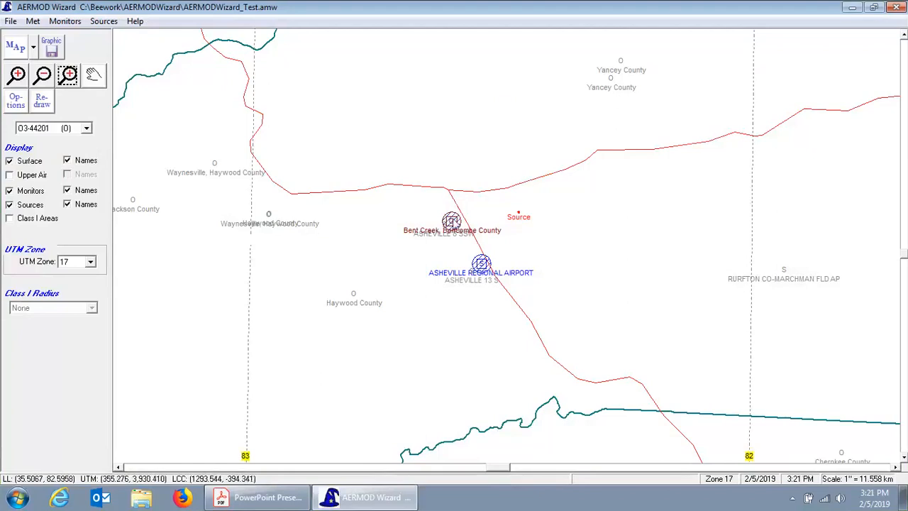
mouse_move(452, 222)
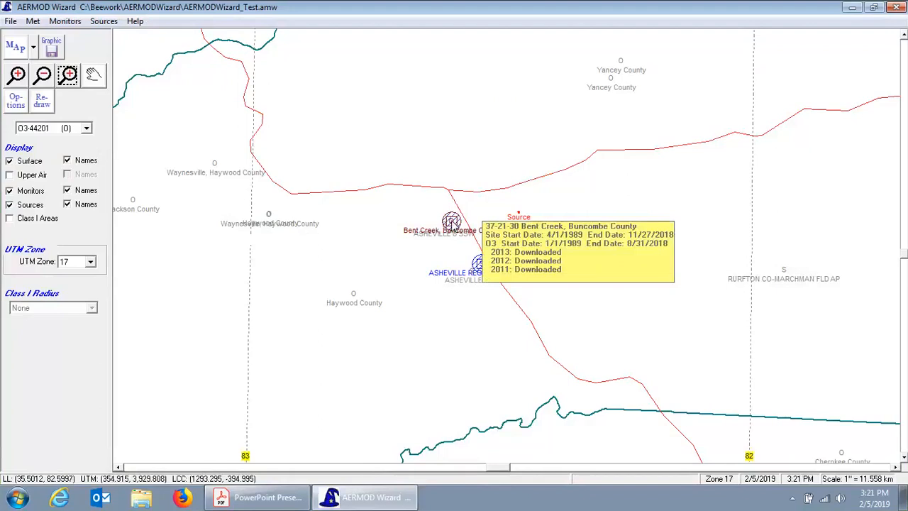
click(348, 497)
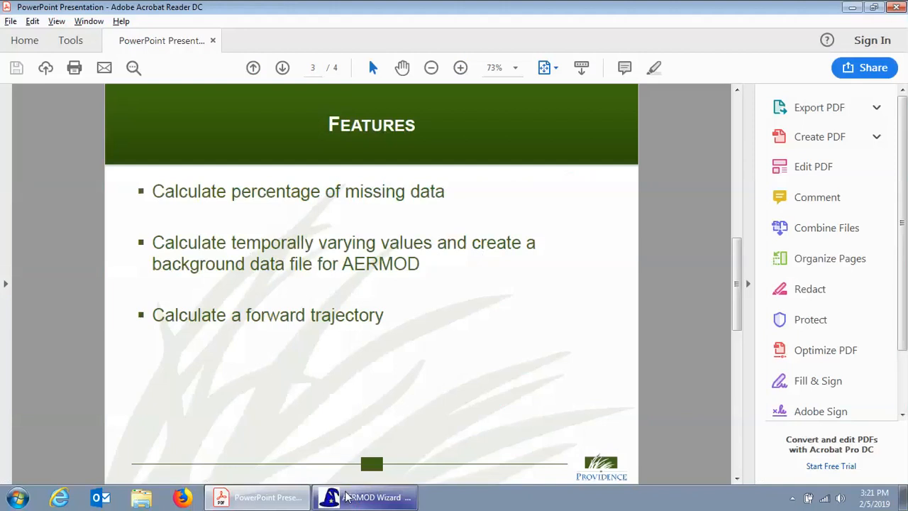
click(259, 497)
click(285, 497)
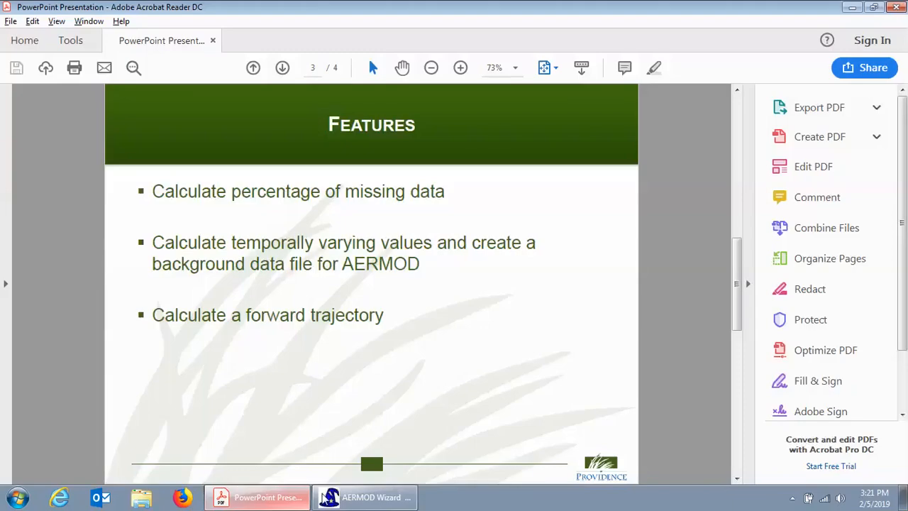
- Switch to AERMOD Wizard, open the monitoring data summary for the Bent Creek, Buncombe monitor, and set its year to 2013
click(367, 498)
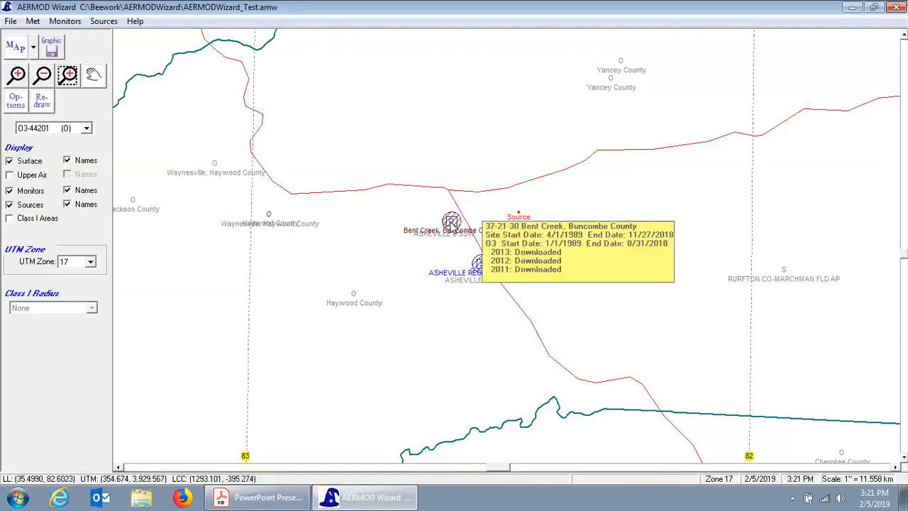
right_click(451, 223)
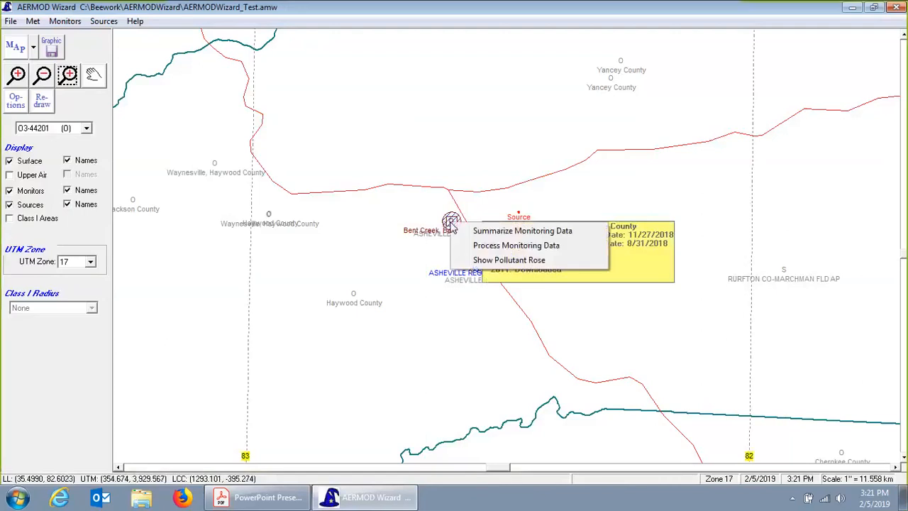
click(575, 231)
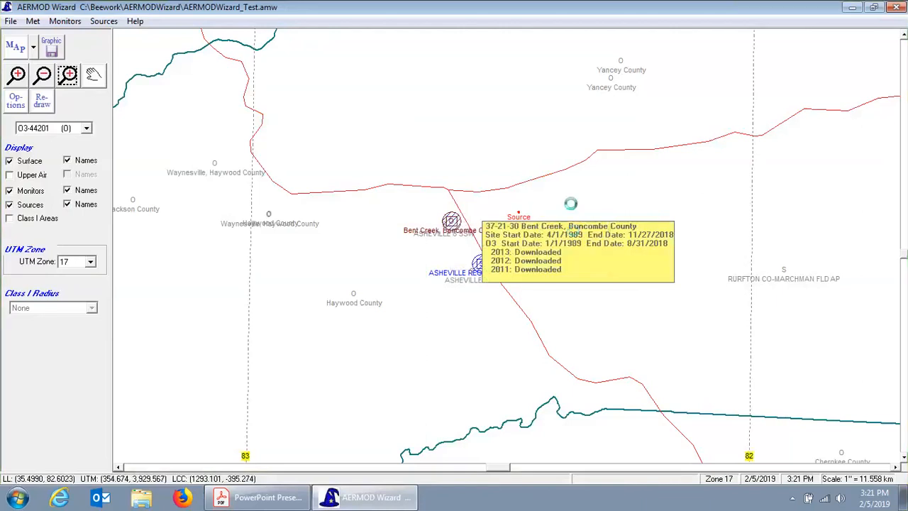
click(624, 19)
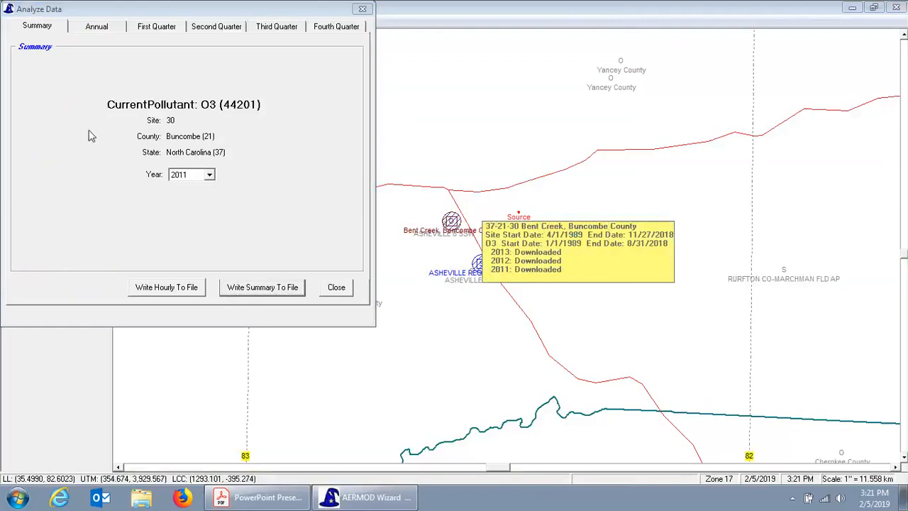
click(99, 7)
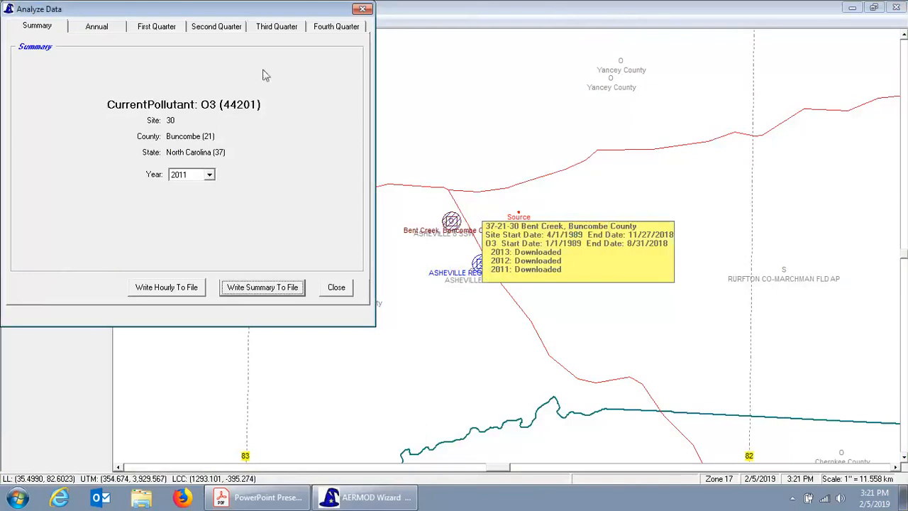
drag(263, 8, 432, 74)
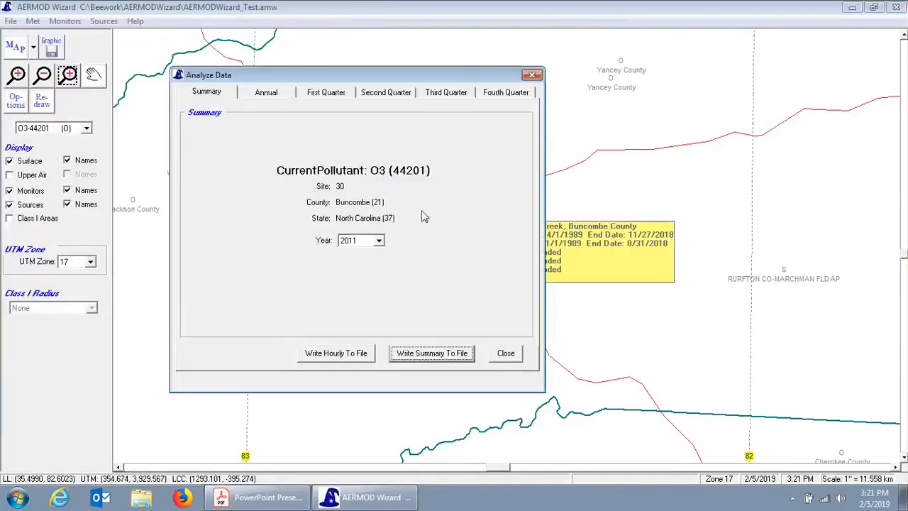
click(378, 241)
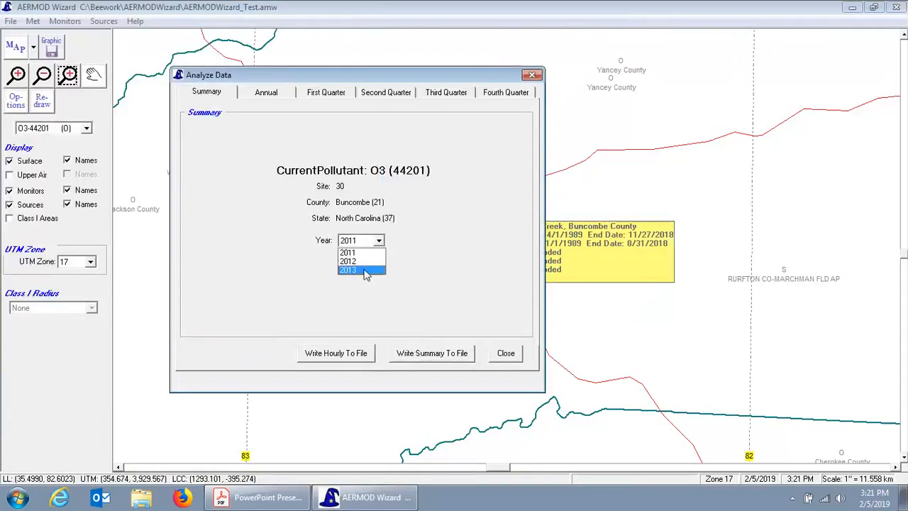
click(365, 271)
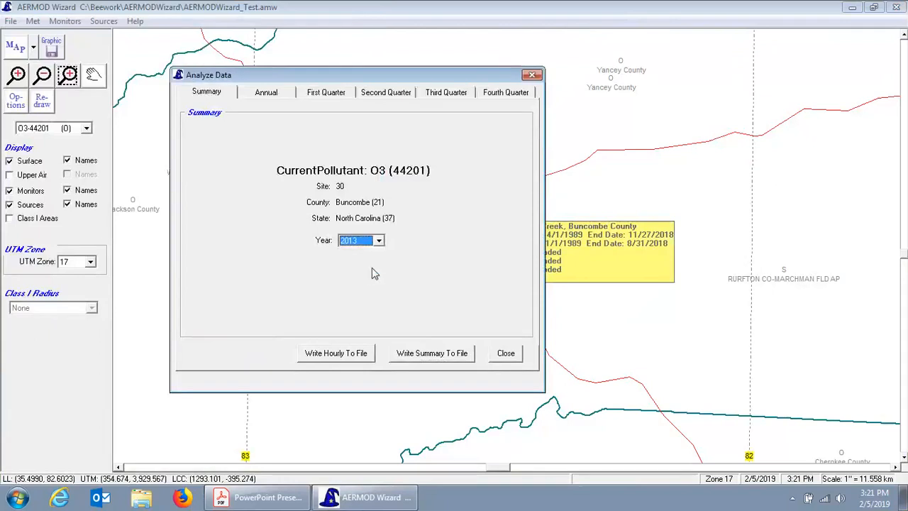
- Examine the annual and all four quarterly 2013 O3 statistics for missing data, and close the analysis window
click(277, 101)
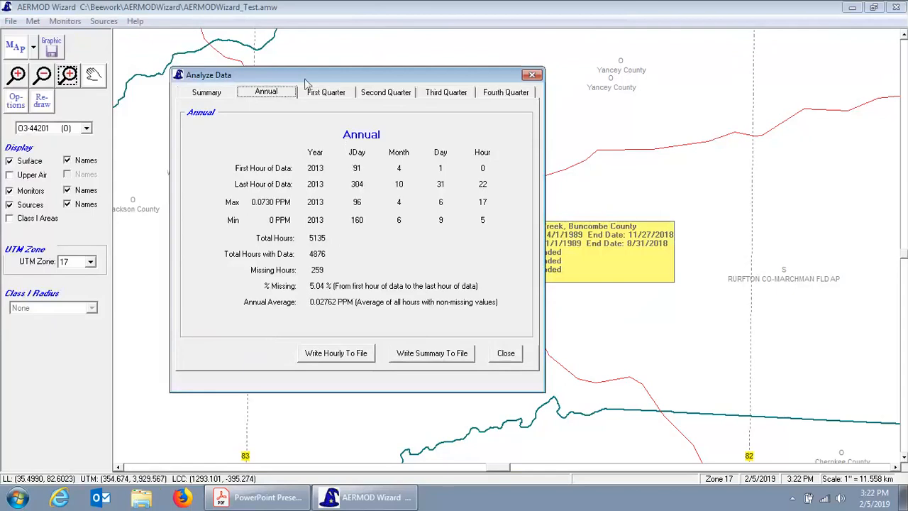
click(339, 99)
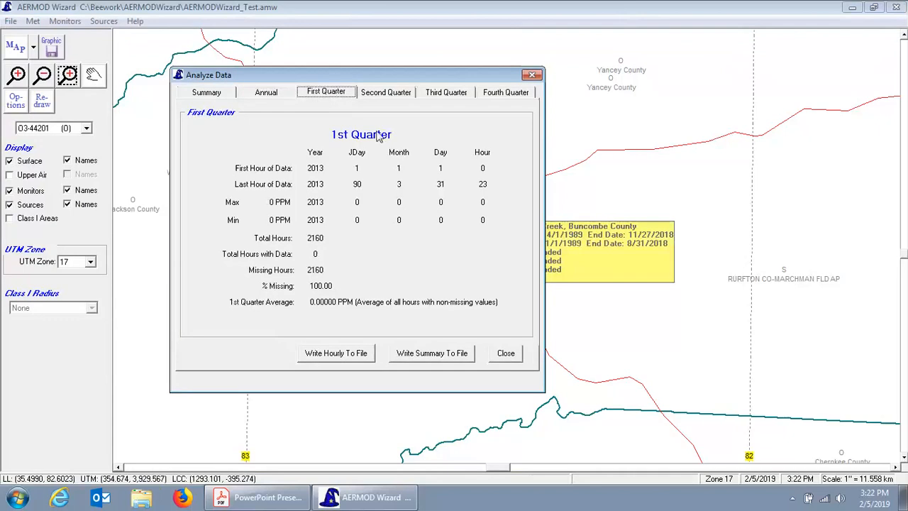
click(395, 96)
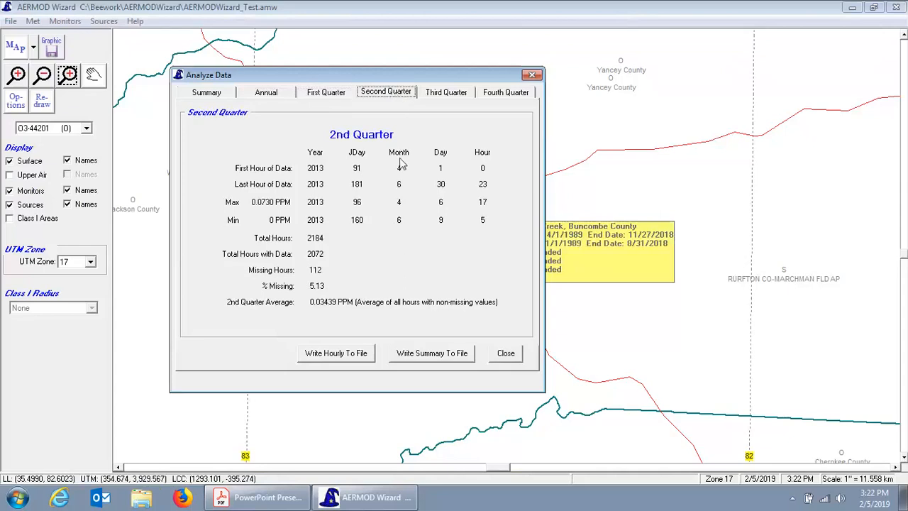
click(438, 94)
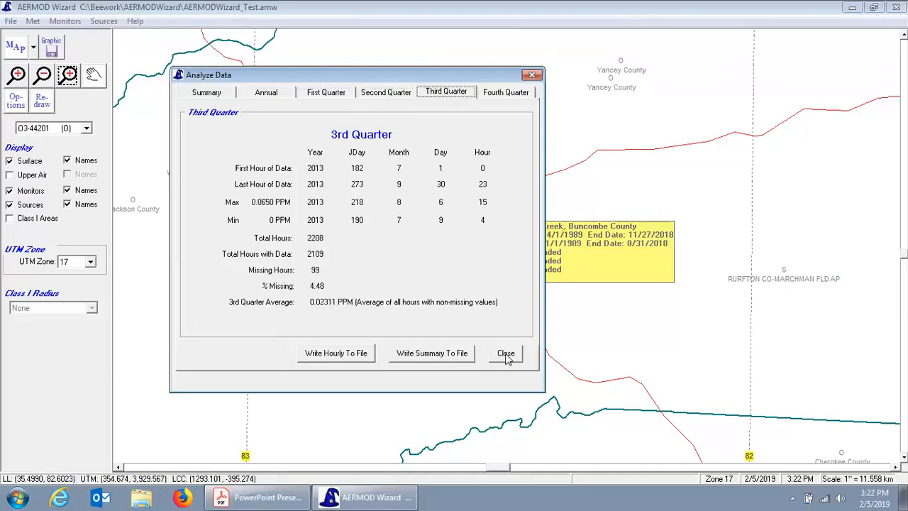
click(487, 98)
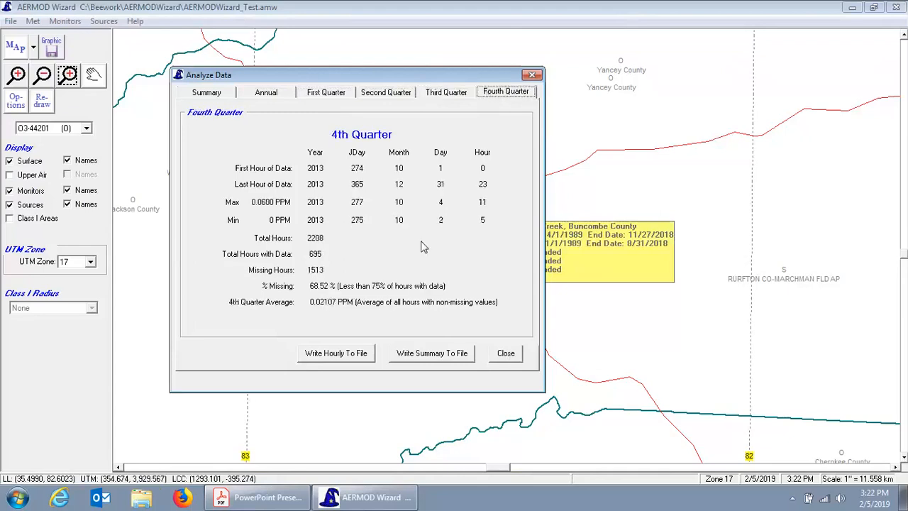
click(505, 353)
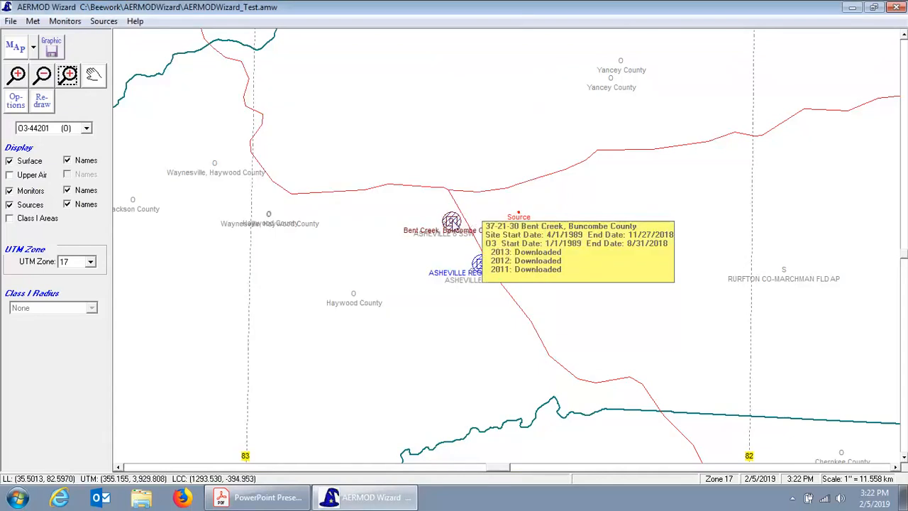
- Open the Bent Creek monitor's data summary and examine the 2011 annual and quarterly O3 statistics for missing hours
right_click(451, 222)
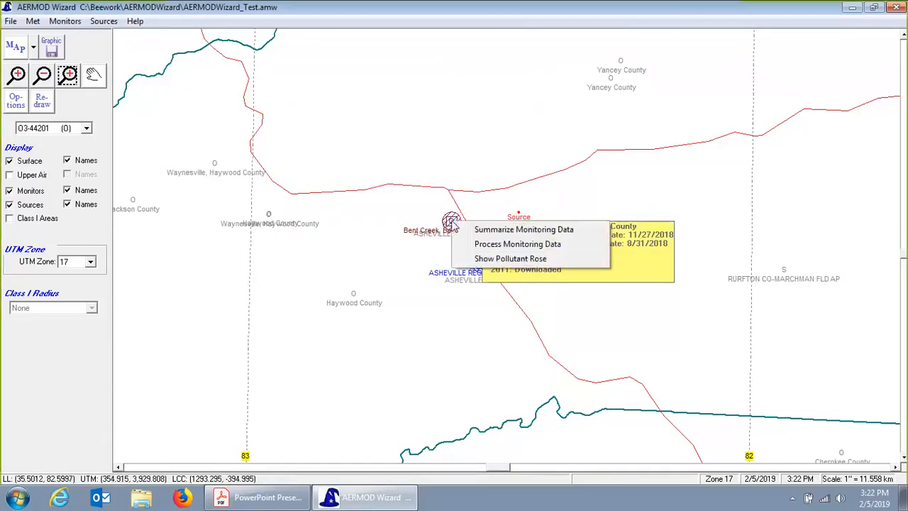
click(507, 230)
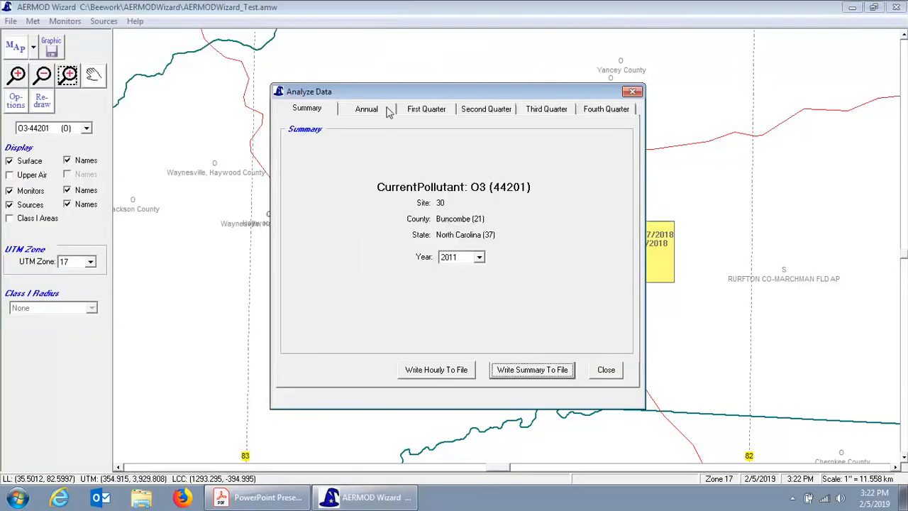
click(376, 109)
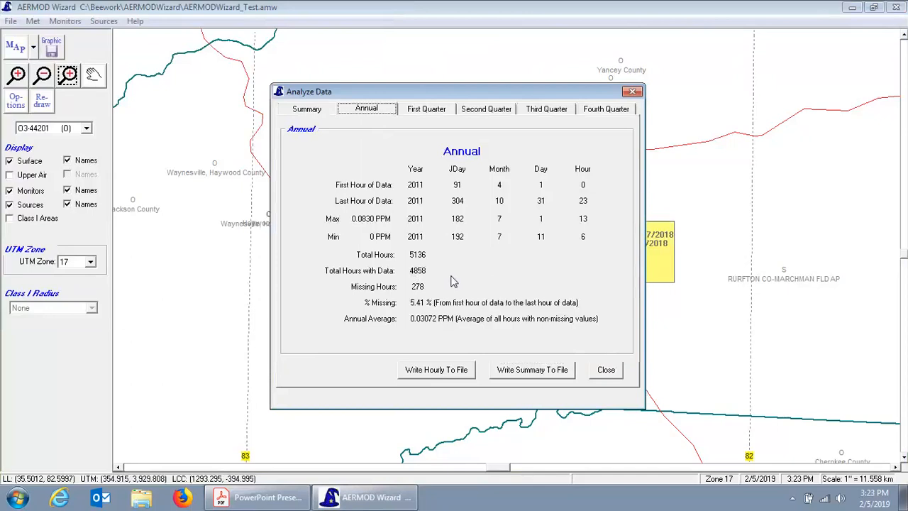
click(427, 116)
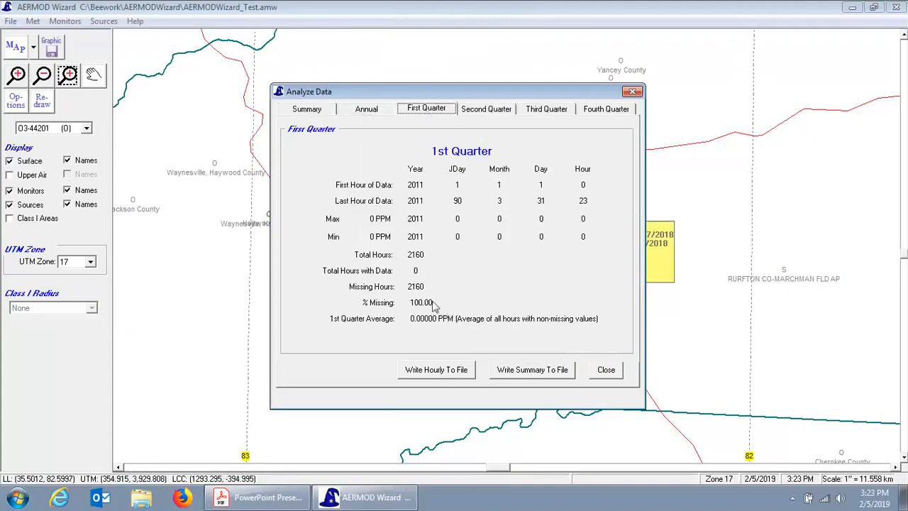
click(588, 110)
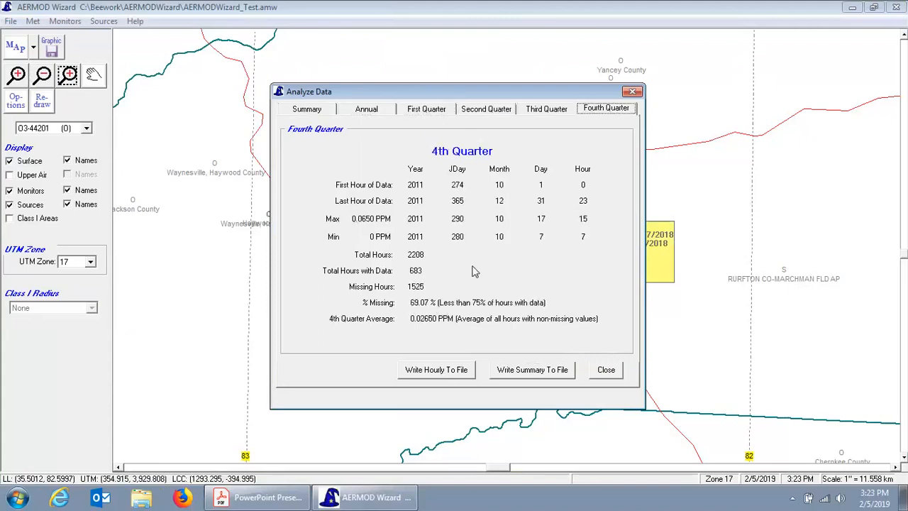
click(514, 108)
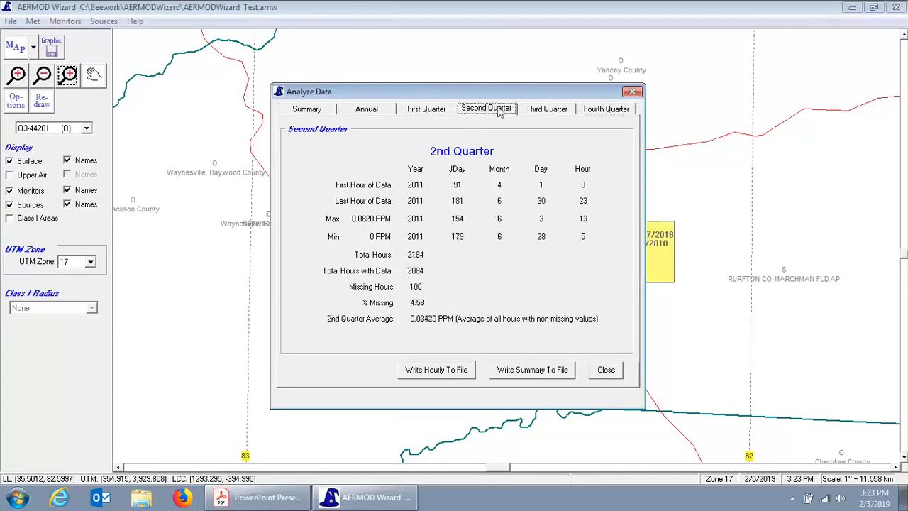
click(539, 112)
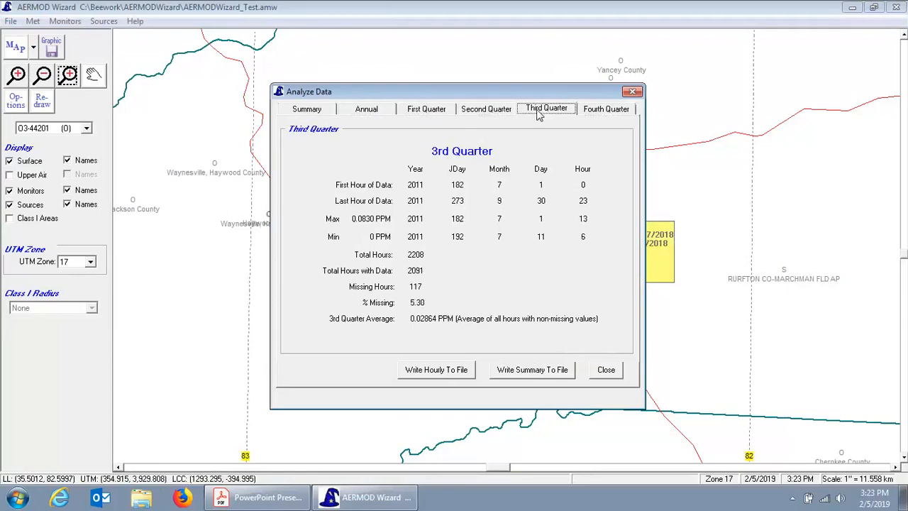
click(588, 112)
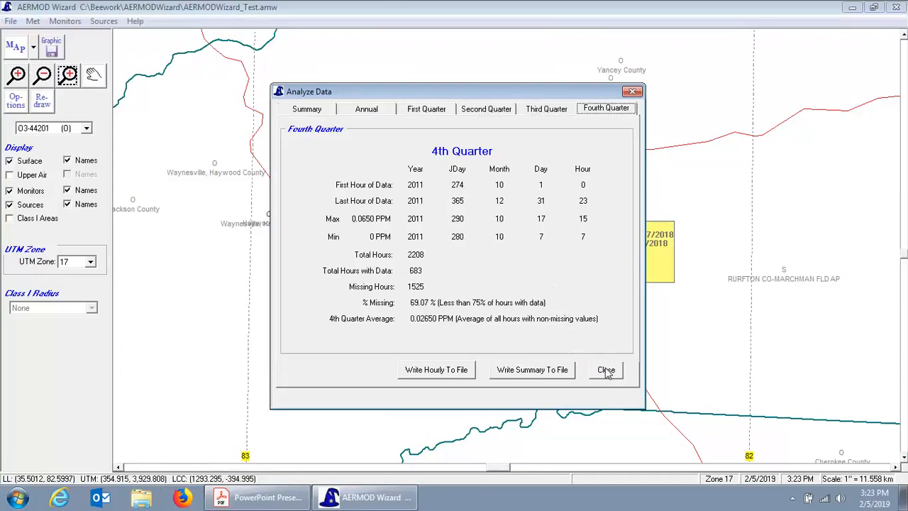
- Recheck the annual and first-quarter 2011 O3 statistics, and close the analysis window
click(381, 114)
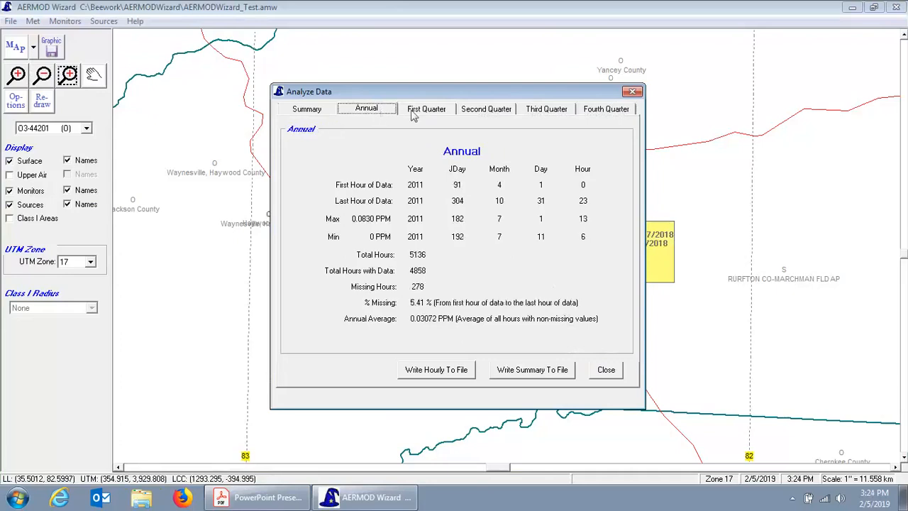
click(415, 113)
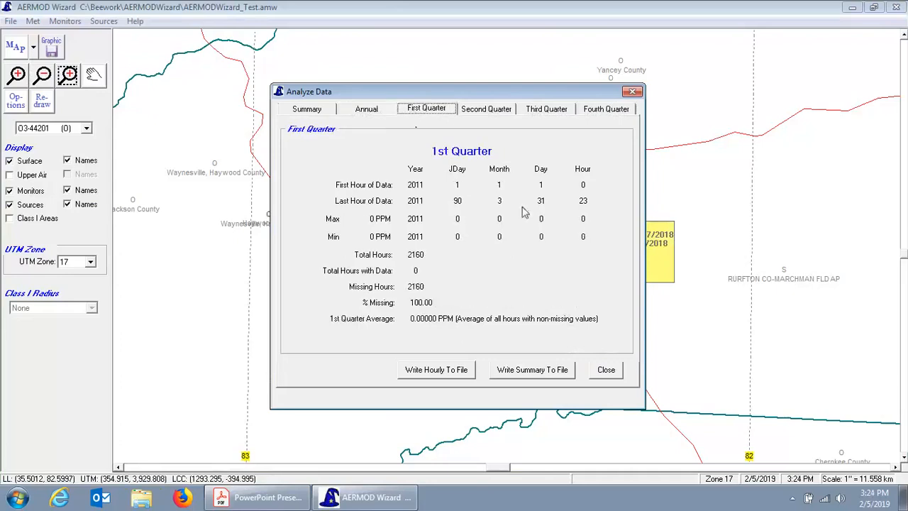
click(611, 374)
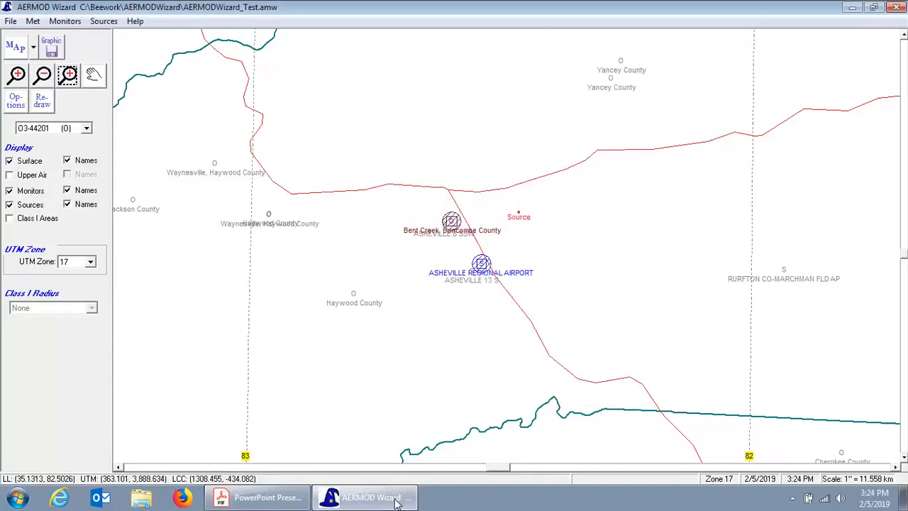
- Review the Features slide in Adobe Acrobat Reader, and return to AERMOD Wizard
click(302, 500)
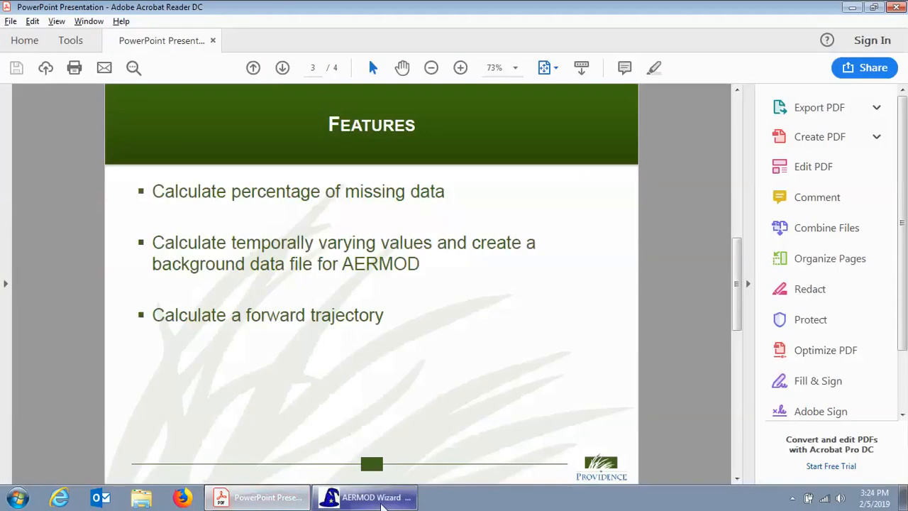
mouse_move(382, 505)
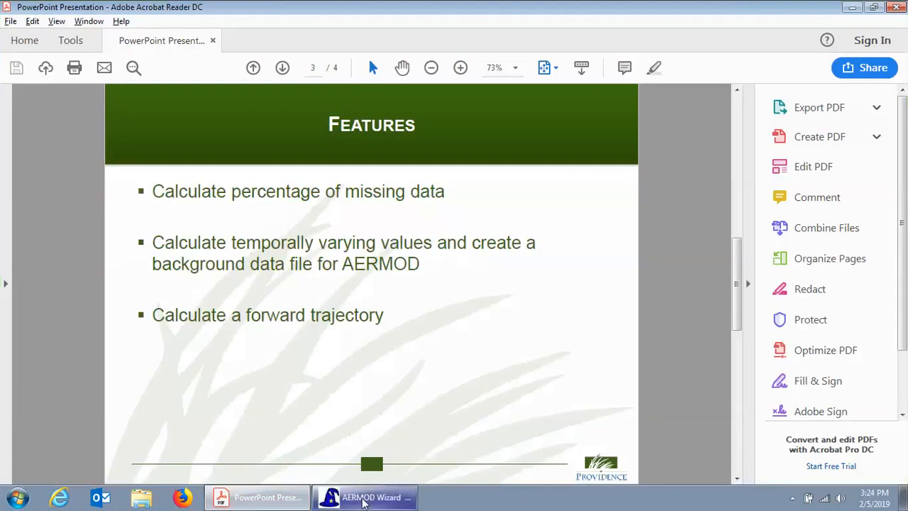
click(365, 499)
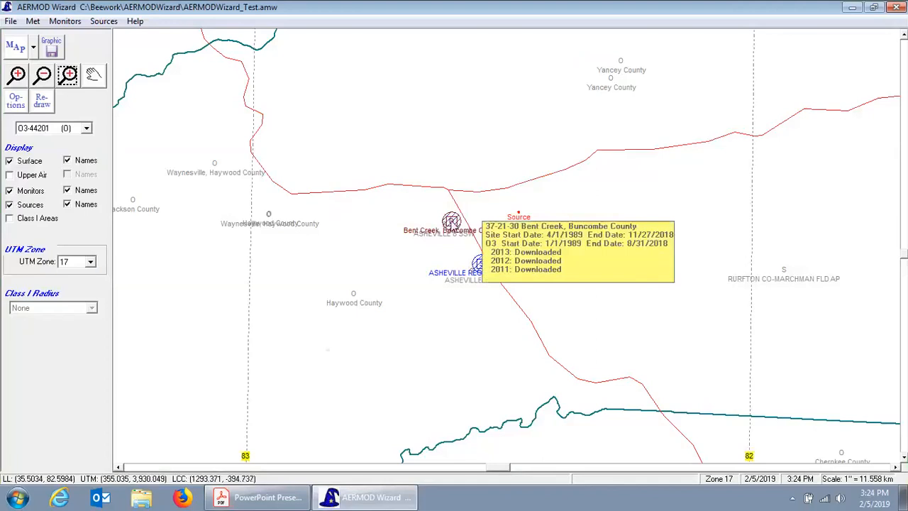
- Open Process Monitoring Data for the Bent Creek O3 monitor, review its hourly fill values by month, and close it
right_click(451, 226)
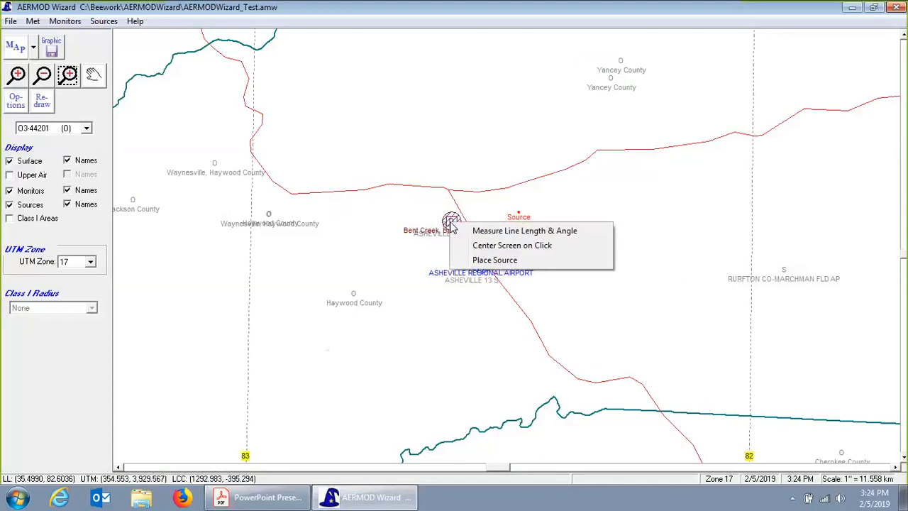
click(478, 195)
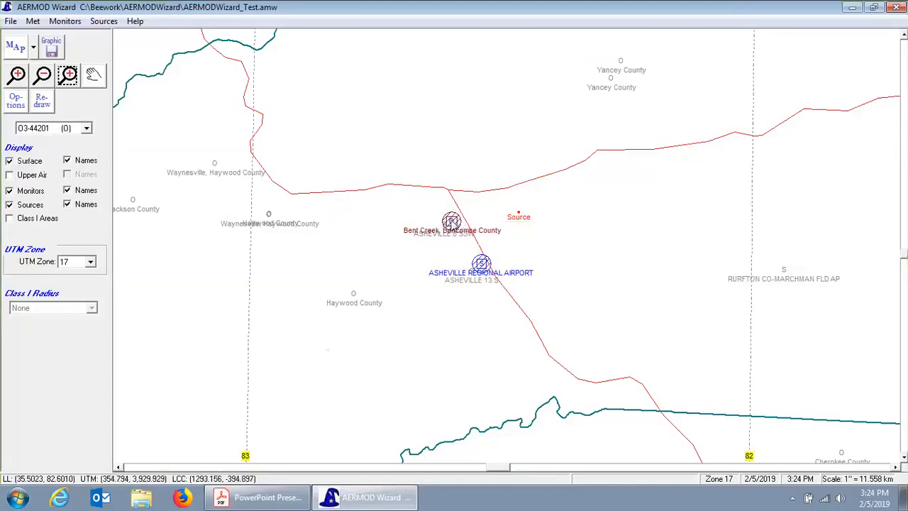
right_click(452, 222)
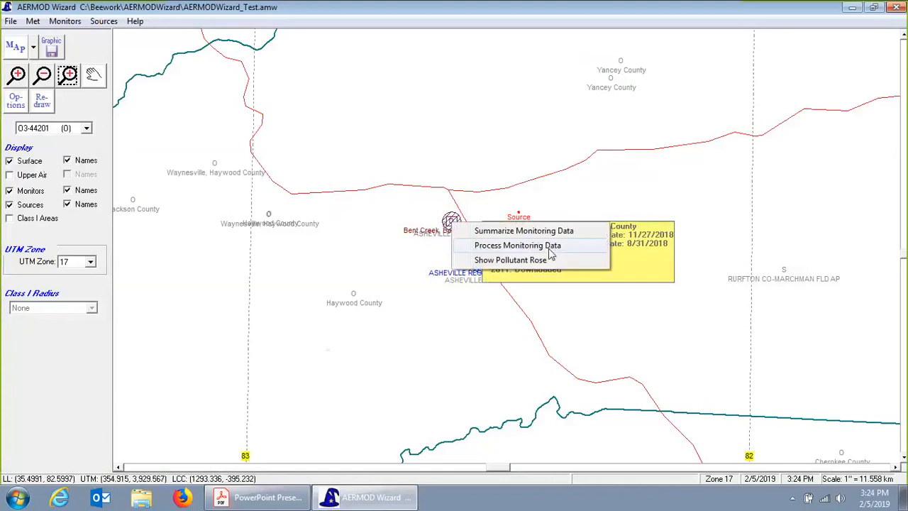
click(571, 246)
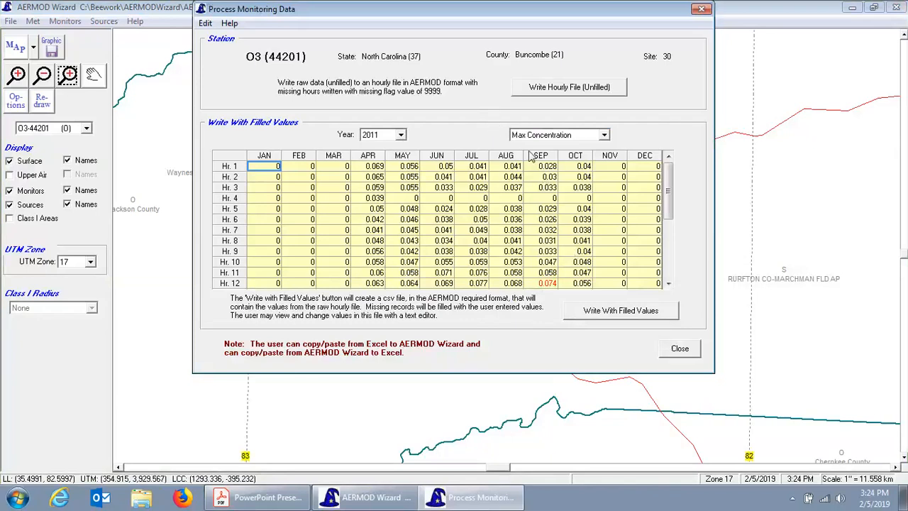
click(680, 350)
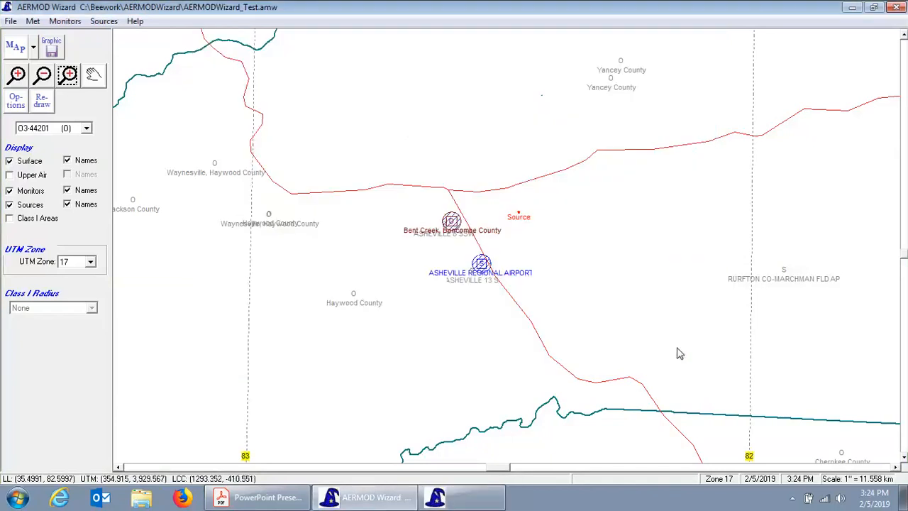
- Check which monitors near the source measure CO, SO2 and PM10 by displaying each pollutant on the map
click(87, 128)
click(43, 148)
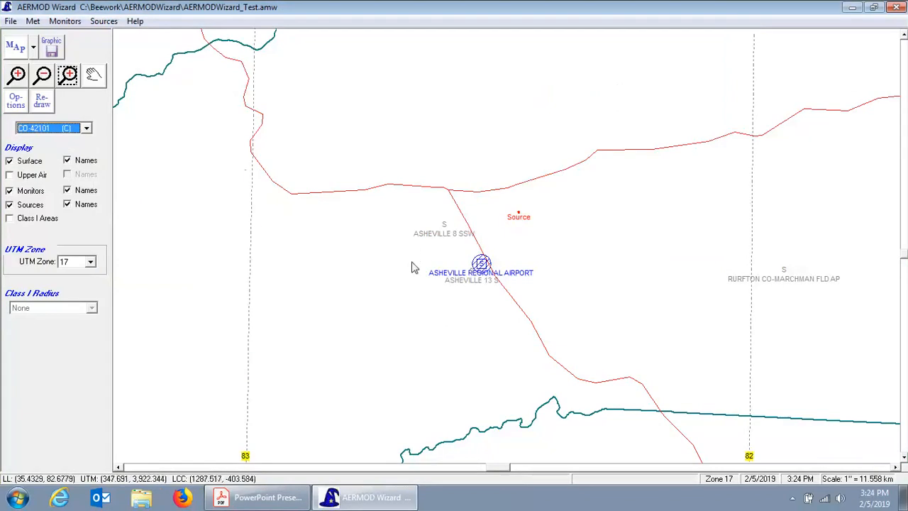
click(86, 128)
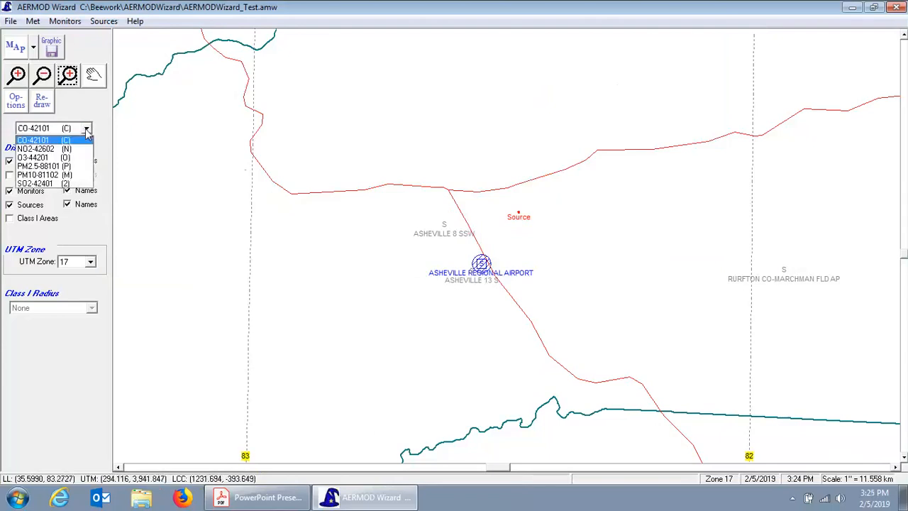
click(39, 183)
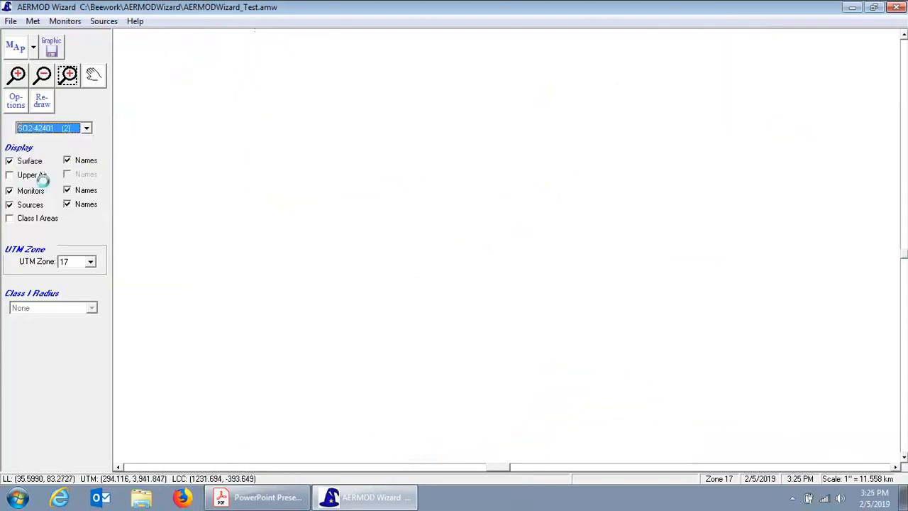
click(85, 129)
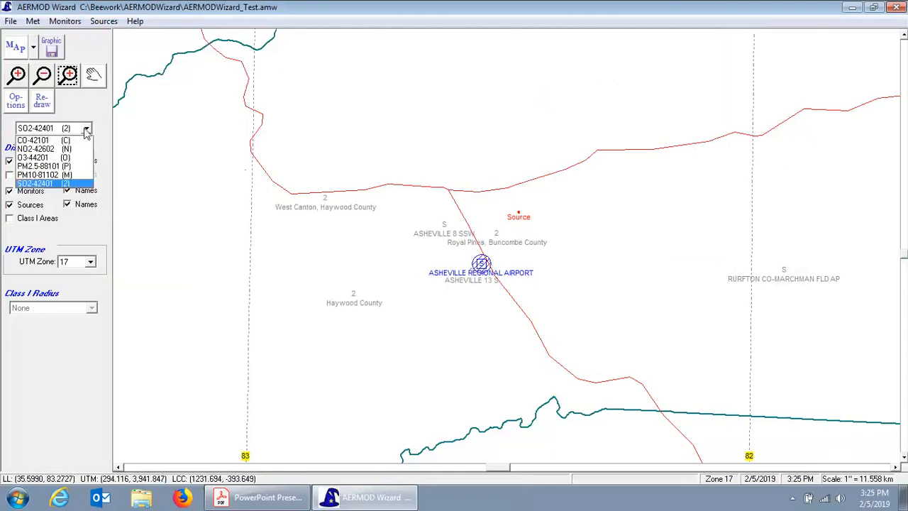
click(49, 174)
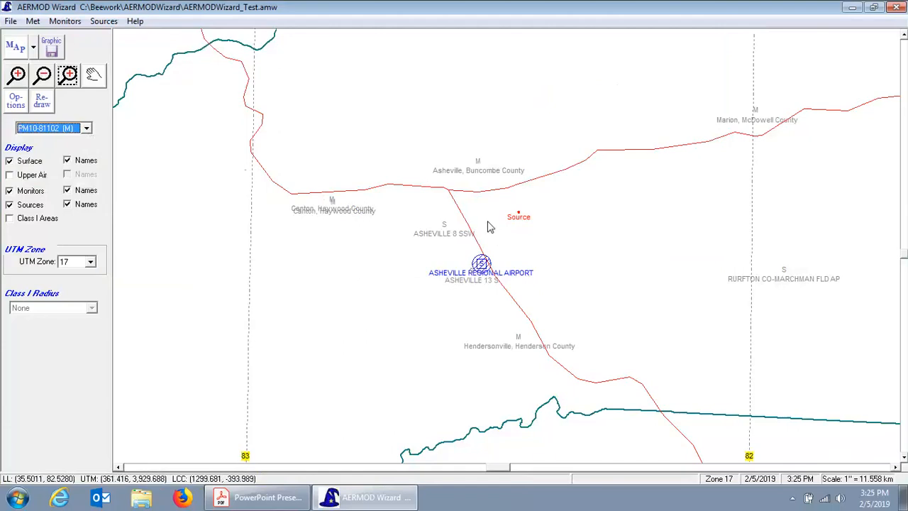
- Display the NO2-42602 monitors and frame the map on the area between Asheville and the Greenville County monitor
click(86, 129)
click(76, 150)
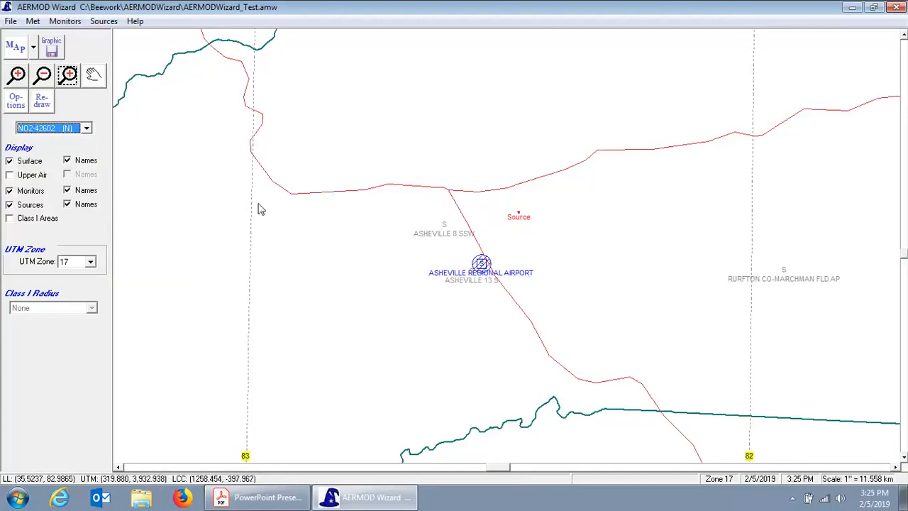
click(50, 81)
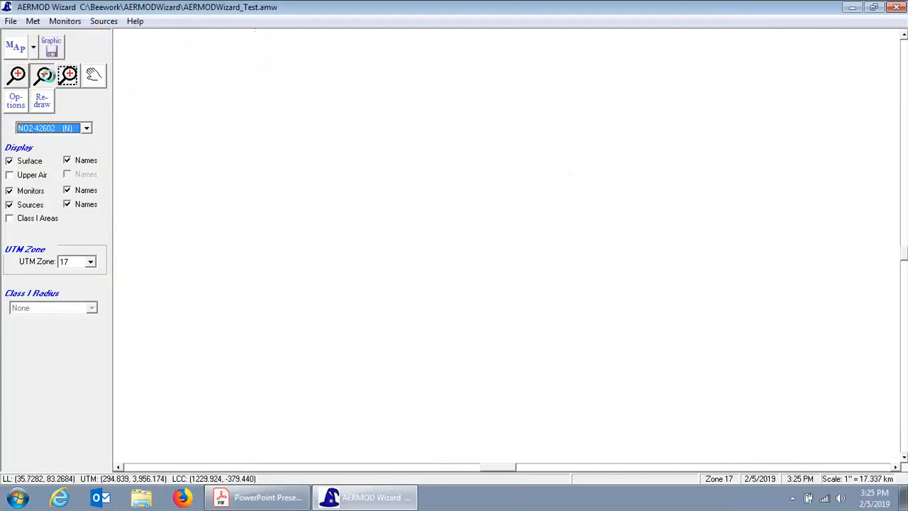
click(50, 80)
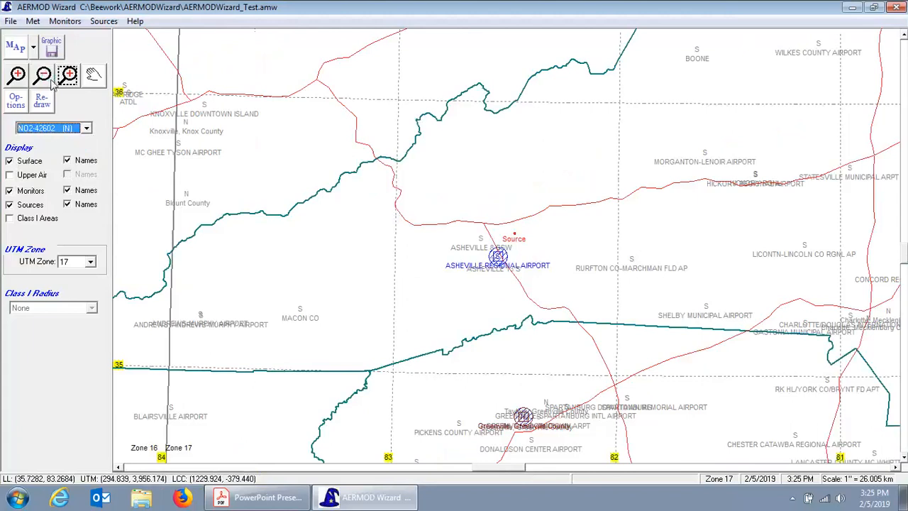
click(66, 75)
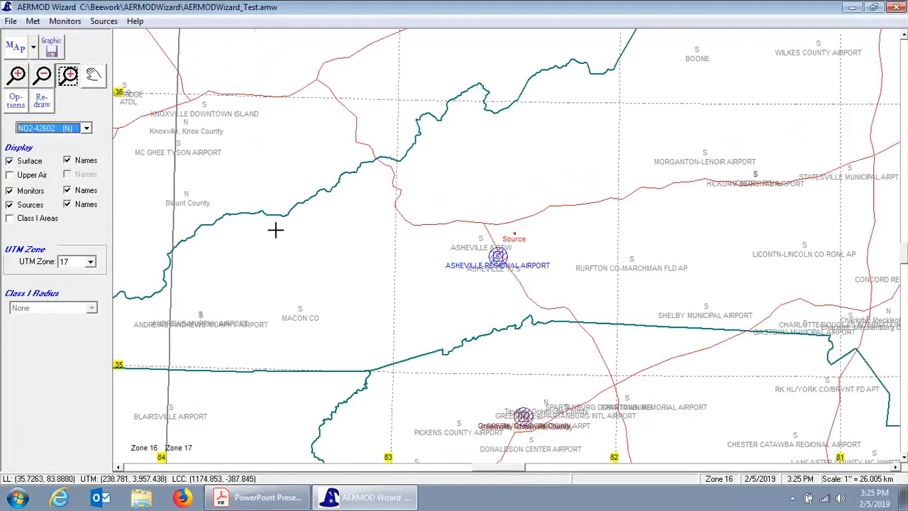
drag(423, 232, 600, 452)
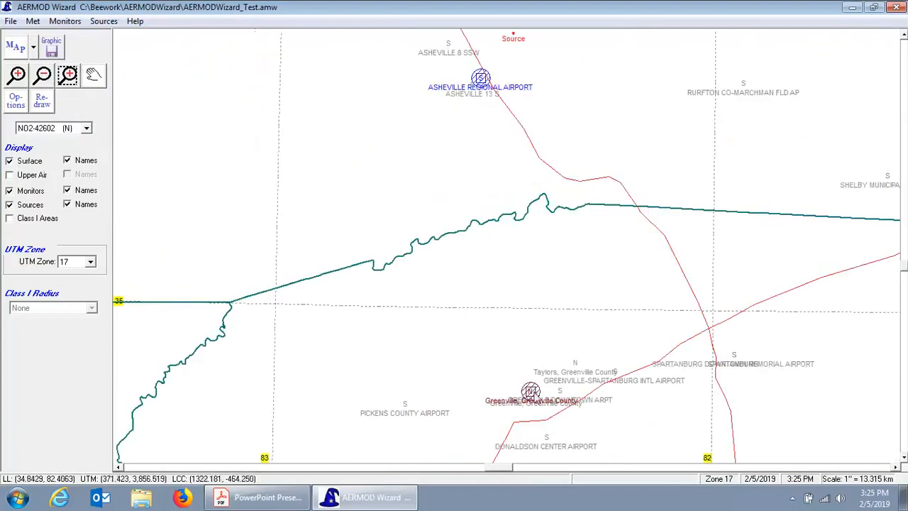
- Process the Greenville monitor's NO2 data for 2011, 2012 and 2013, review quarterly completeness, and open the background value calculation
right_click(532, 391)
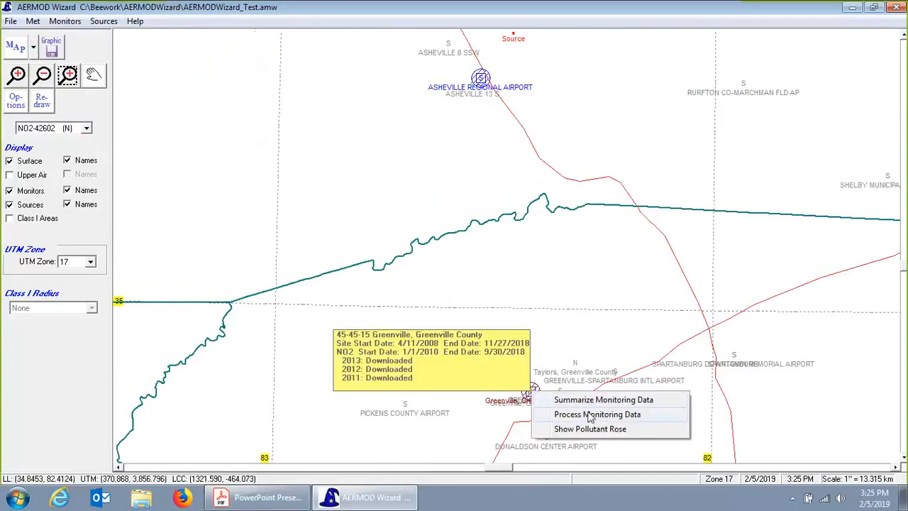
click(546, 360)
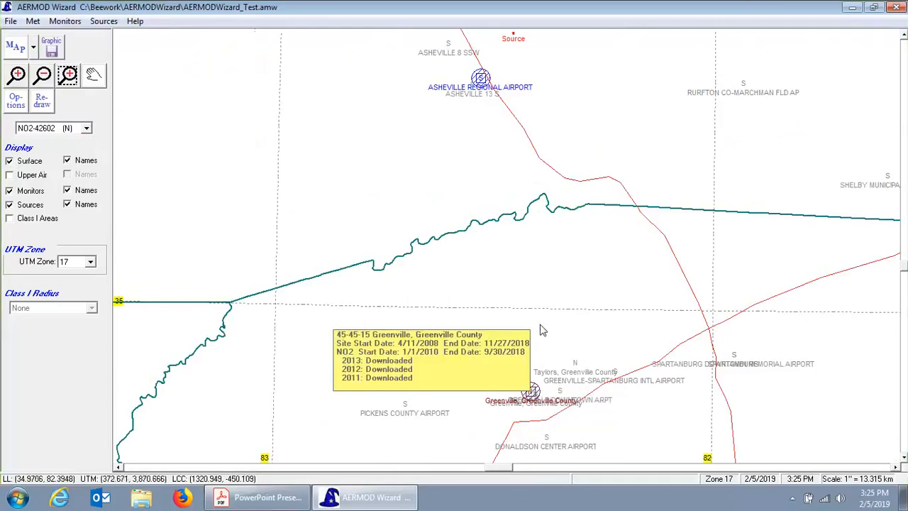
right_click(531, 391)
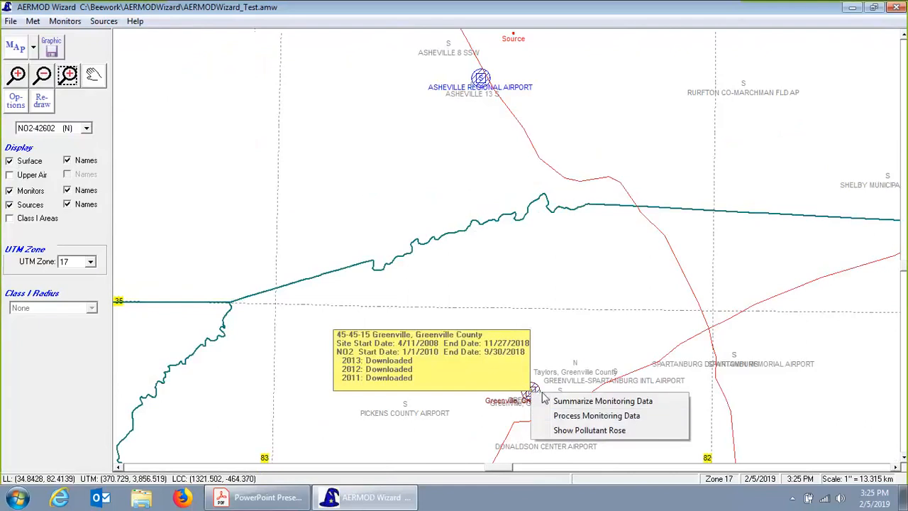
click(649, 418)
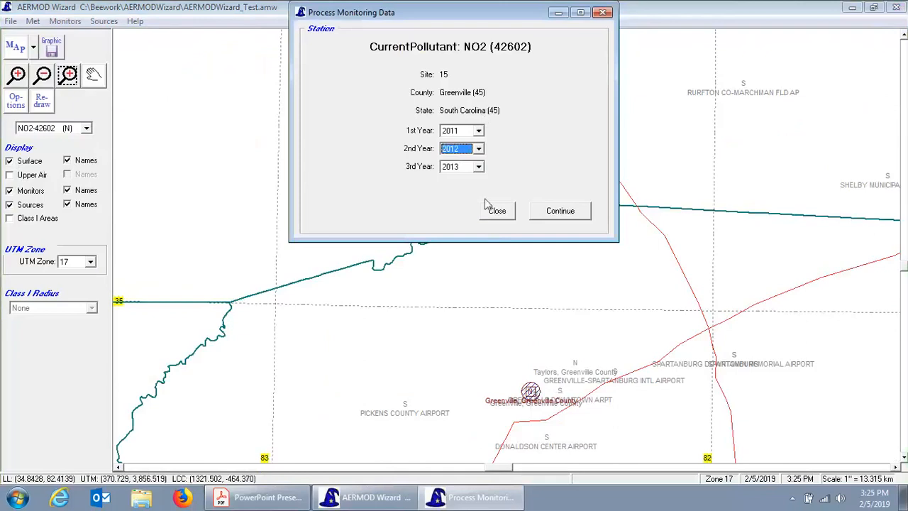
click(571, 211)
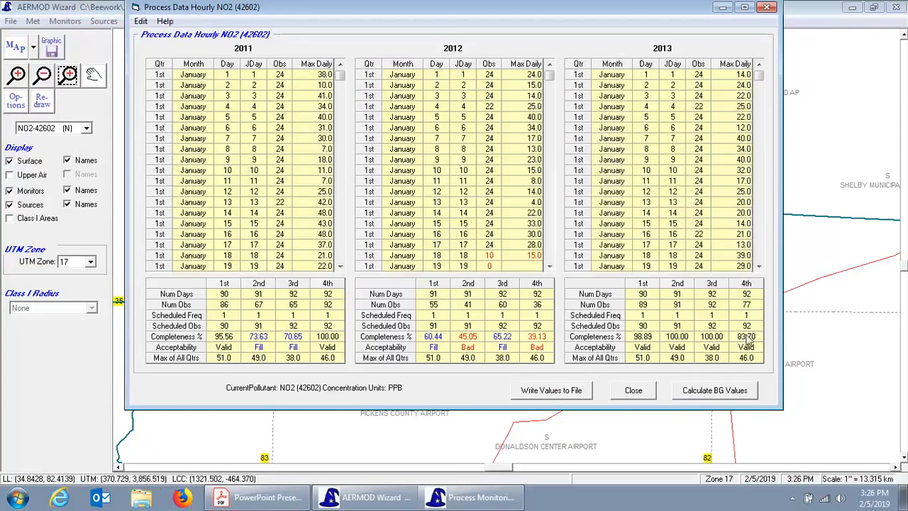
click(746, 392)
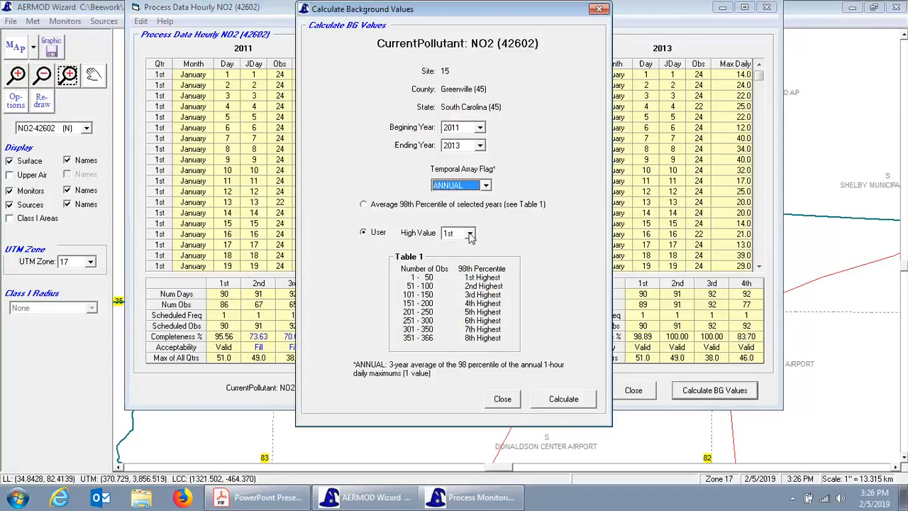
- Calculate the Greenville monitor's 2011–2013 NO2 background values with the temporal array flag MONTH and the user-defined 1st high value
click(486, 185)
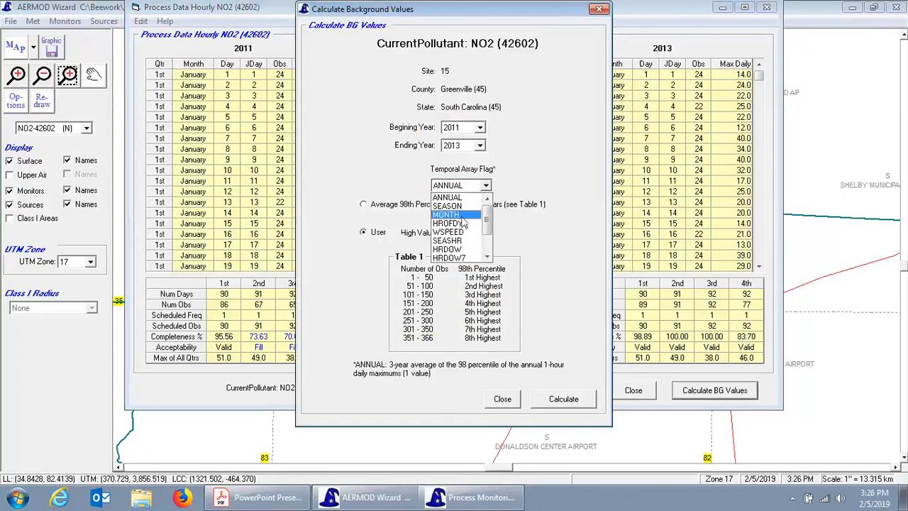
click(461, 214)
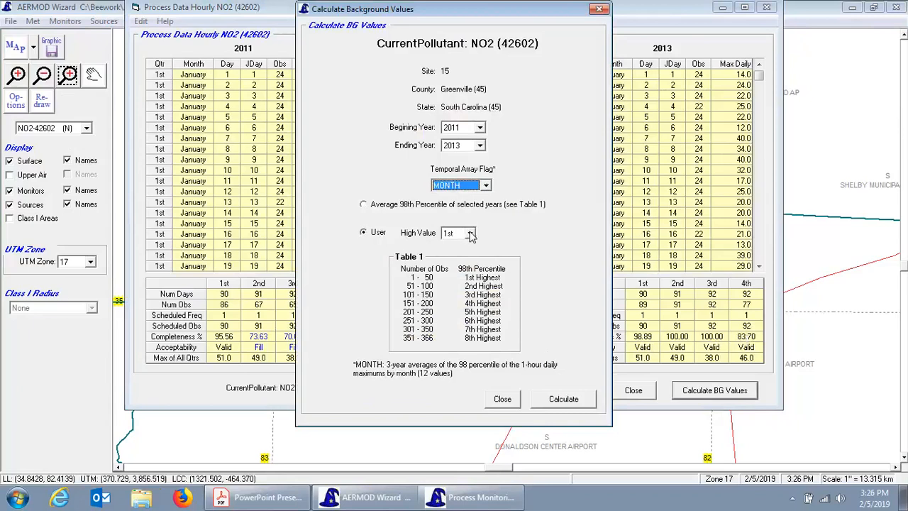
click(584, 402)
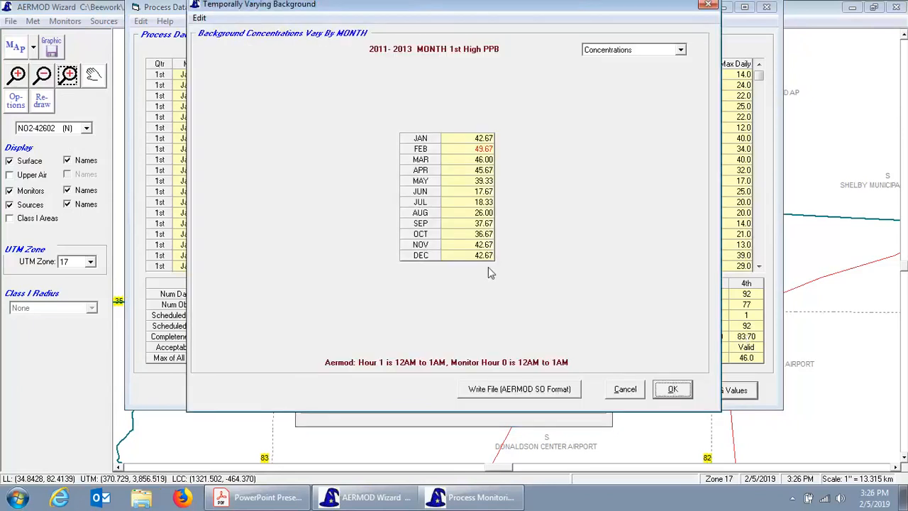
- Review the monthly NO2 background concentrations from January to December
click(461, 140)
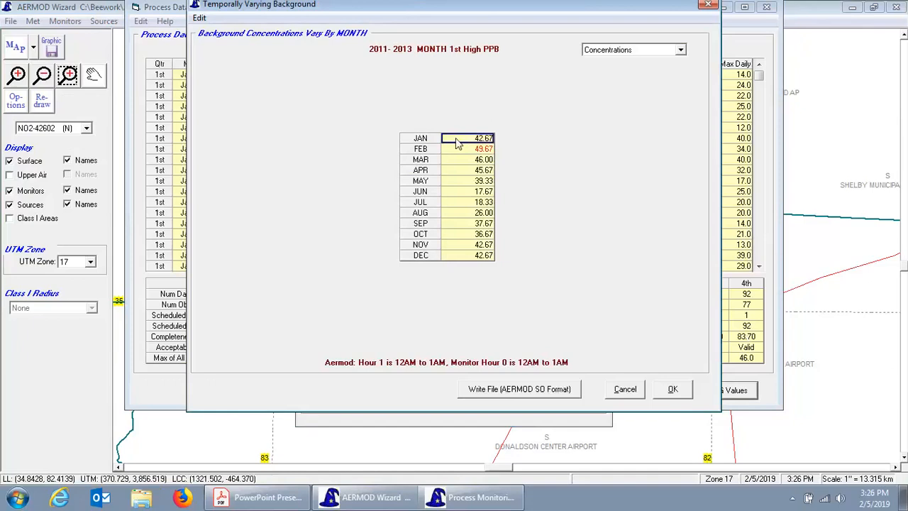
drag(458, 144, 475, 266)
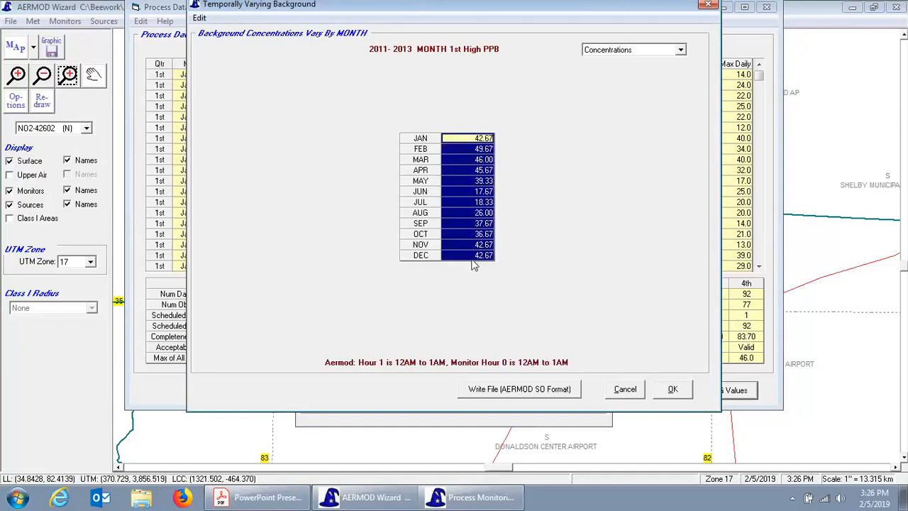
click(454, 193)
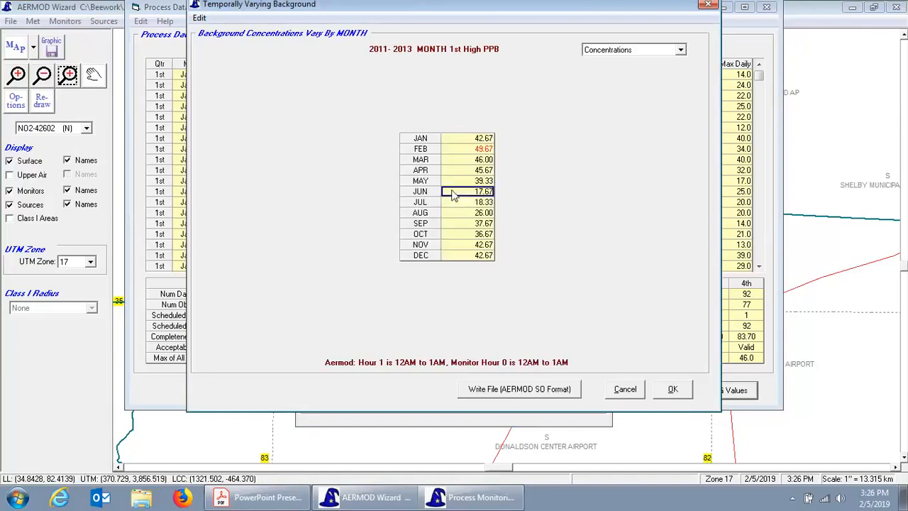
click(454, 137)
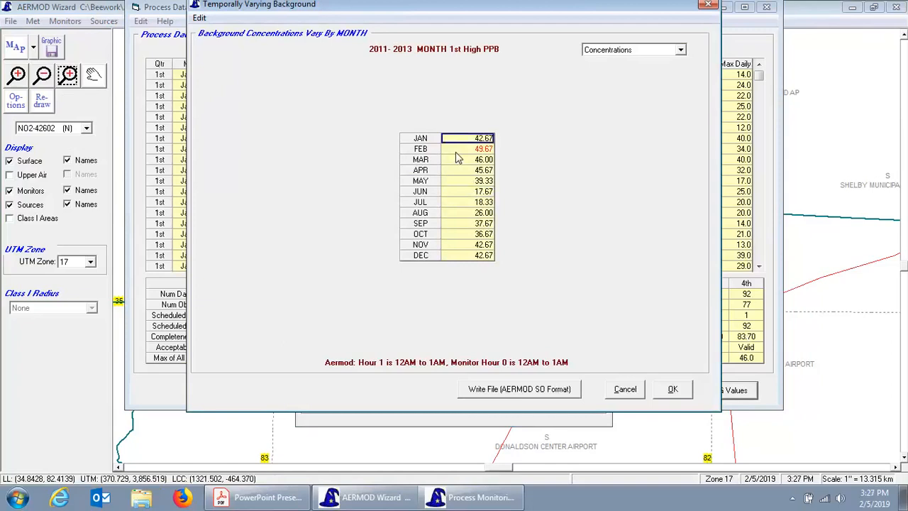
click(456, 152)
click(459, 169)
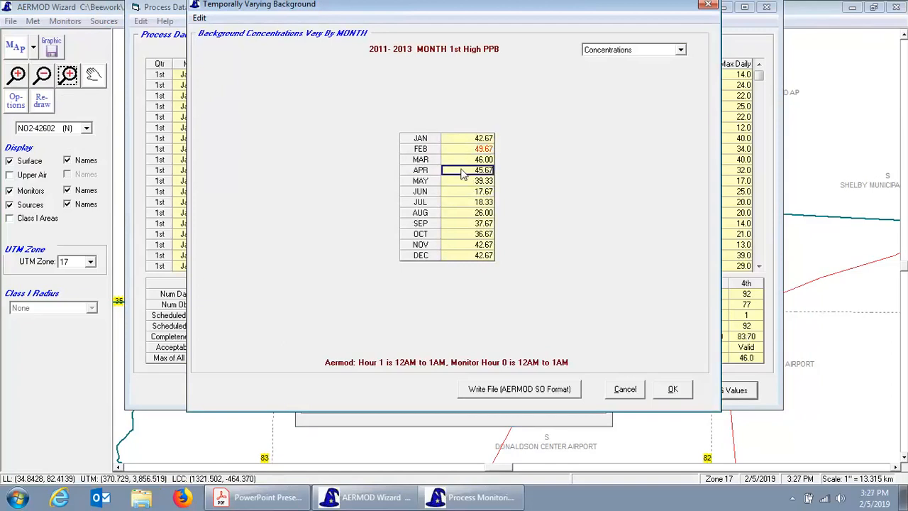
click(460, 182)
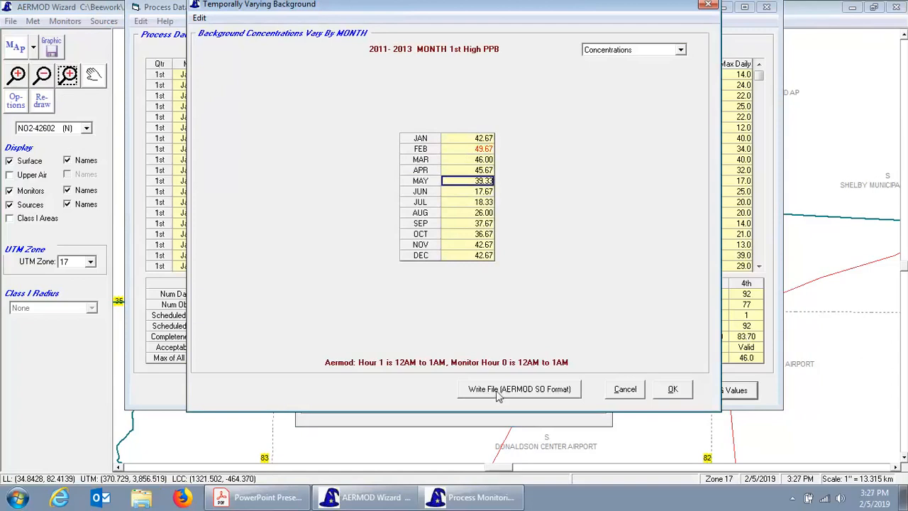
- Write the monthly background values in AERMOD SO format to AERMOD_NO2_ 2011- 2013_45_45_15.txt in the AERMODWizard folder
click(567, 391)
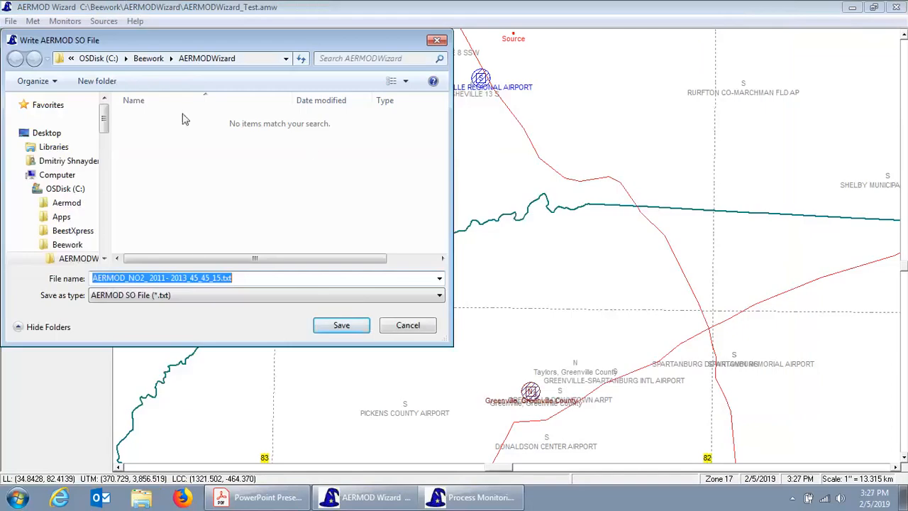
click(359, 328)
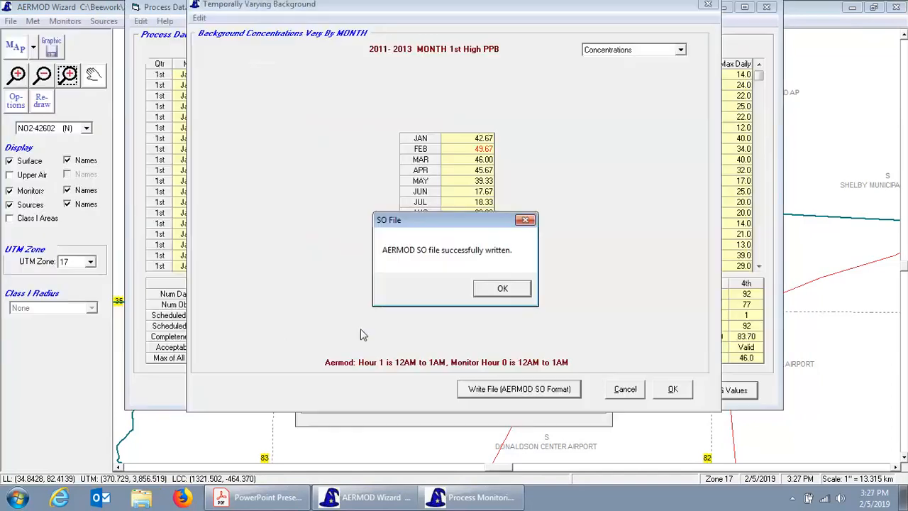
click(496, 289)
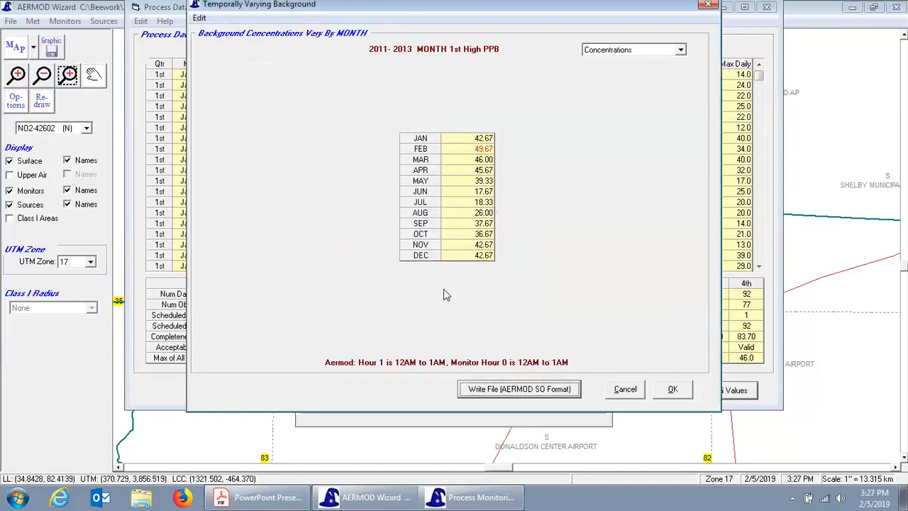
- Open the written background text file from C:\Beework\AERMODWizard in Windows Explorer, inspect its SO BACKGRND MONTH lines, and close it
click(141, 496)
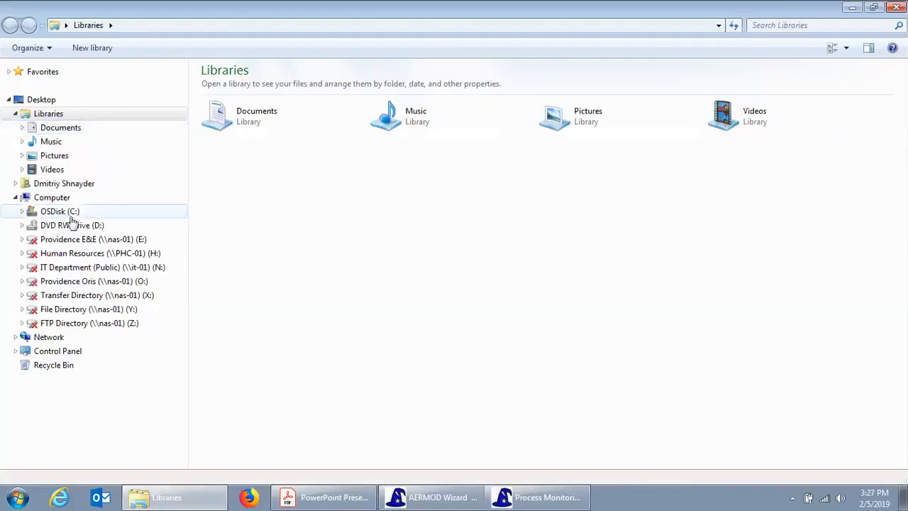
click(98, 210)
double_click(245, 127)
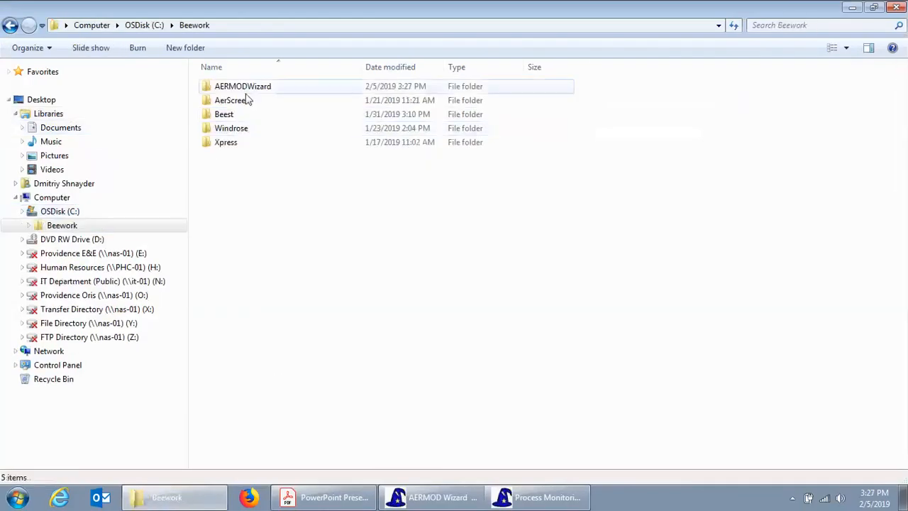
double_click(263, 86)
double_click(255, 86)
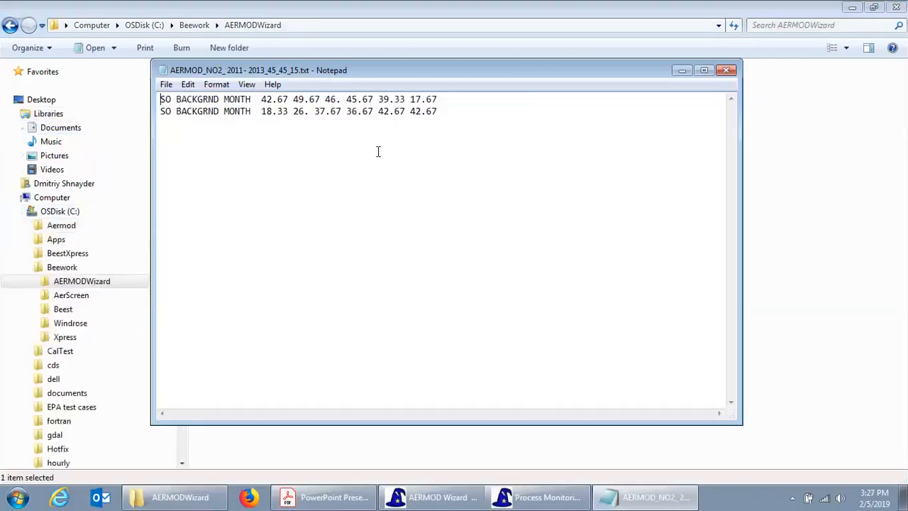
click(729, 73)
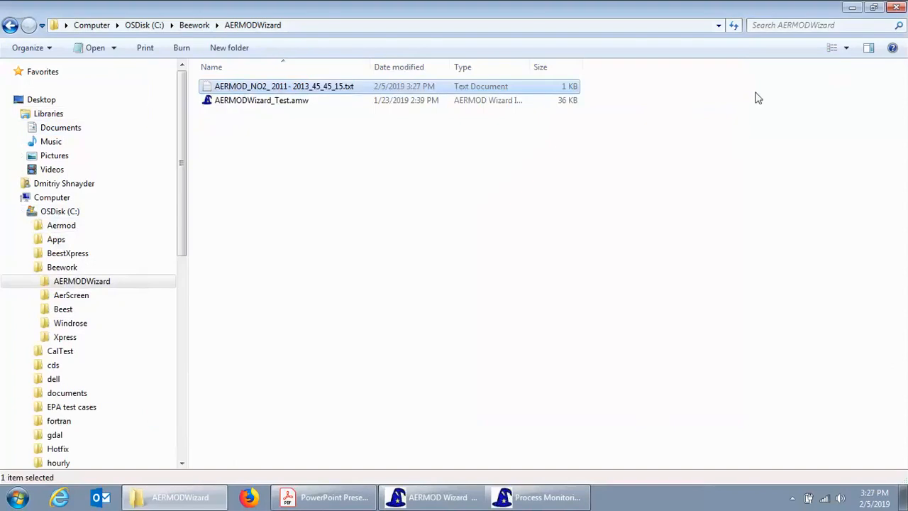
click(895, 7)
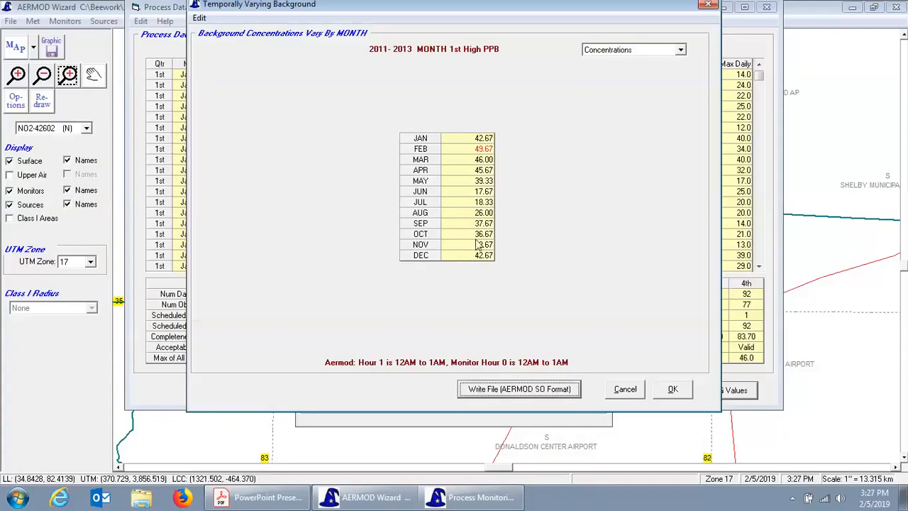
- Close the monthly background results, the background value calculation and the hourly NO2 data
click(627, 391)
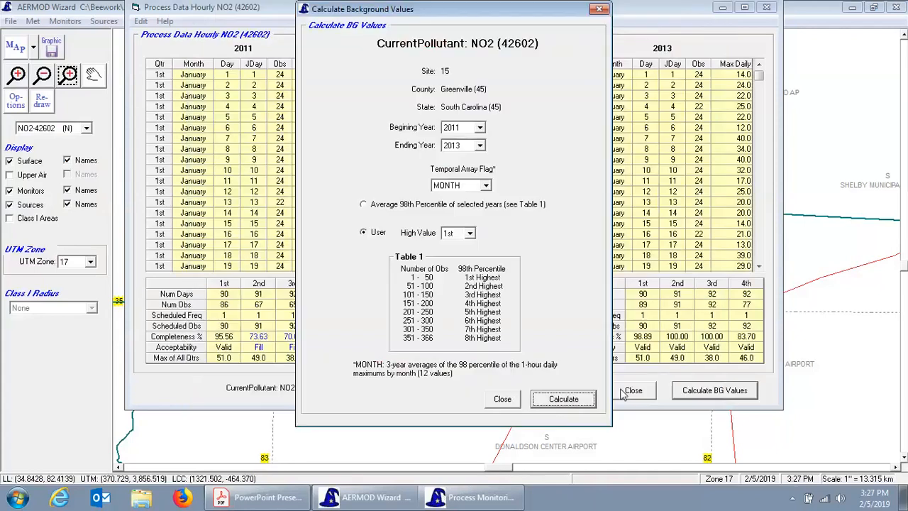
click(507, 402)
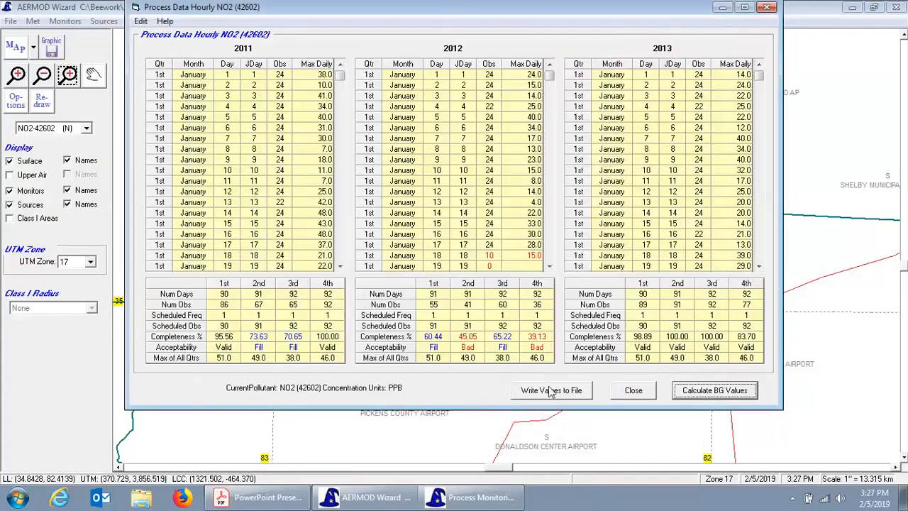
click(633, 390)
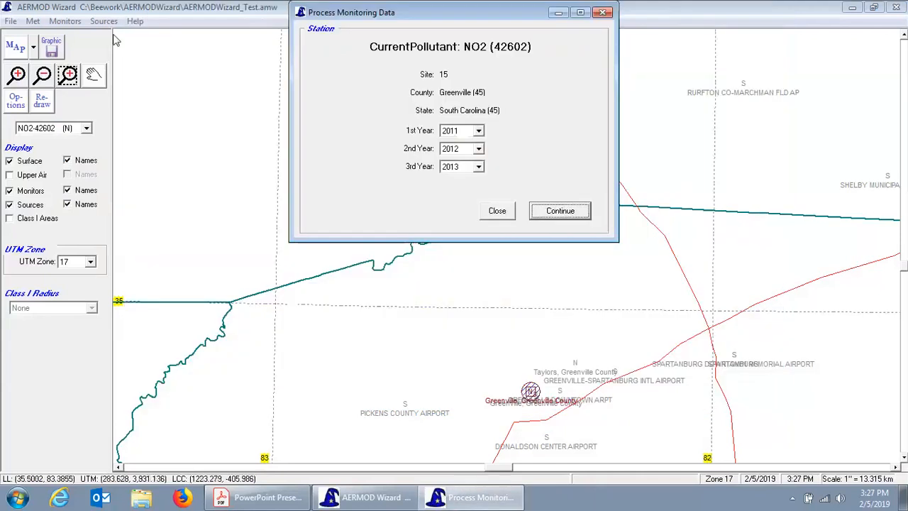
- Look through the available help resources and tutorial topics in AERMOD Wizard
click(228, 190)
click(135, 20)
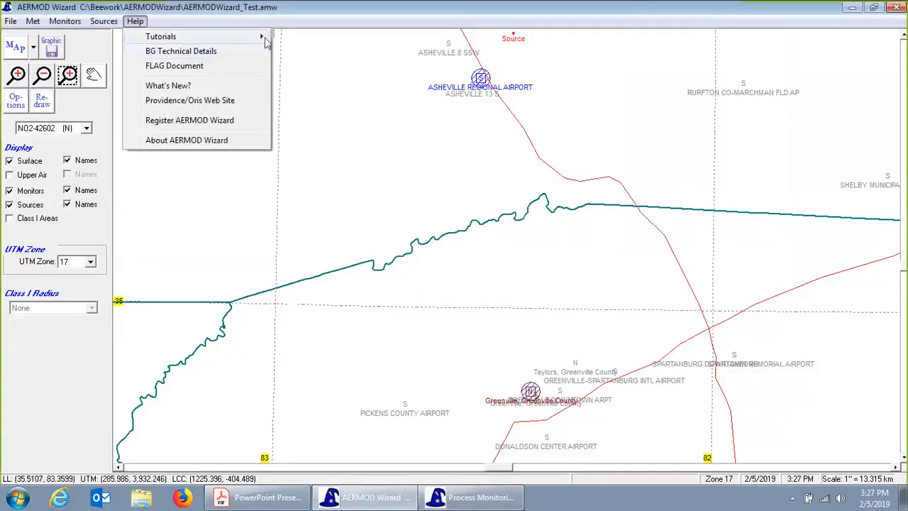
mouse_move(261, 36)
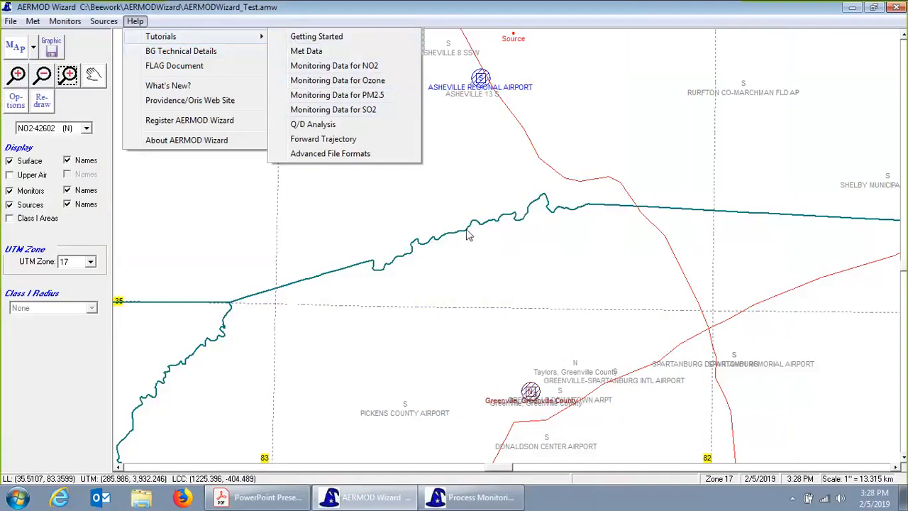
click(479, 265)
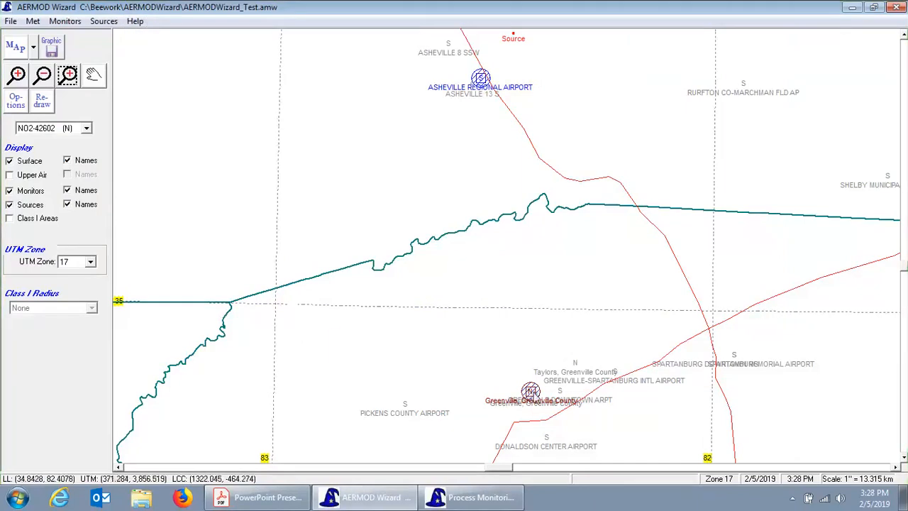
- Return to Process Monitoring Data for the Greenville NO2 monitor and close it
mouse_move(531, 392)
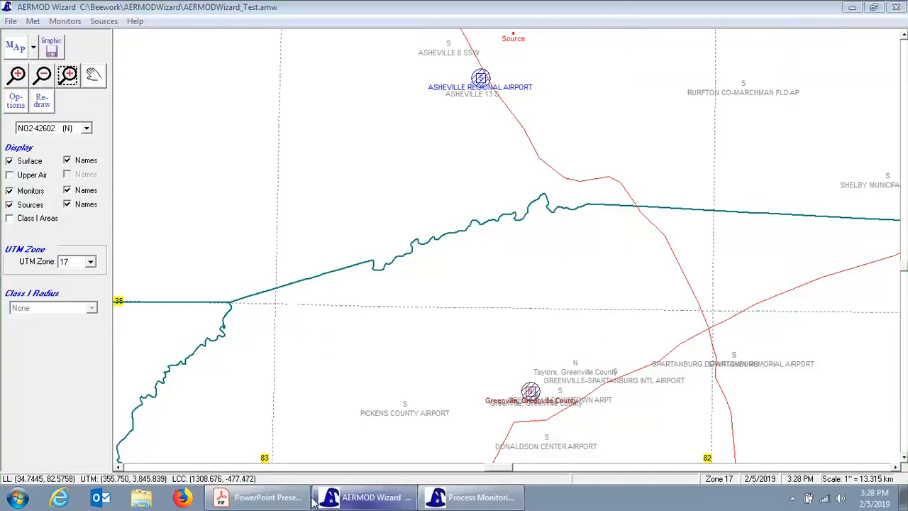
mouse_move(424, 500)
click(424, 466)
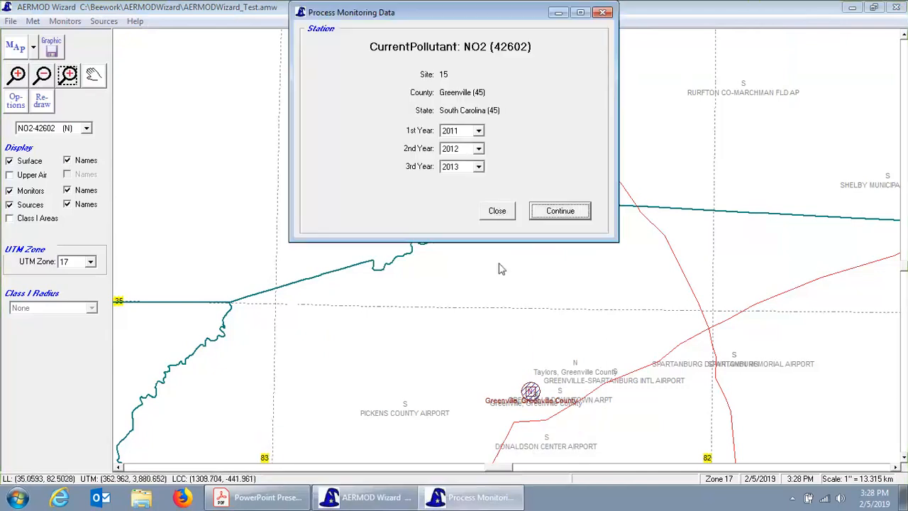
click(497, 211)
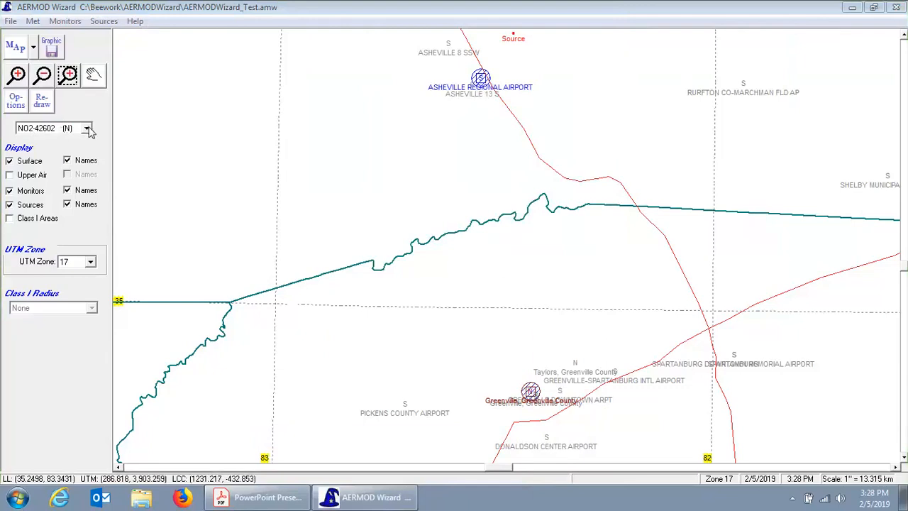
- Check the Features slide in the PowerPoint presentation PDF and return to AERMOD Wizard
click(87, 129)
click(86, 129)
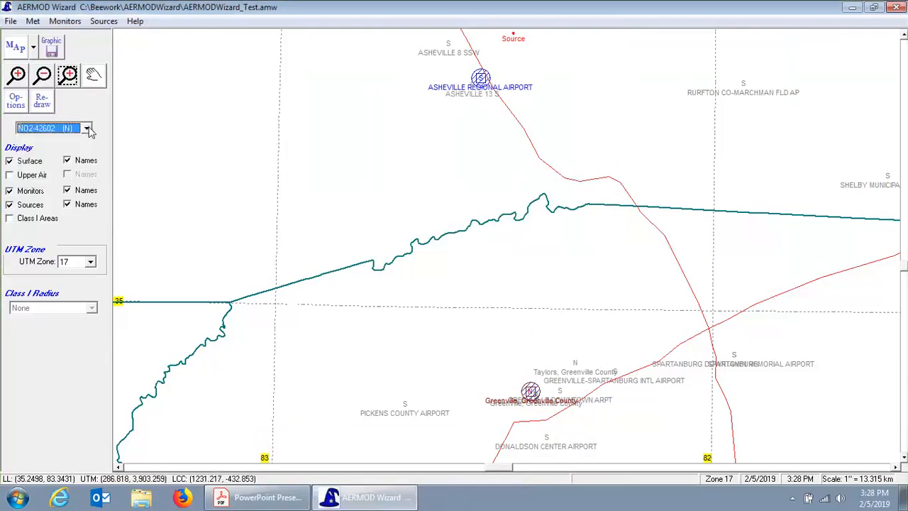
right_click(531, 393)
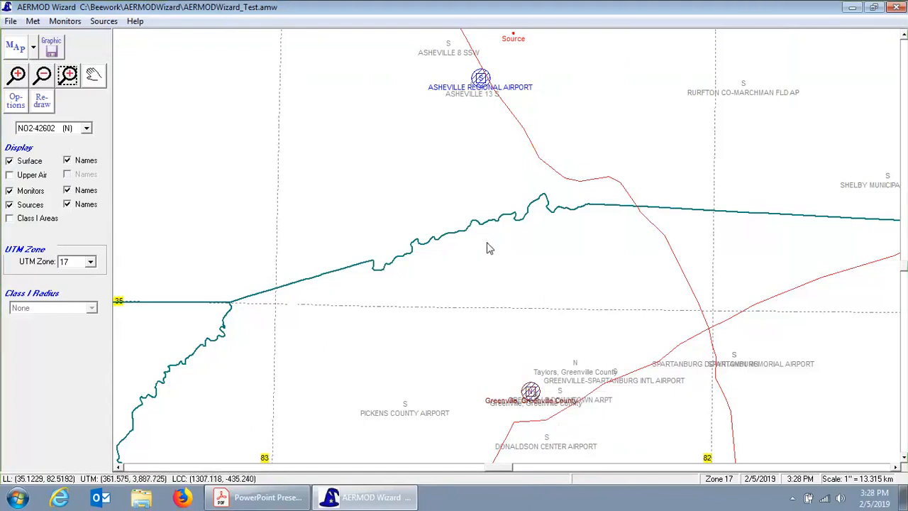
click(259, 498)
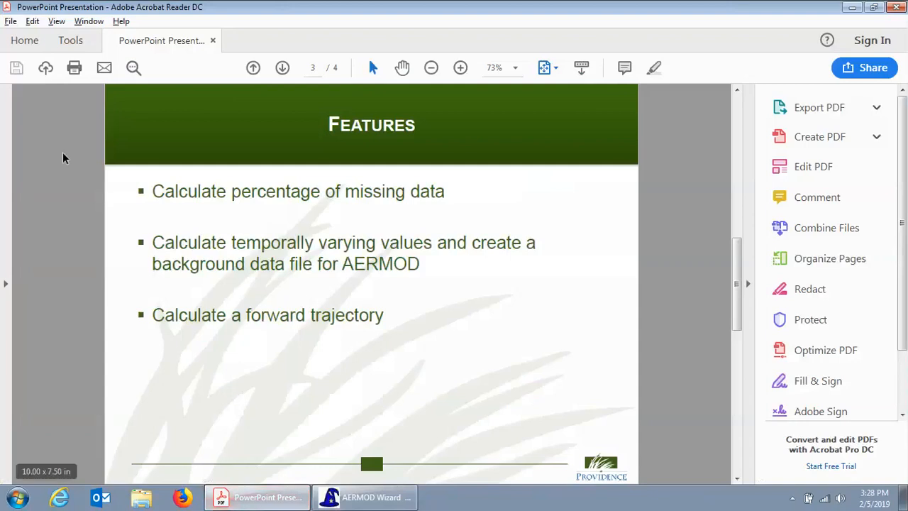
click(282, 500)
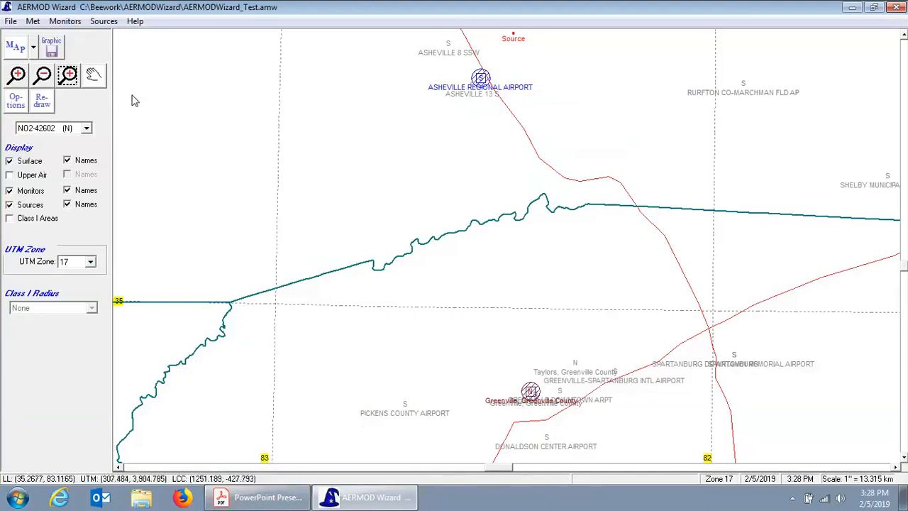
- Load the test file and frame the map on the area around the source and Asheville Regional Airport
click(11, 21)
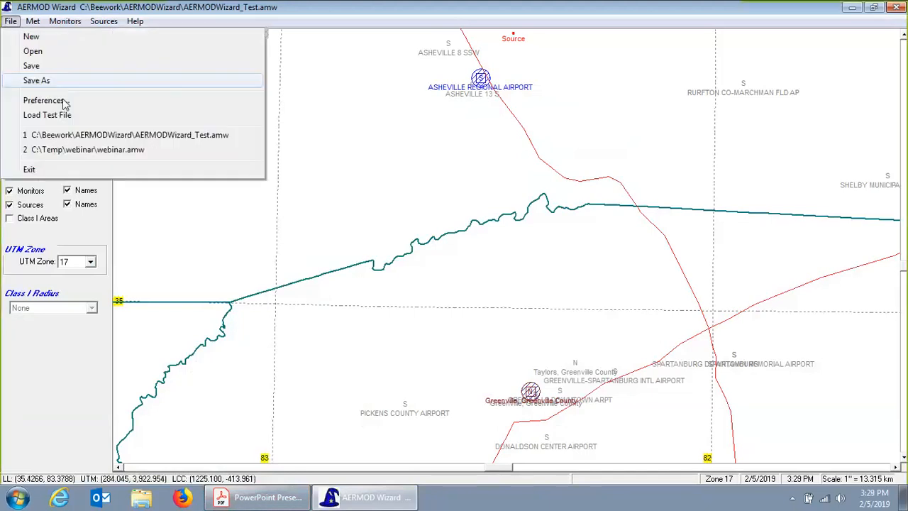
click(79, 117)
click(456, 286)
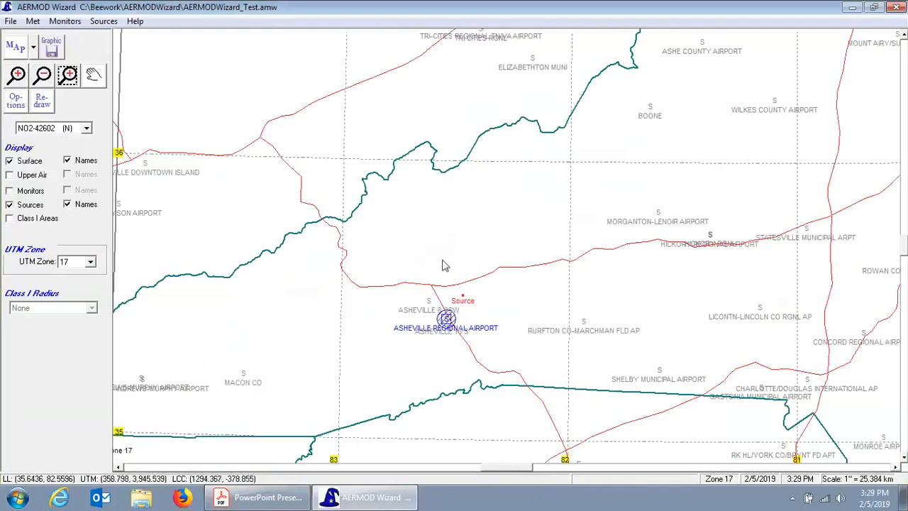
click(68, 75)
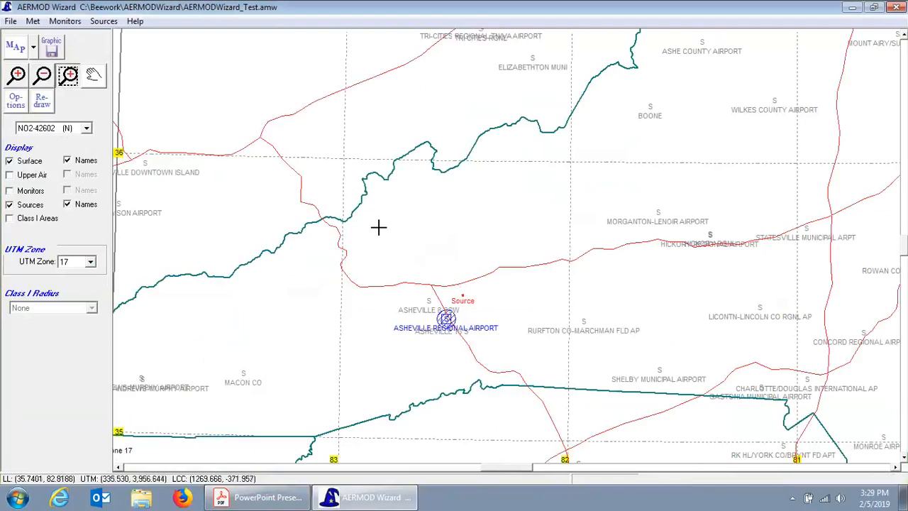
drag(372, 225, 570, 397)
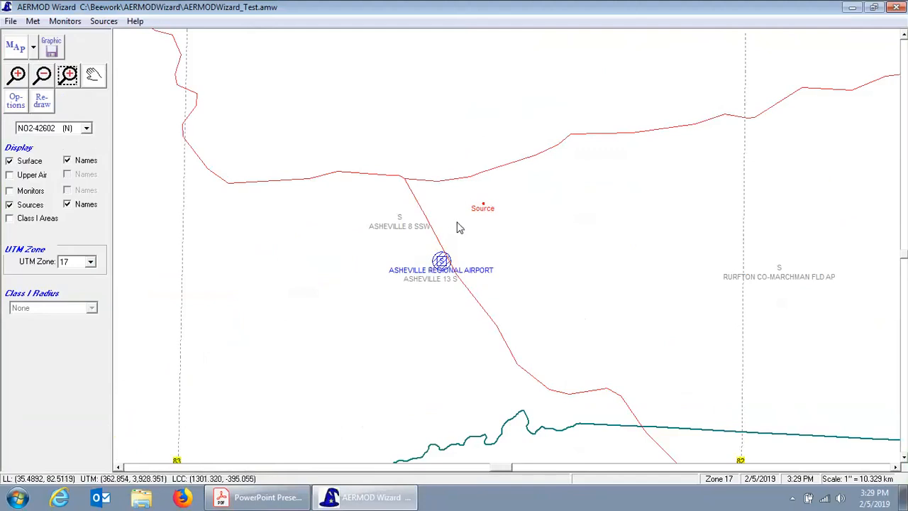
- Open the forward trajectory setup for Asheville Regional Airport and set the hourly start time to month 4, day 1, hour 1
right_click(441, 263)
mouse_move(509, 271)
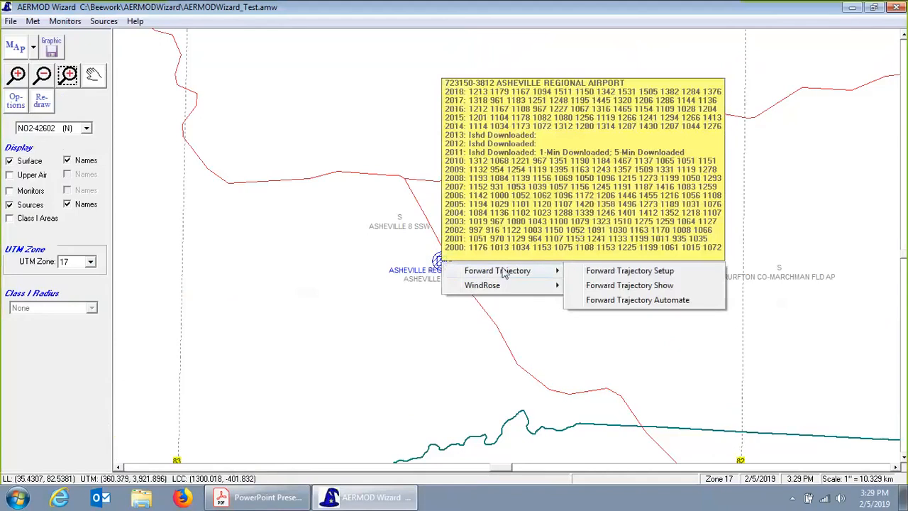
click(687, 275)
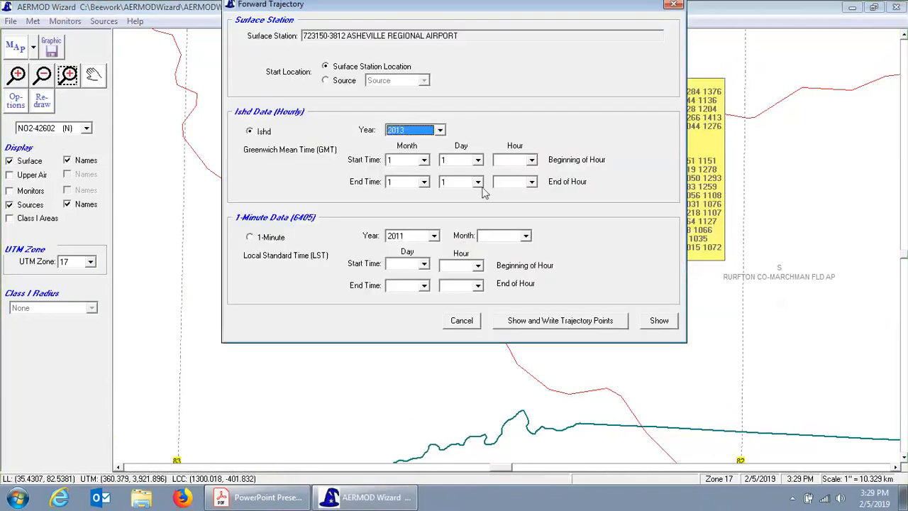
click(424, 161)
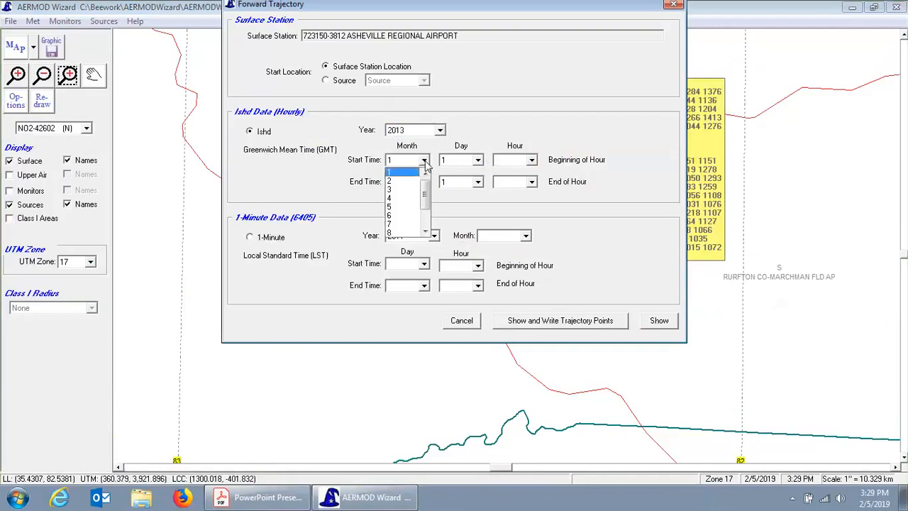
click(415, 198)
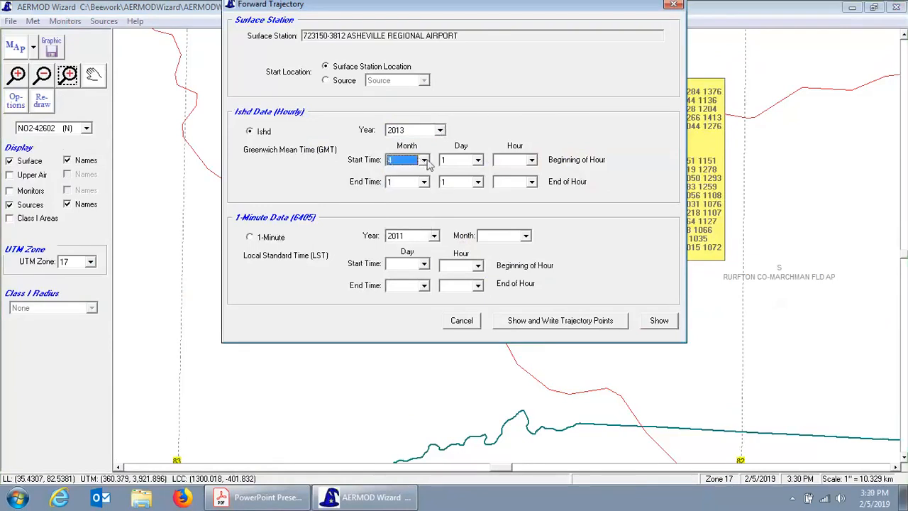
click(532, 161)
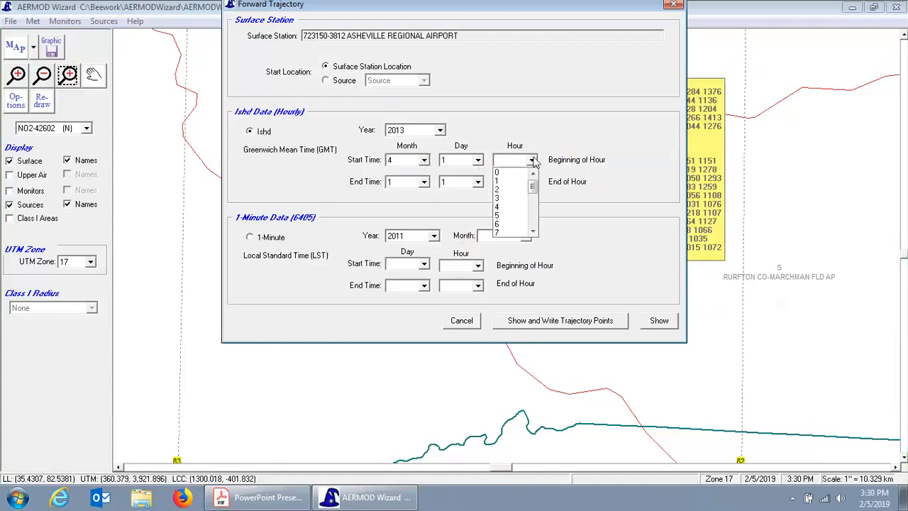
click(521, 181)
- Set the hourly trajectory's end time to month 4, day 2, hour 0
click(424, 182)
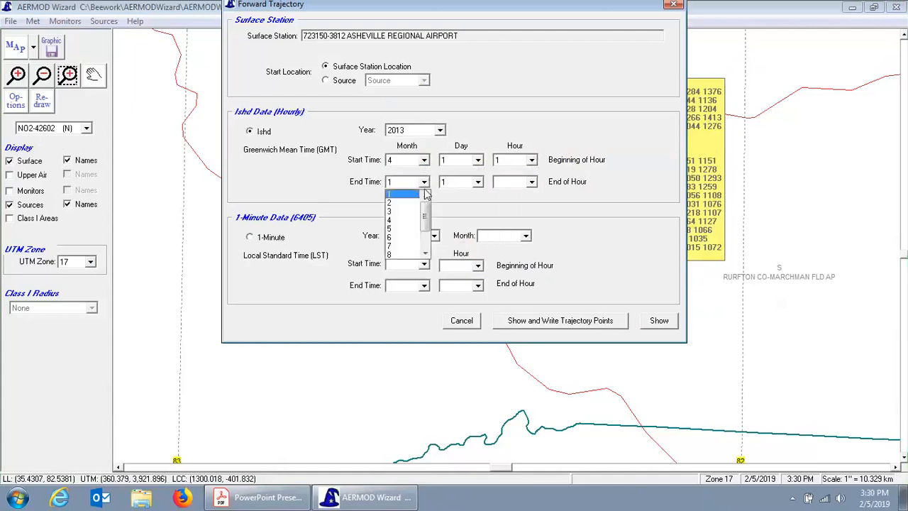
click(400, 220)
click(477, 182)
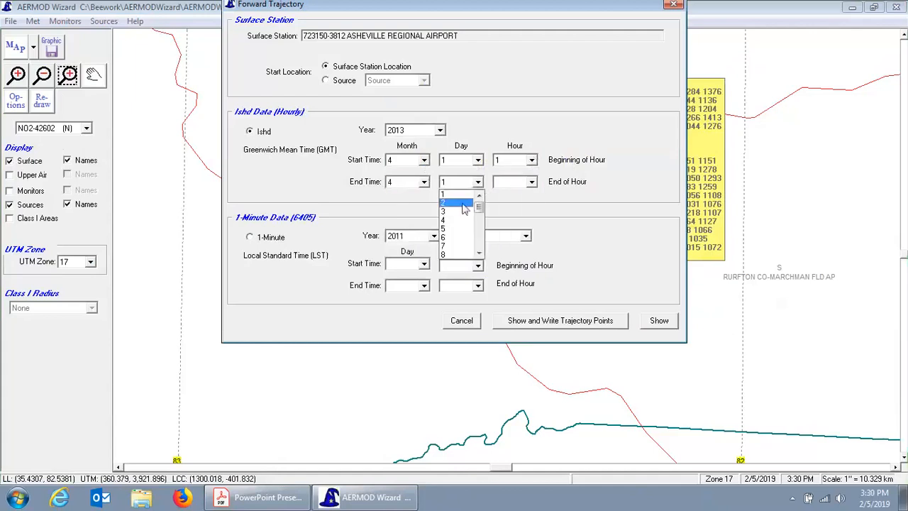
click(462, 204)
click(531, 182)
click(520, 193)
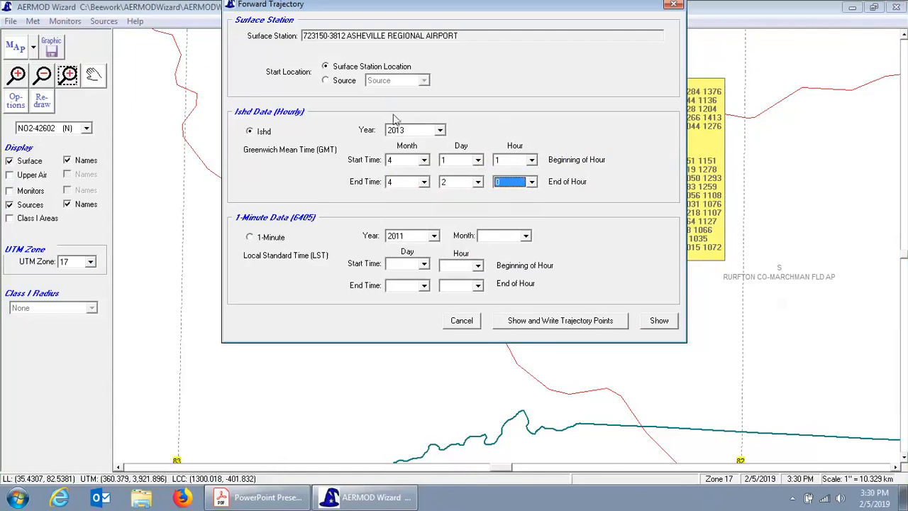
- Start the trajectory from the source location and show it on the map, bringing its path into view
click(341, 82)
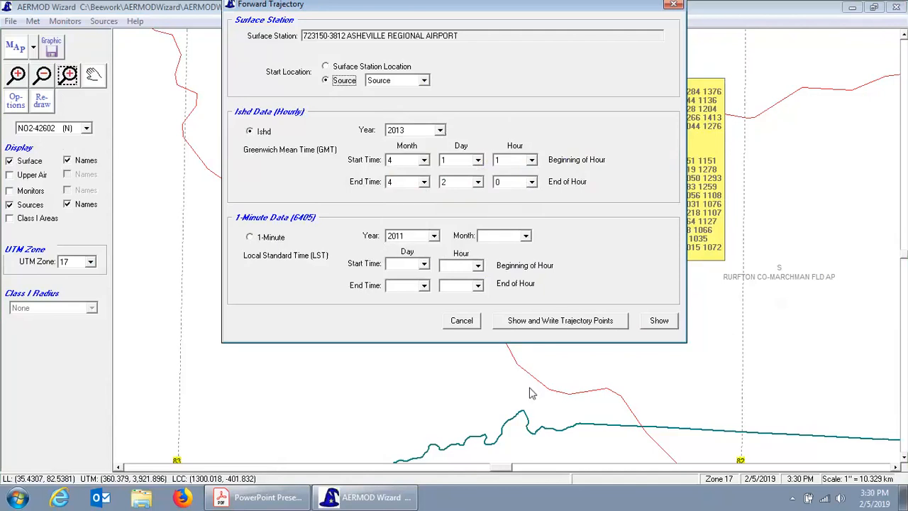
click(659, 322)
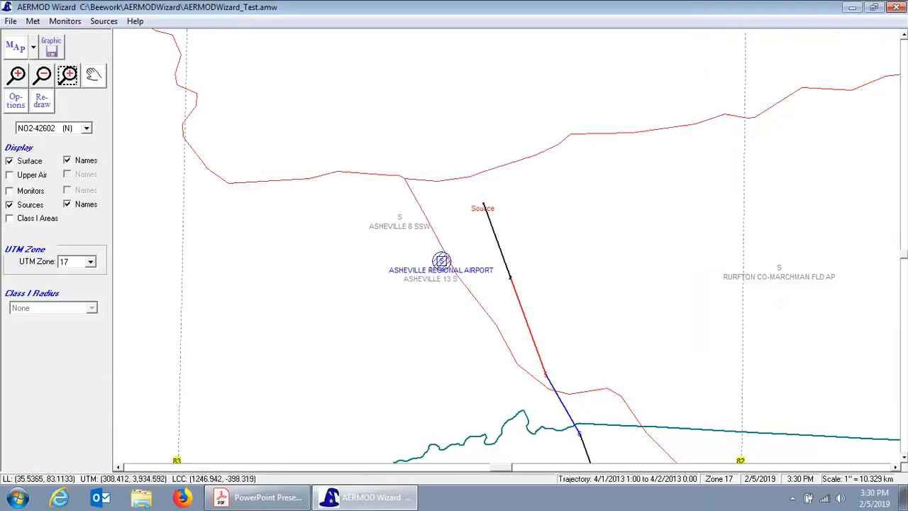
click(43, 76)
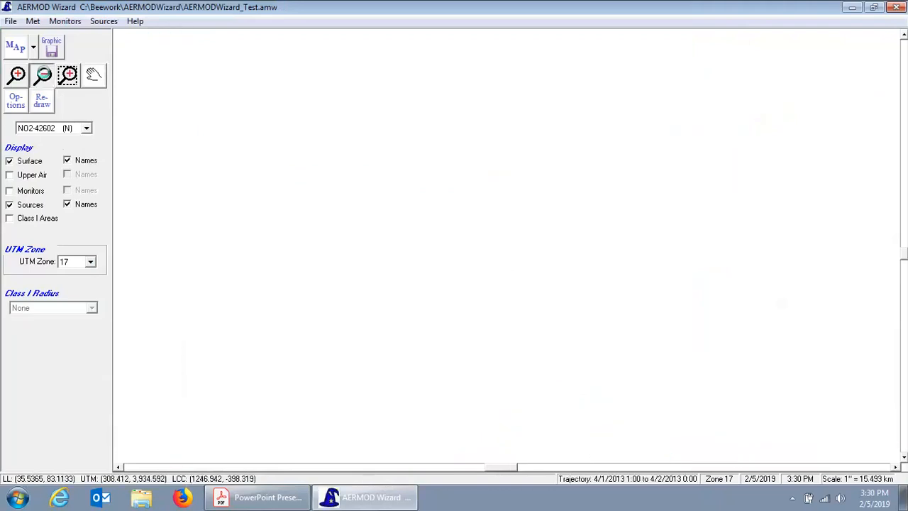
click(43, 75)
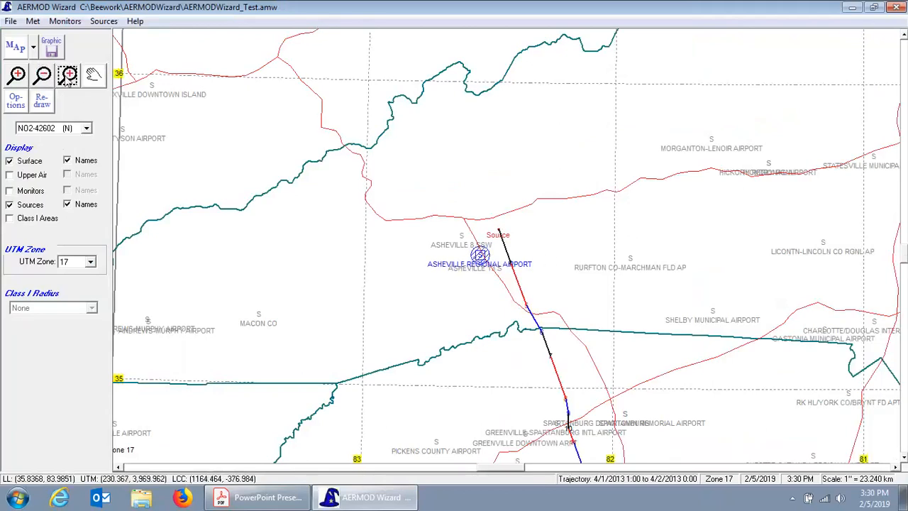
click(43, 75)
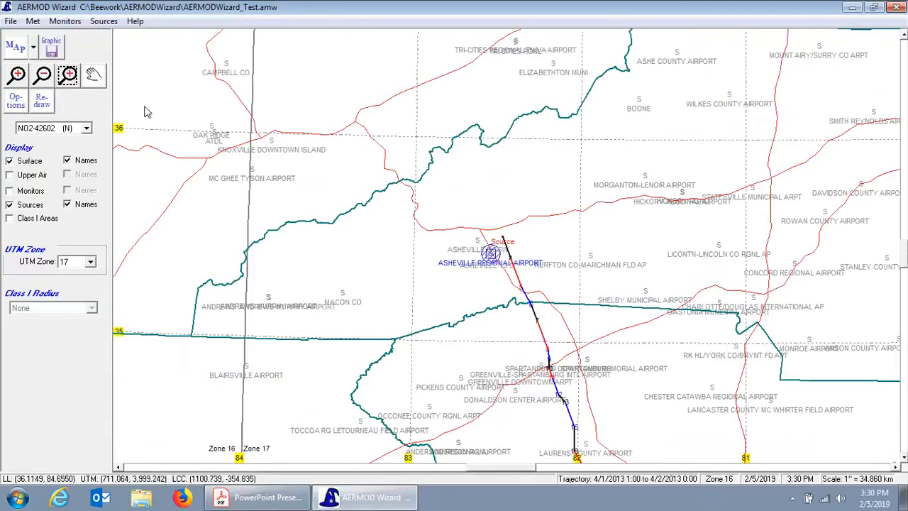
click(94, 75)
drag(547, 293, 490, 231)
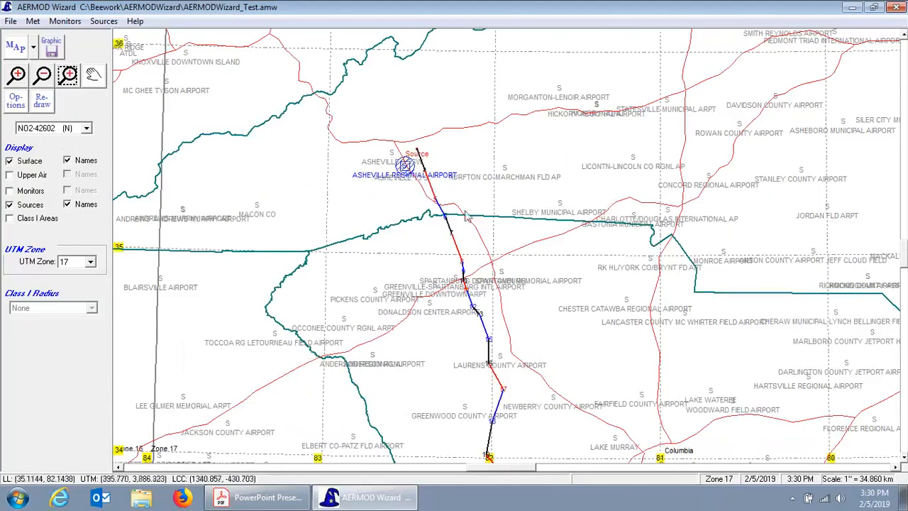
mouse_move(417, 151)
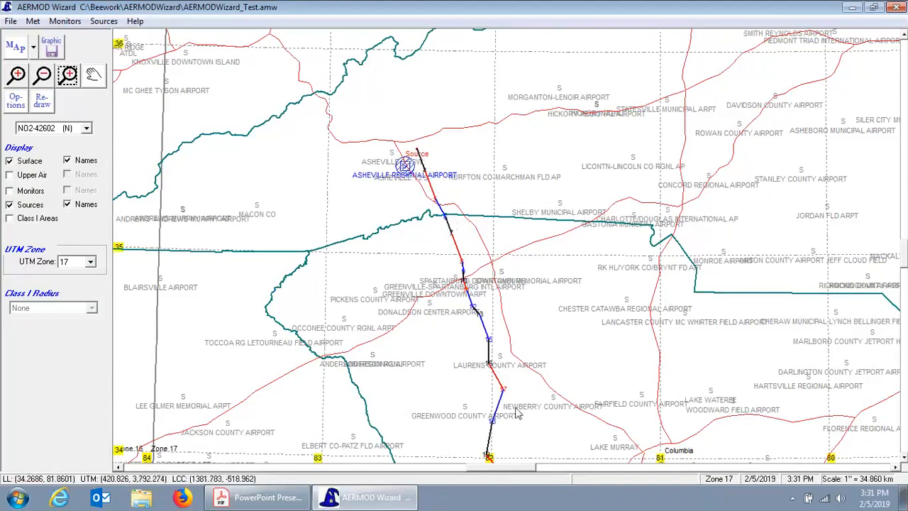
- Turn on Forward Trajectory Automate for the Asheville Regional Airport station
right_click(405, 164)
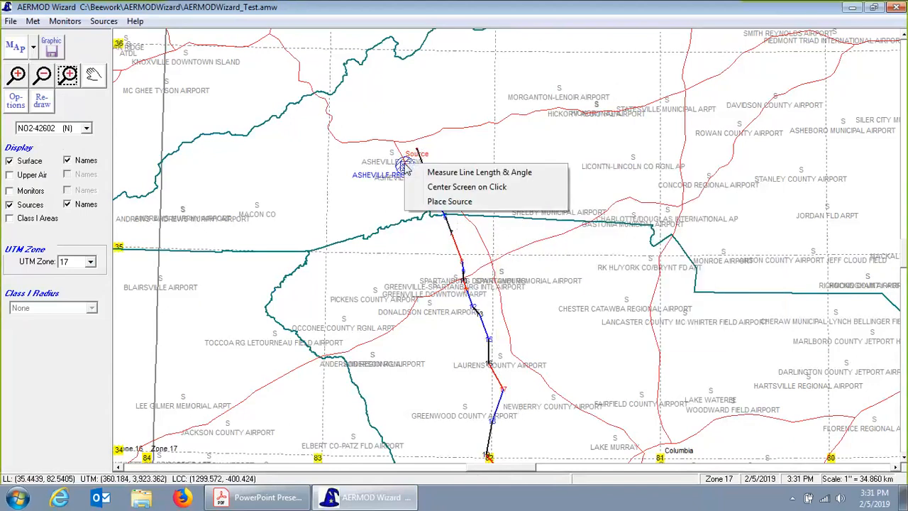
click(443, 153)
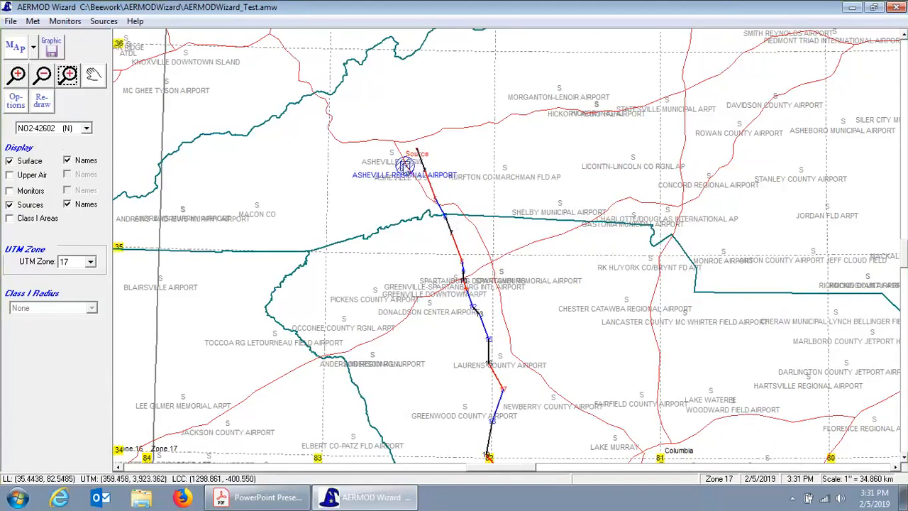
mouse_move(401, 176)
right_click(405, 165)
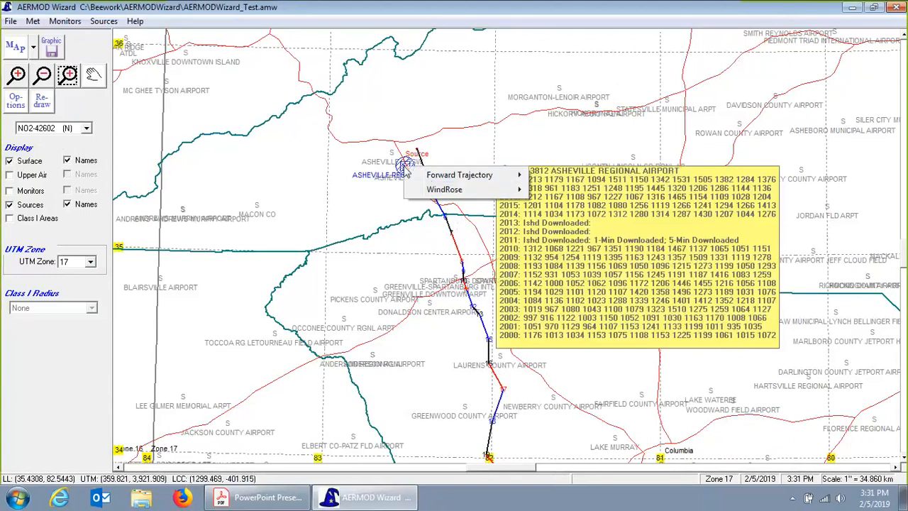
mouse_move(497, 175)
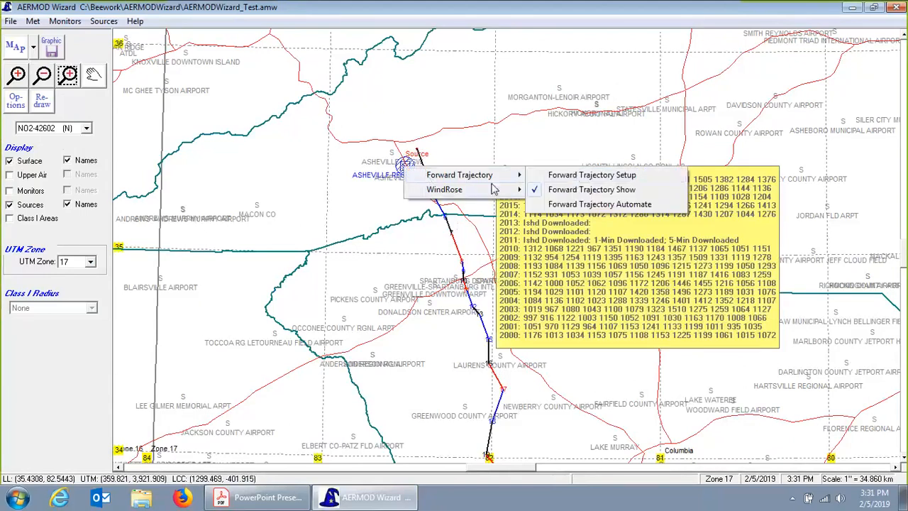
click(571, 205)
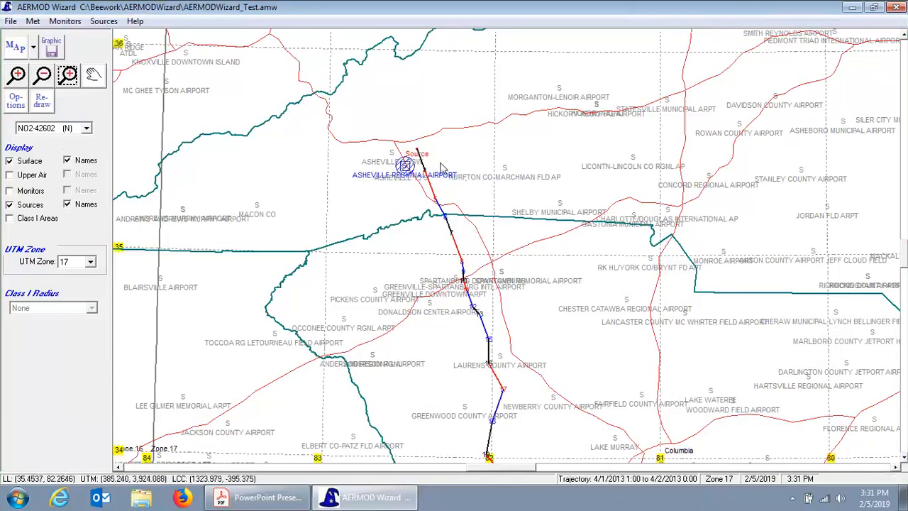
- Turn Forward Trajectory Automate back off for the airport station
mouse_move(442, 172)
right_click(406, 168)
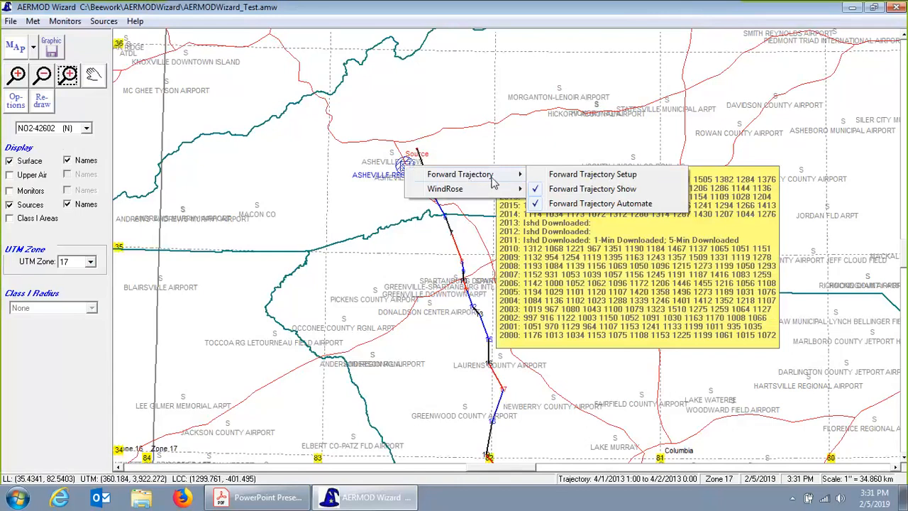
click(567, 204)
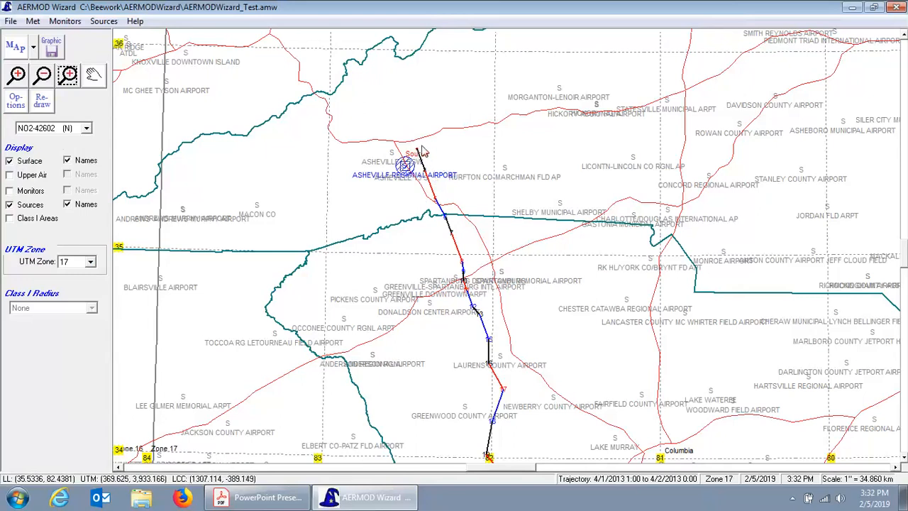
- Review the airport's forward trajectory setup, including the option to write trajectory points, and close it without changes
click(68, 83)
drag(350, 113, 537, 298)
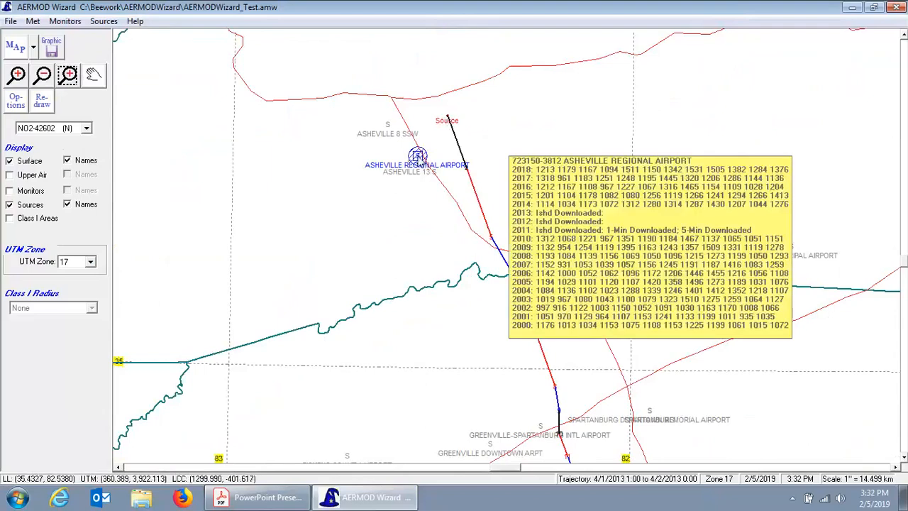
right_click(419, 156)
mouse_move(500, 166)
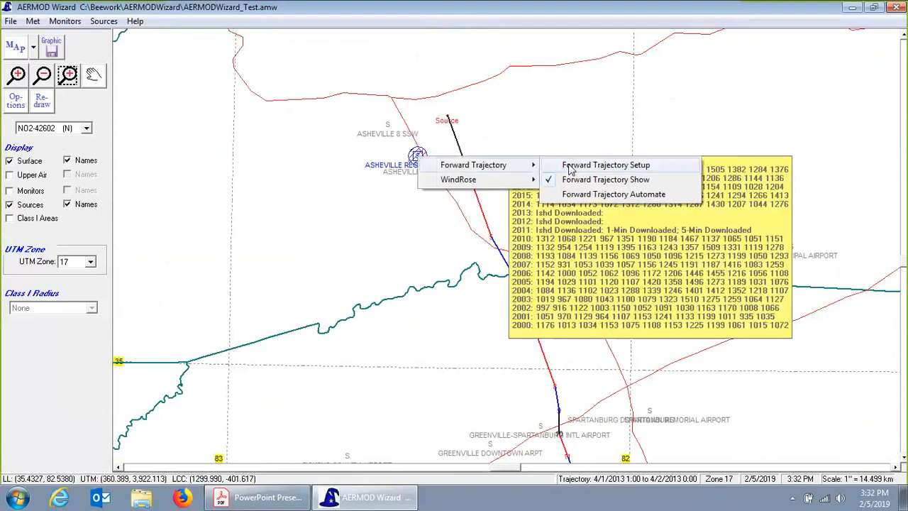
click(570, 167)
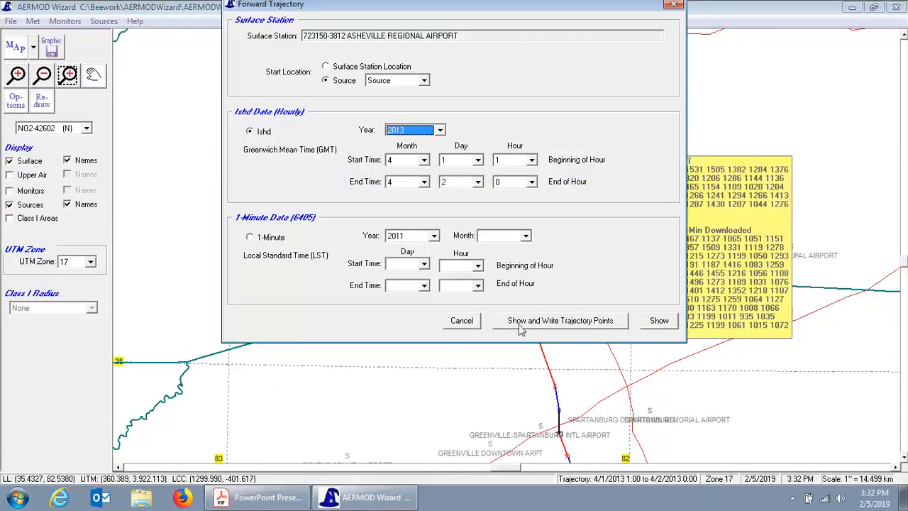
click(482, 325)
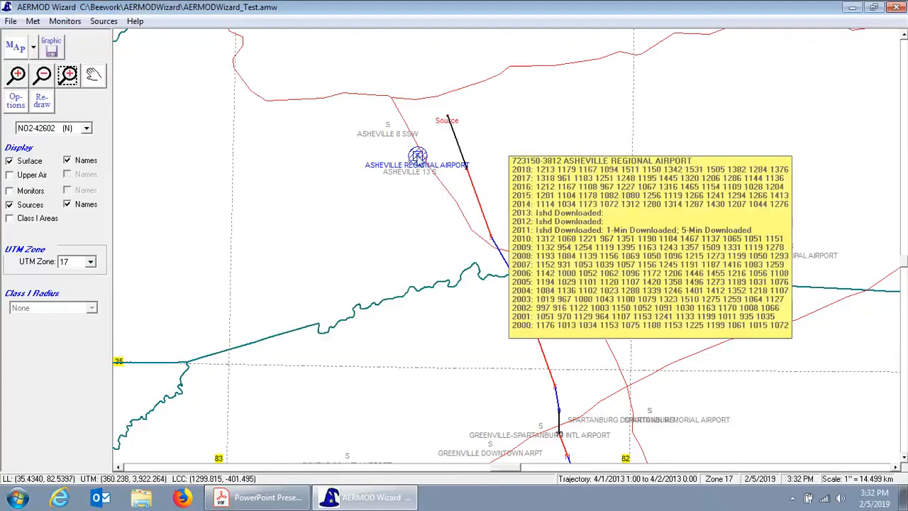
- Hide the forward trajectory of Asheville Regional Airport from the map
right_click(418, 157)
mouse_move(521, 164)
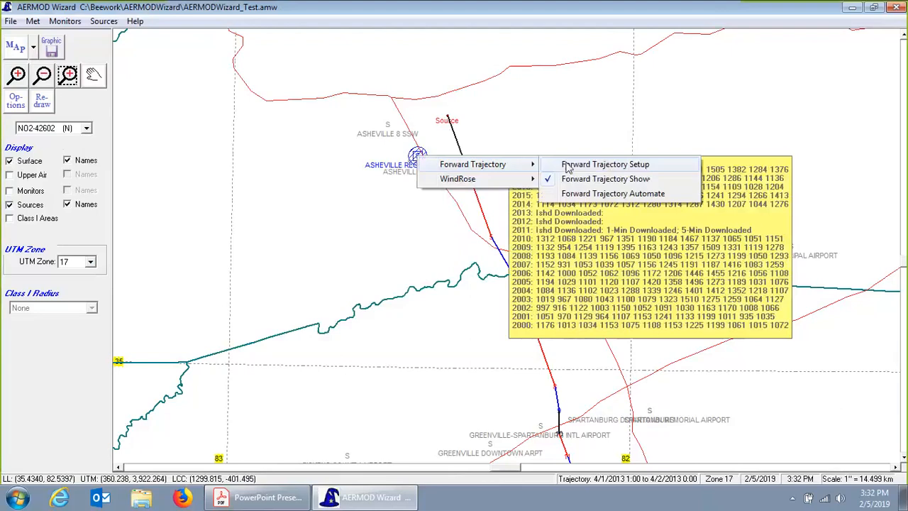
click(606, 186)
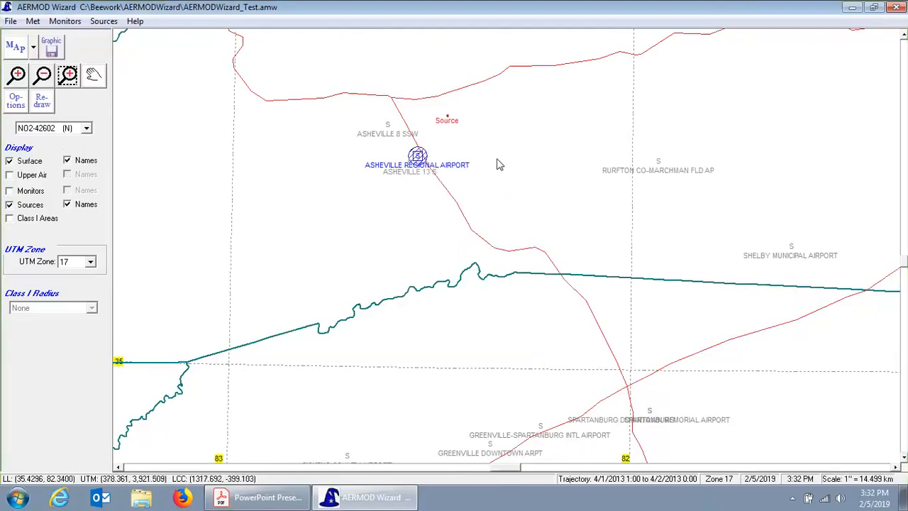
click(42, 74)
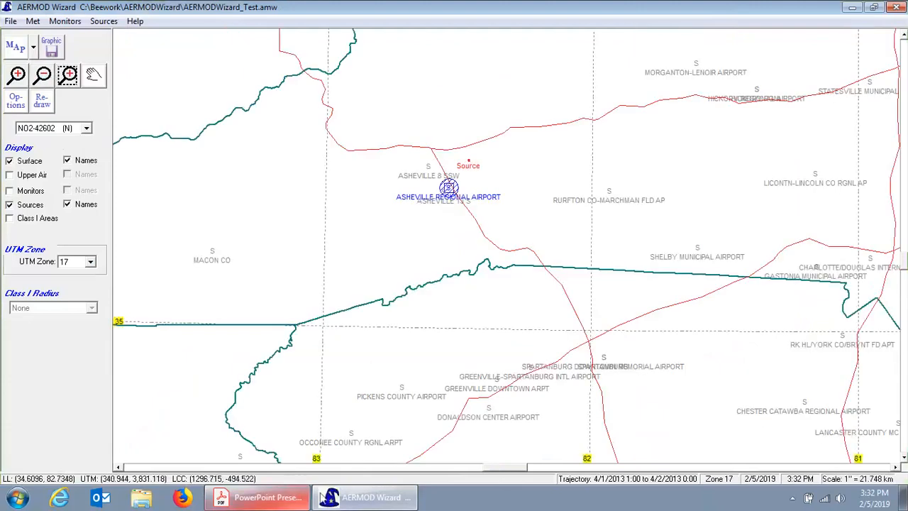
- Check the closing contact slide in the PowerPoint presentation PDF and return to AERMOD Wizard
click(282, 500)
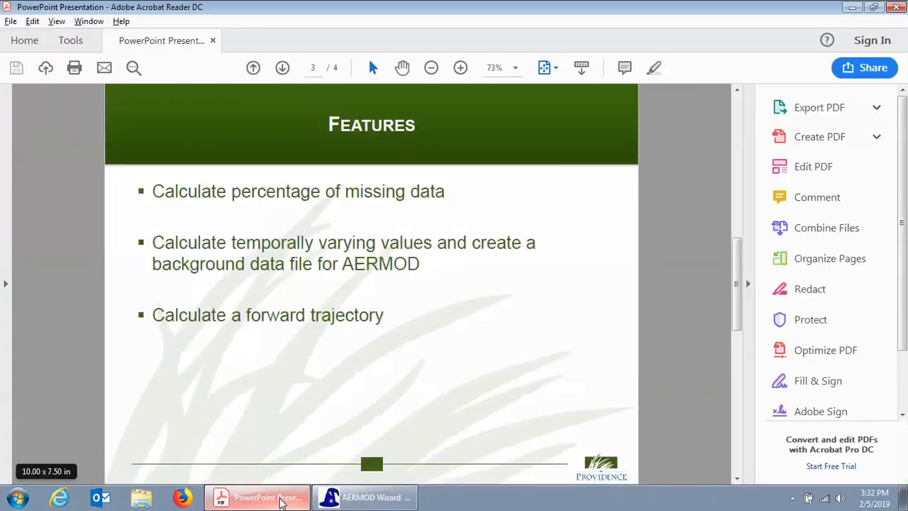
key(Page_Down)
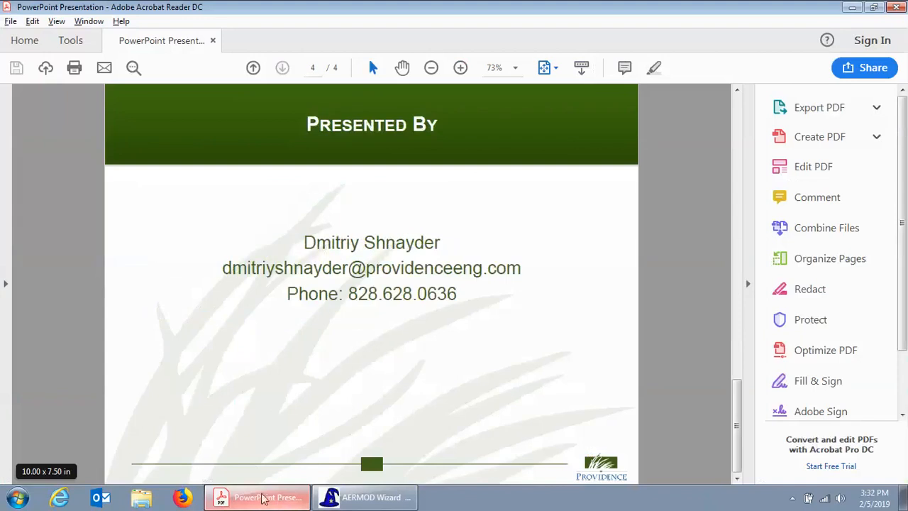
click(365, 497)
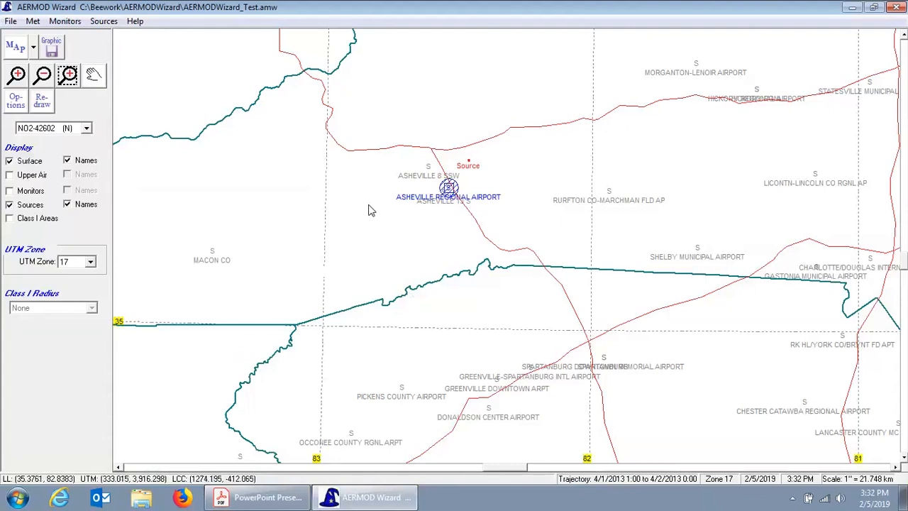
click(625, 19)
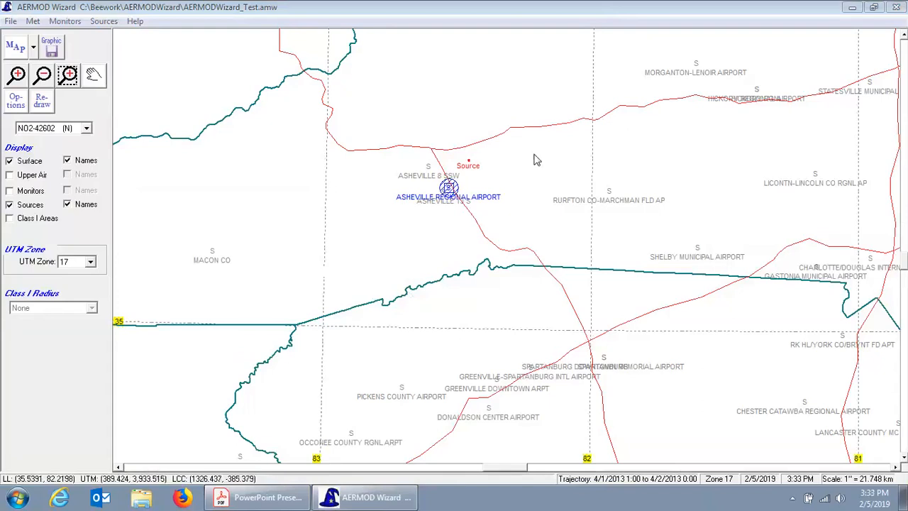
- Frame the map on the source and Asheville Regional Airport, and switch to the presentation PDF's closing slide
click(70, 76)
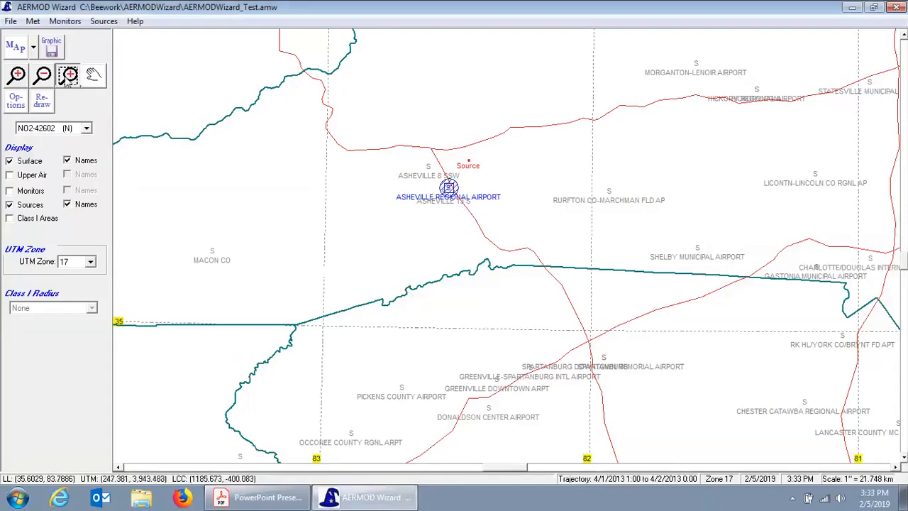
drag(355, 102, 573, 280)
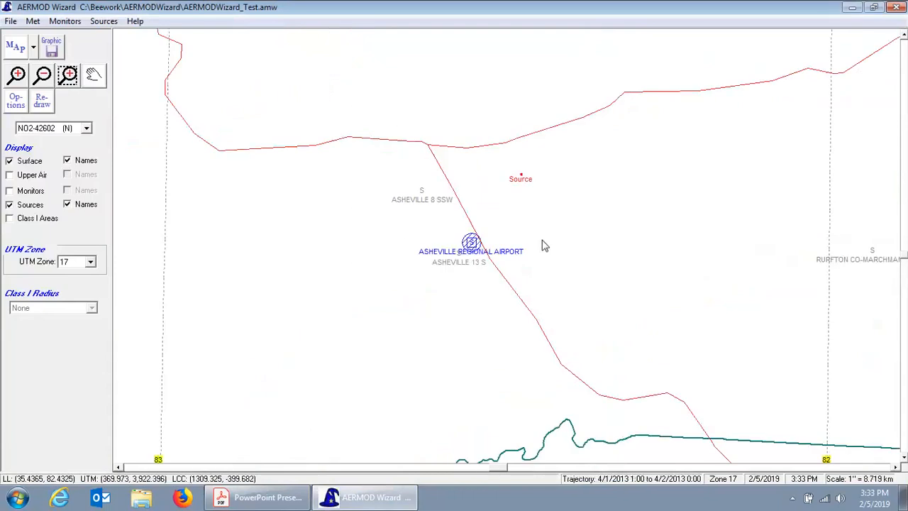
click(278, 500)
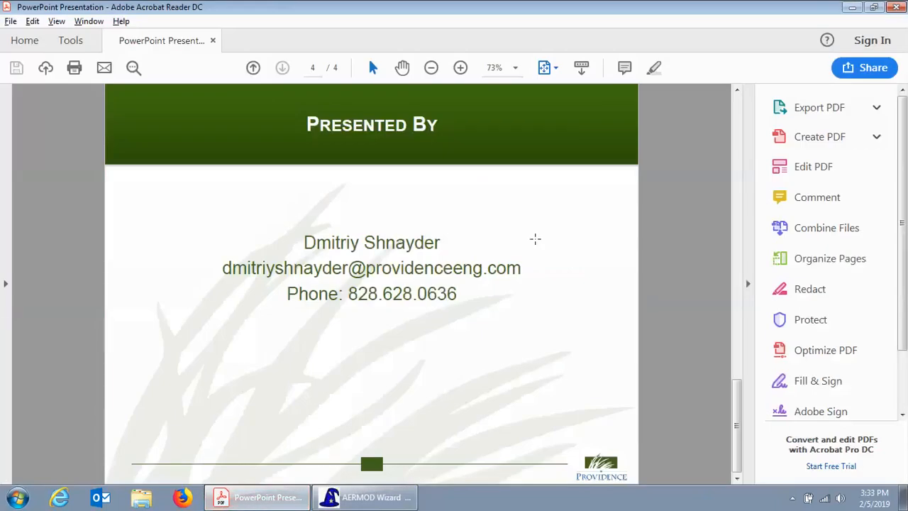